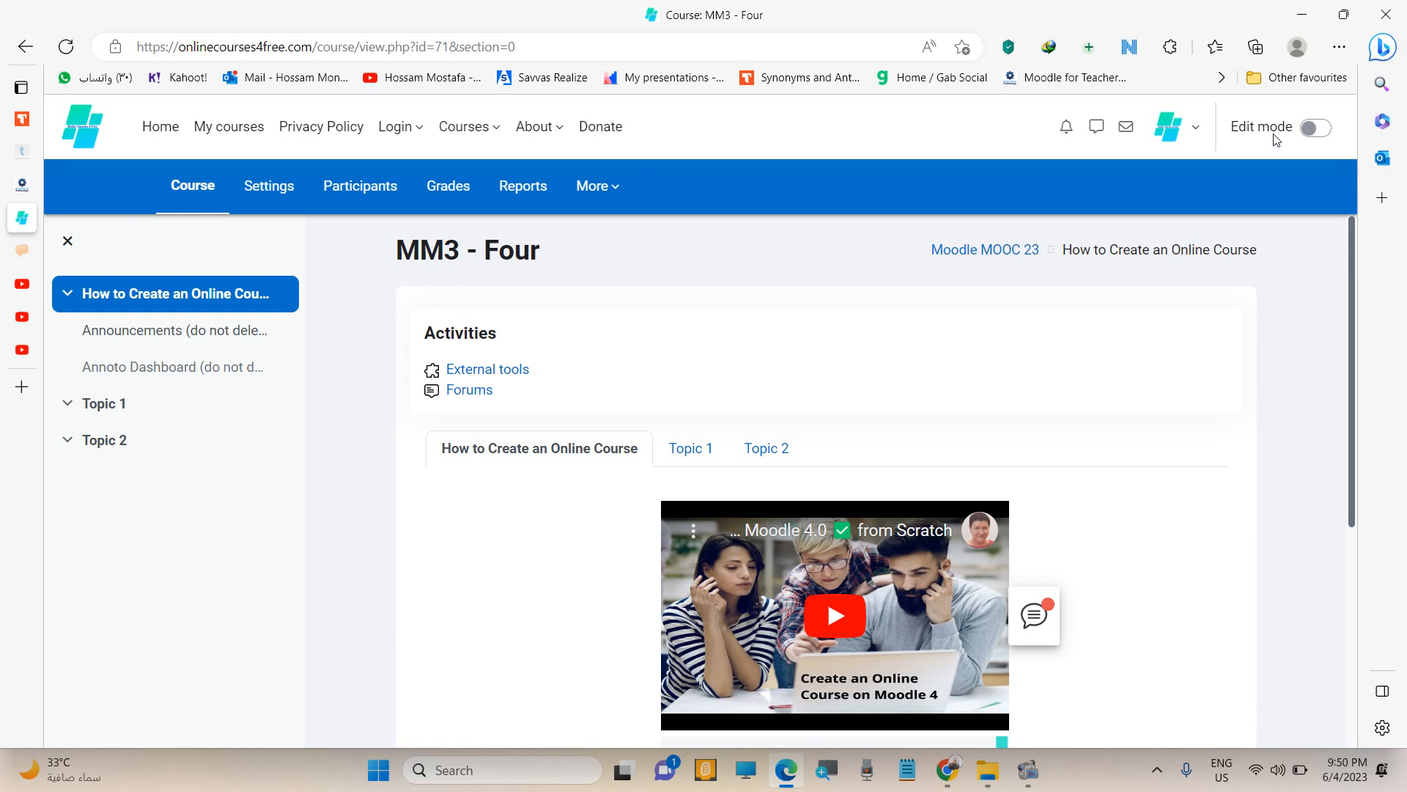
# Turn on edit mode for the MM3 - Four course and add two new topics after Topic 2.
pyautogui.click(1318, 130)
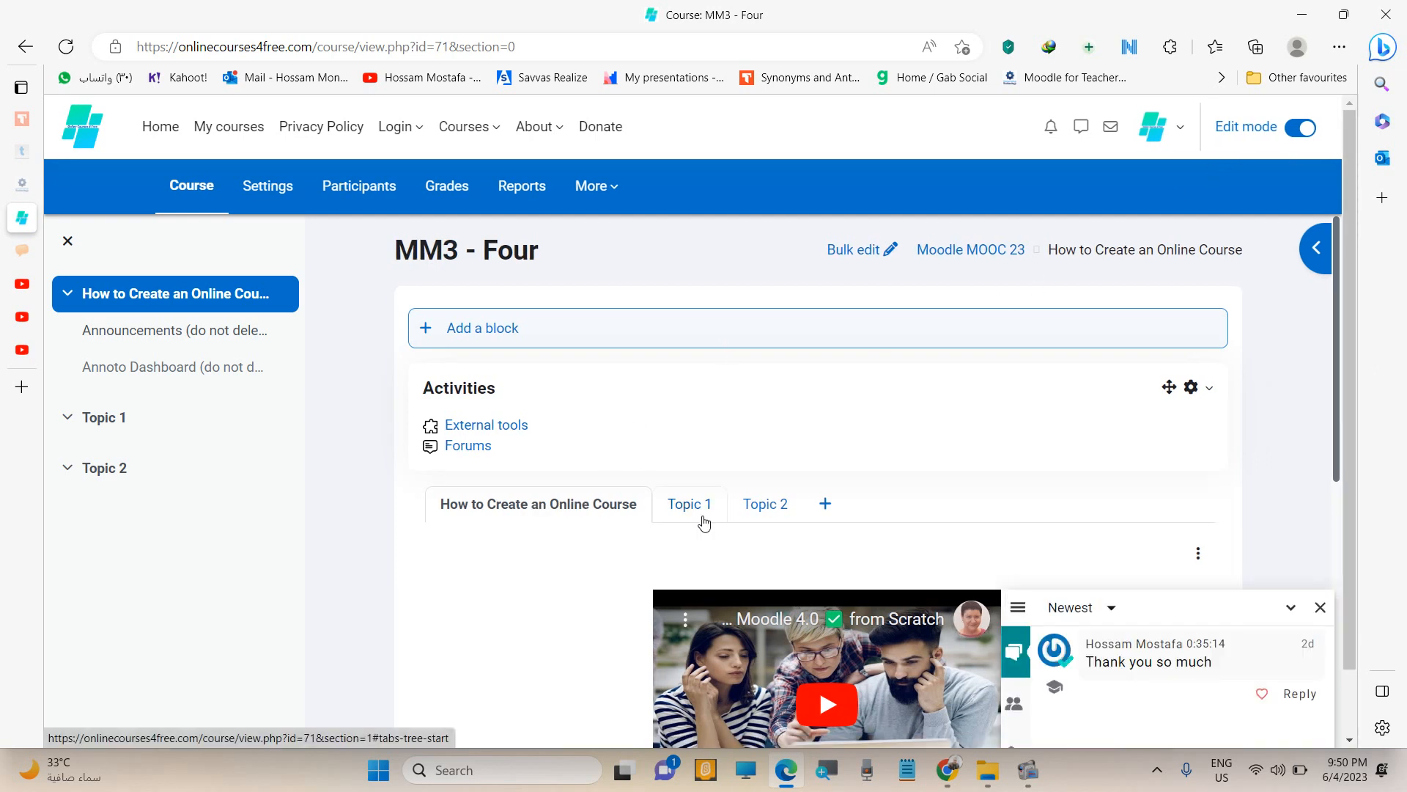
pyautogui.click(1320, 607)
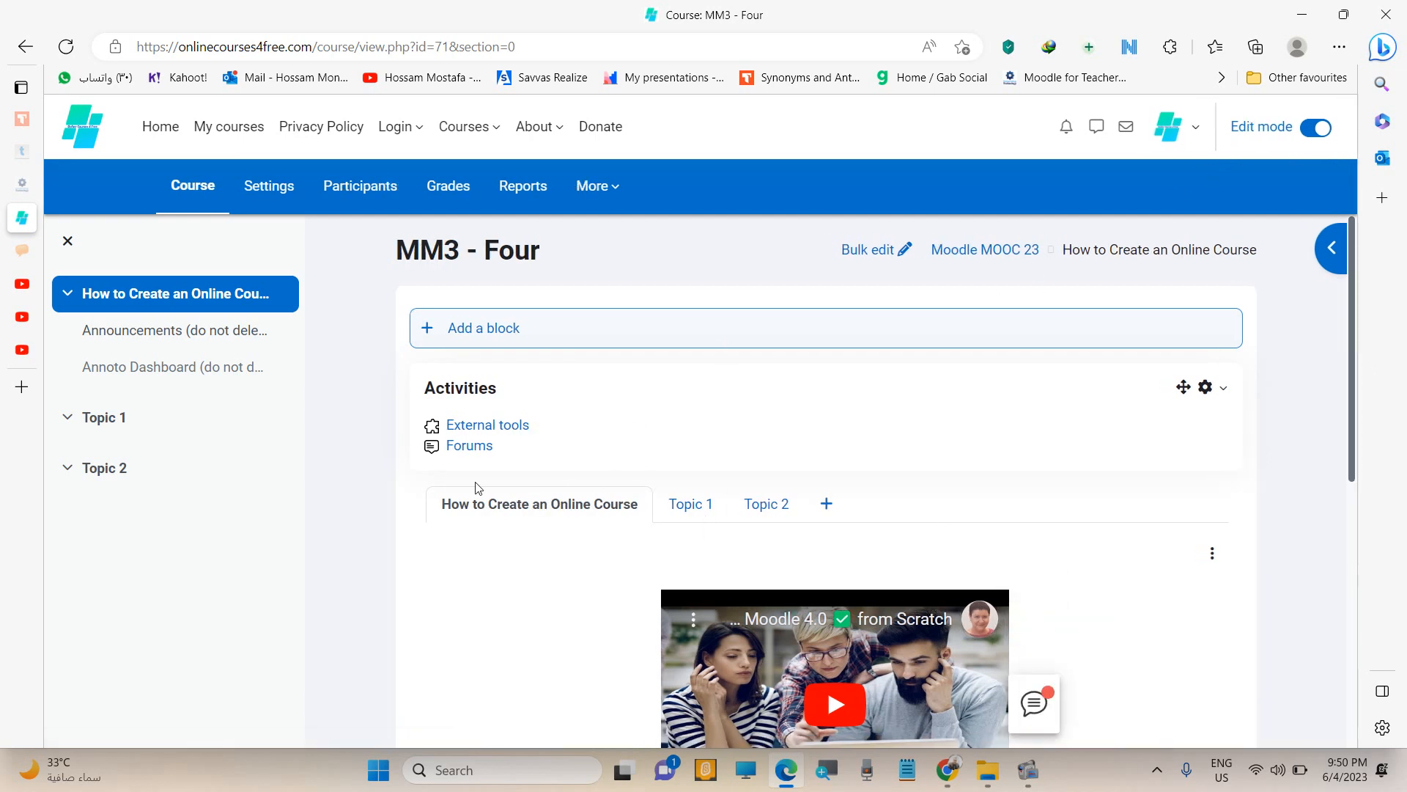
pyautogui.scroll(-1, 542, 476)
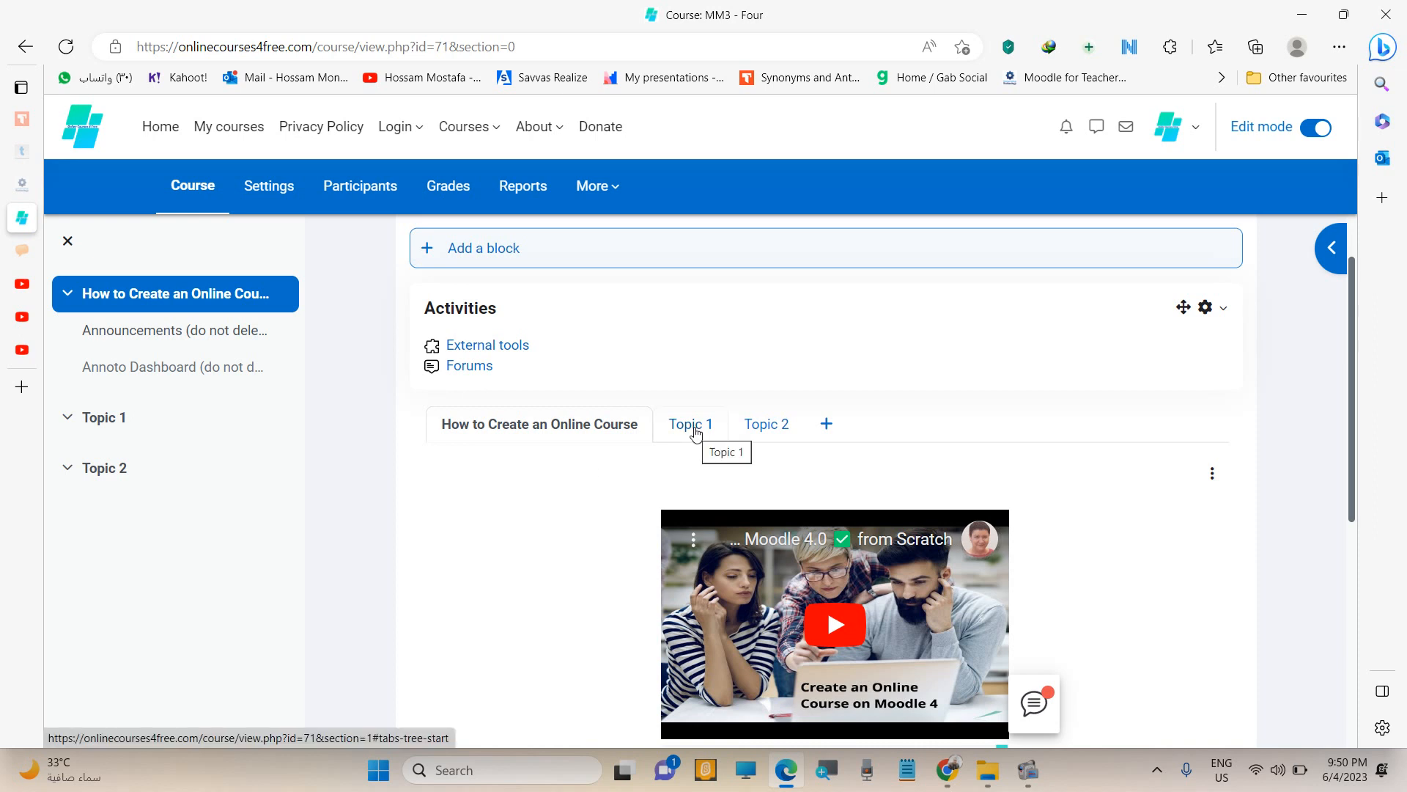
pyautogui.click(828, 427)
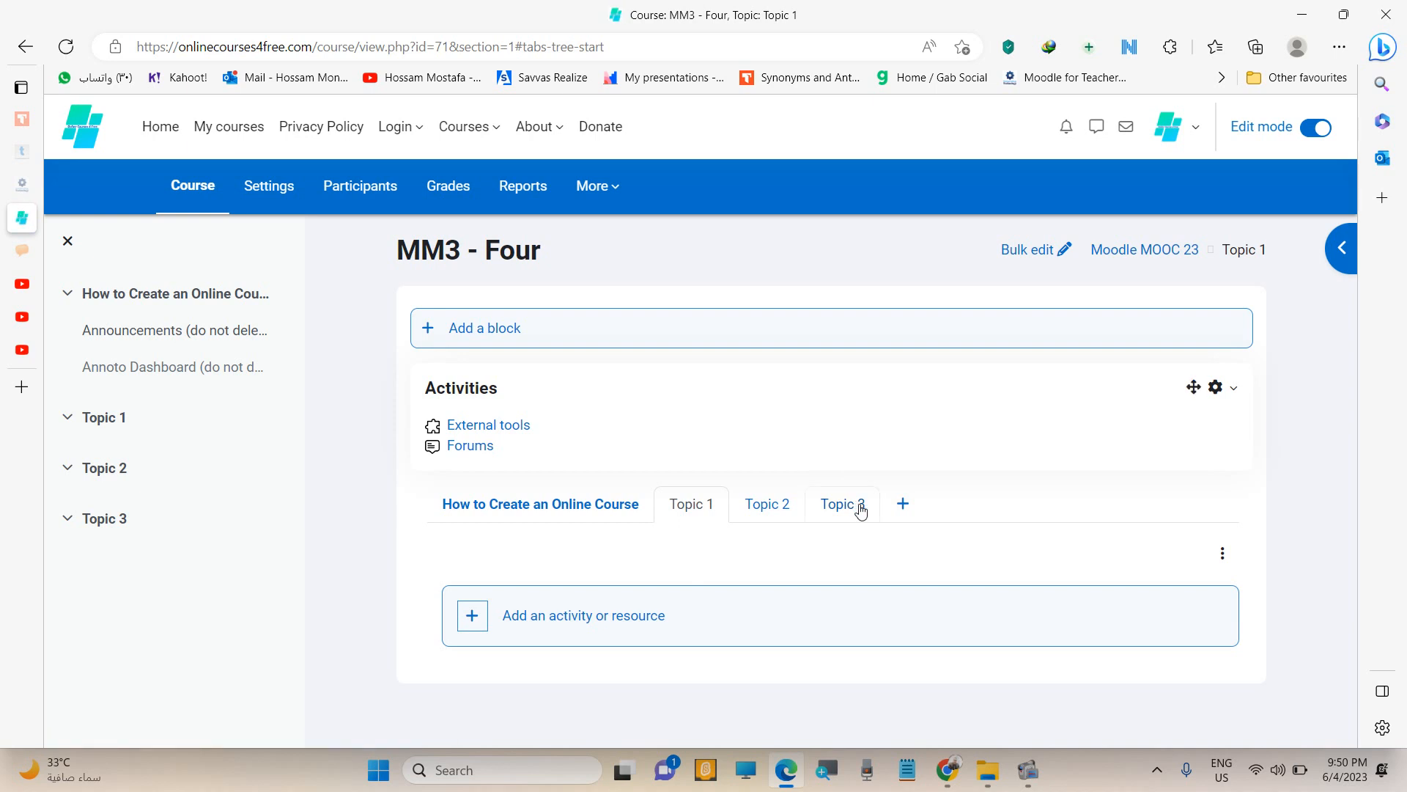
pyautogui.click(905, 503)
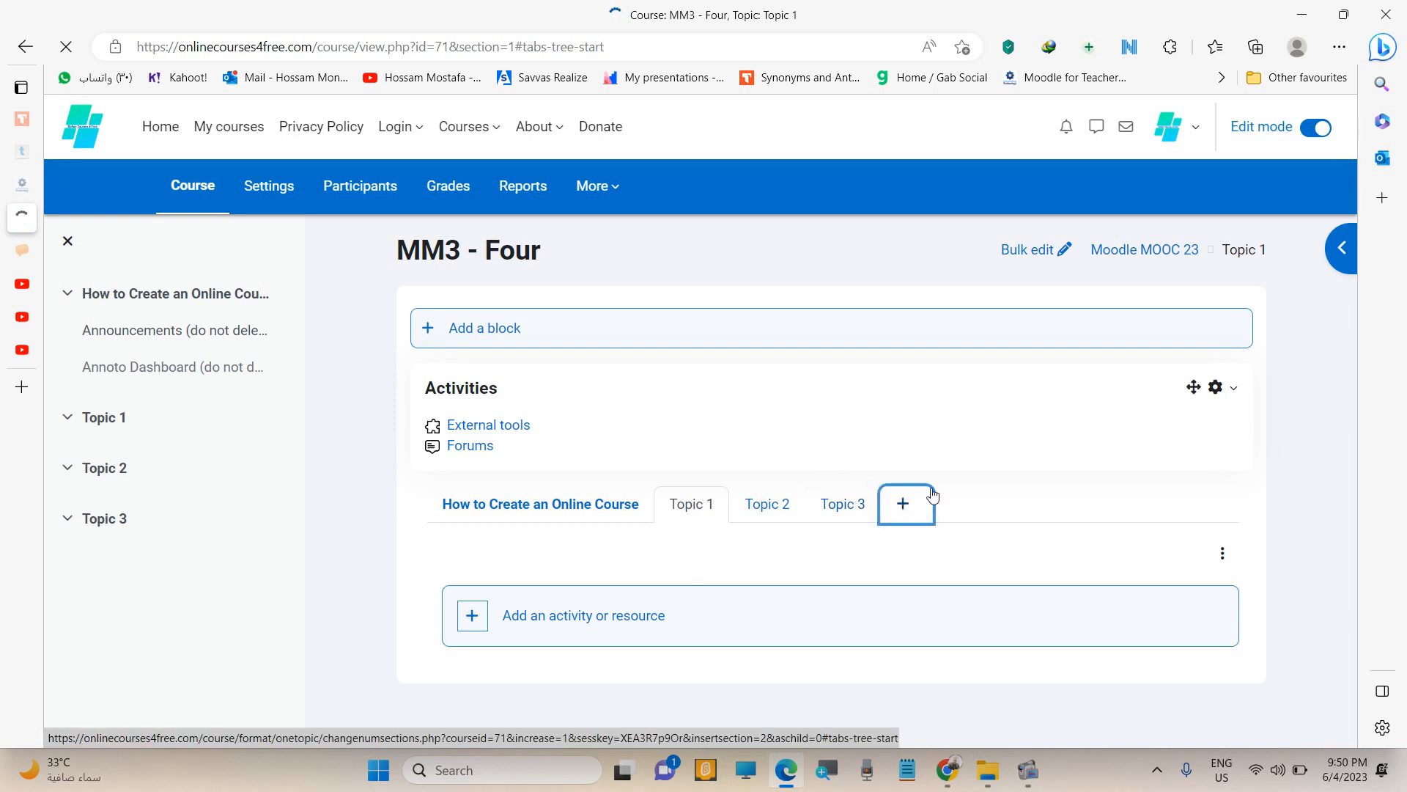
# Edit the Topic 1 section and give it the custom section name "Orientation".
pyautogui.click(695, 506)
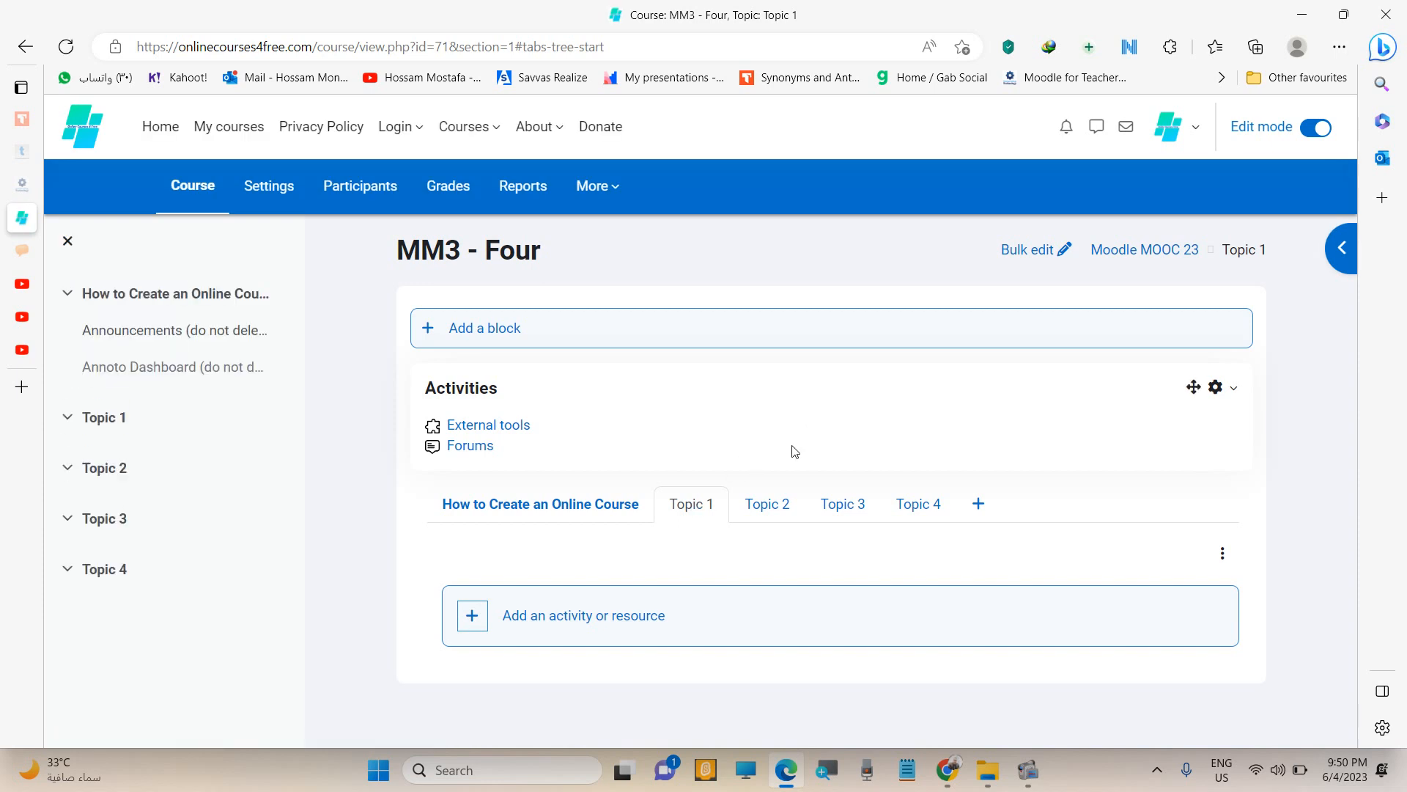
pyautogui.click(1222, 555)
pyautogui.click(1168, 595)
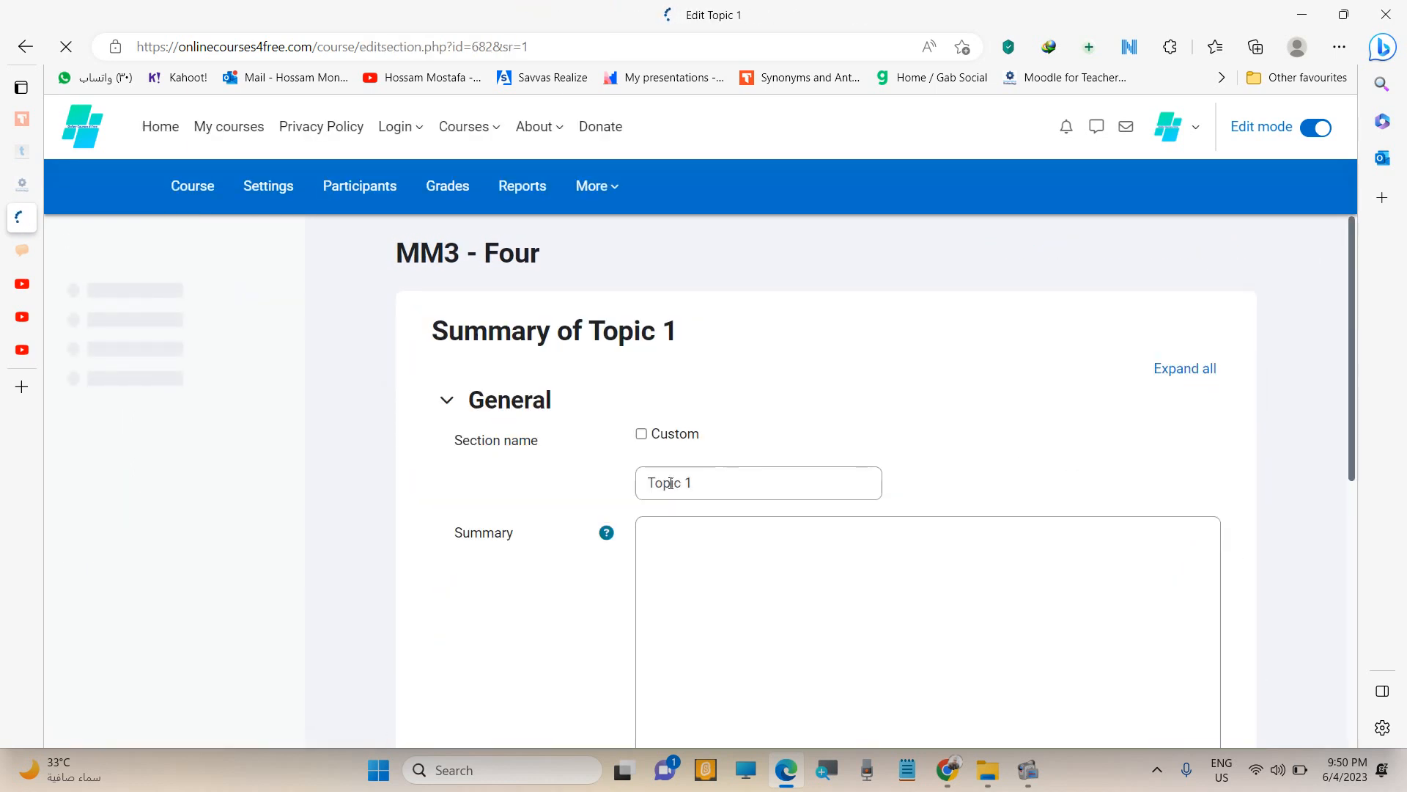
pyautogui.click(641, 434)
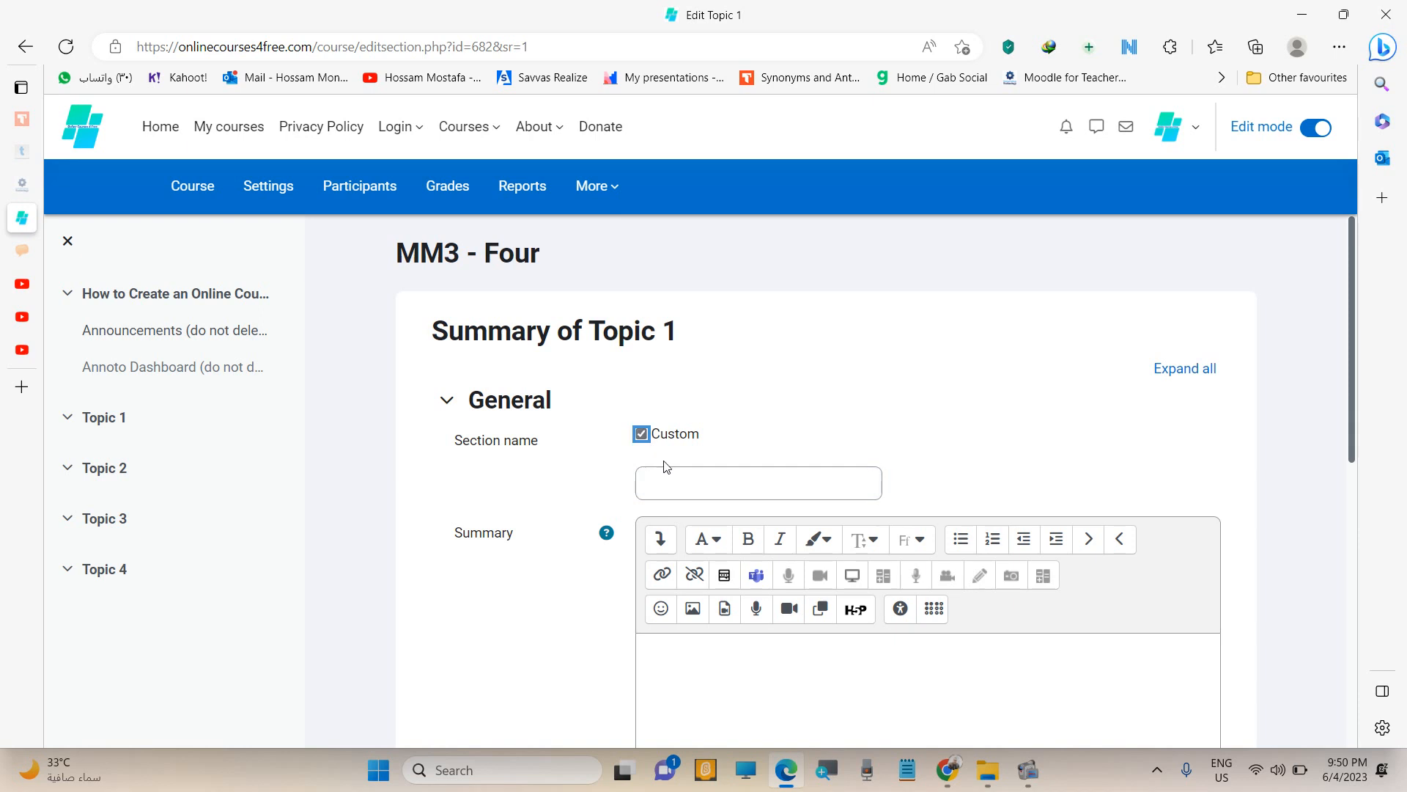
pyautogui.click(681, 485)
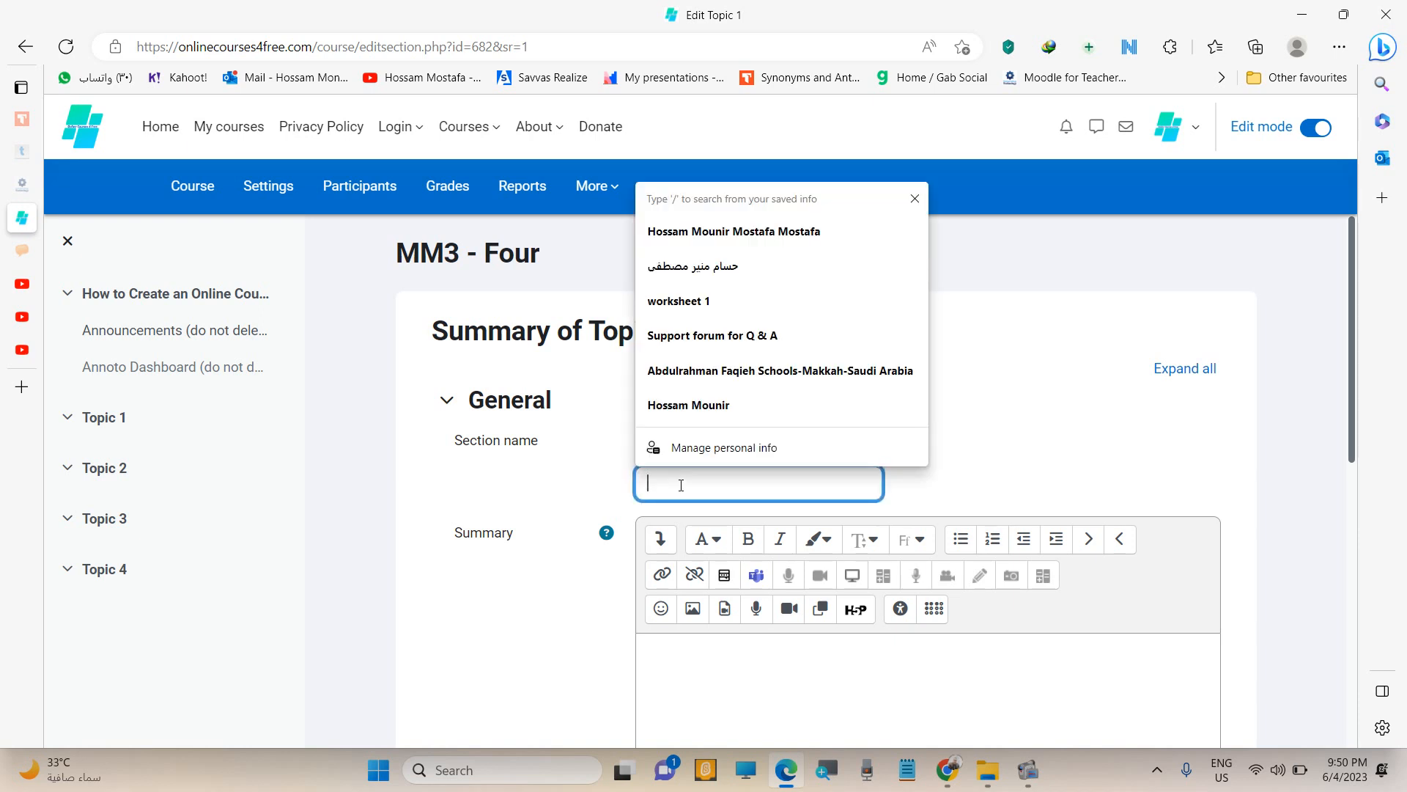
pyautogui.write('0')
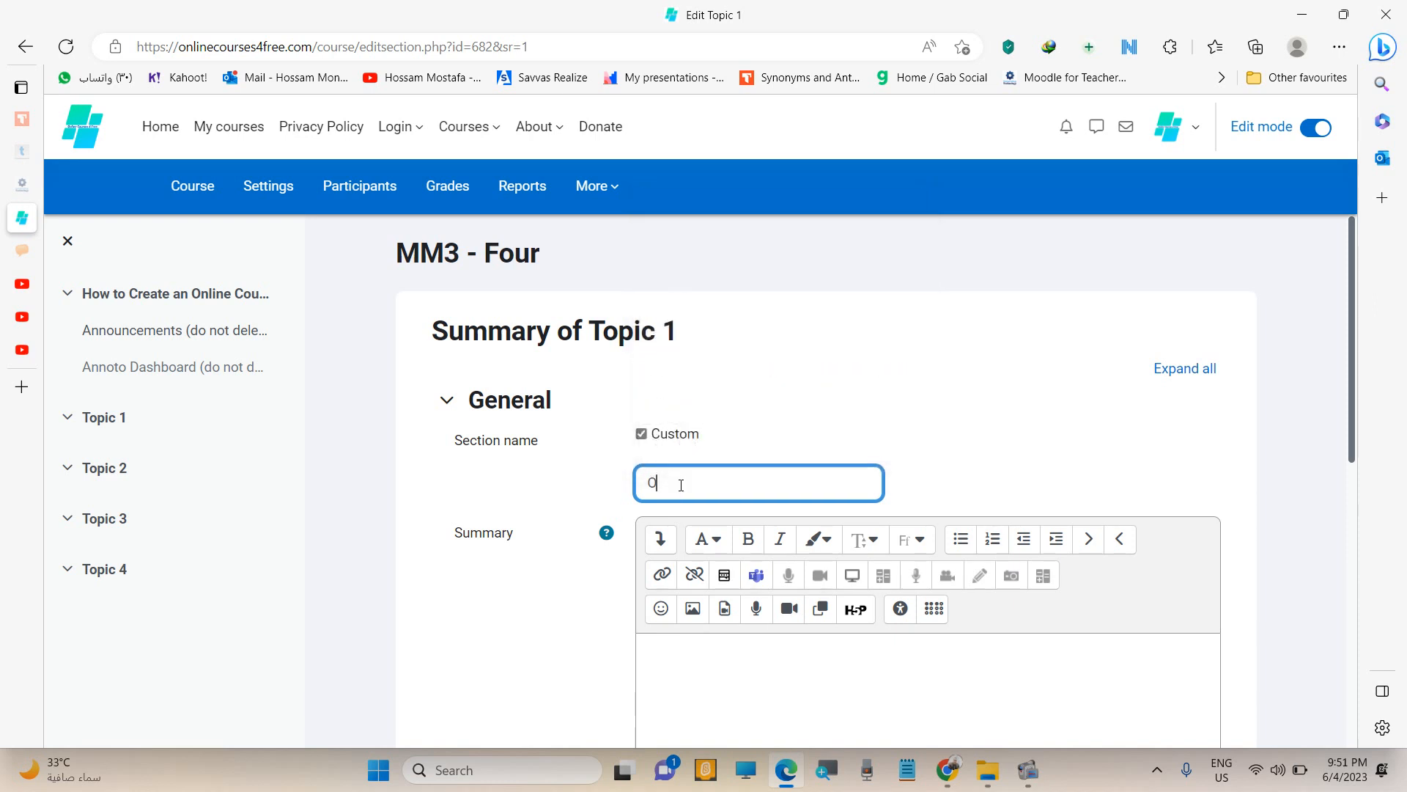
pyautogui.write('rientation')
# Enter "This course ......." as the section summary and save the changes.
pyautogui.click(735, 706)
pyautogui.scroll(-4, 704, 645)
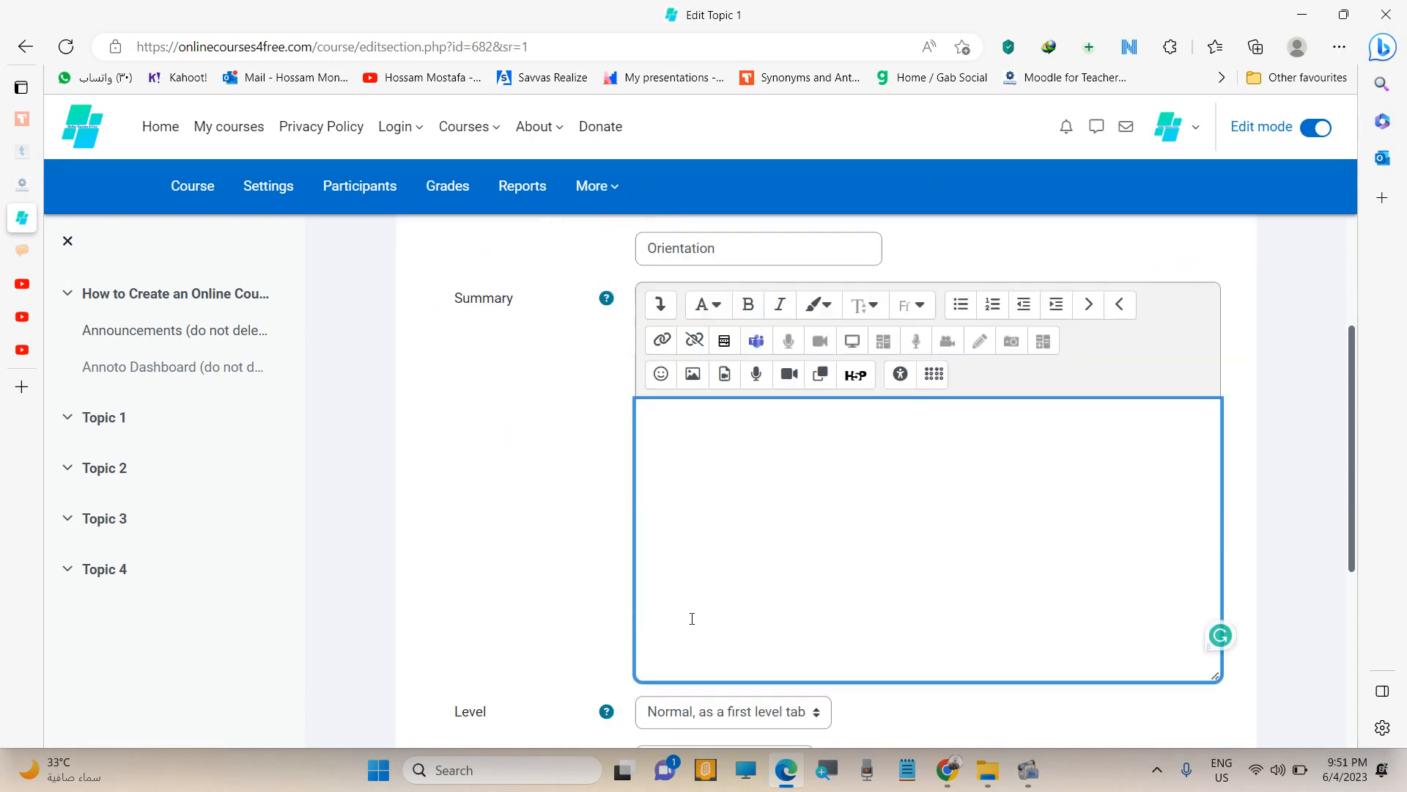
pyautogui.write('Th')
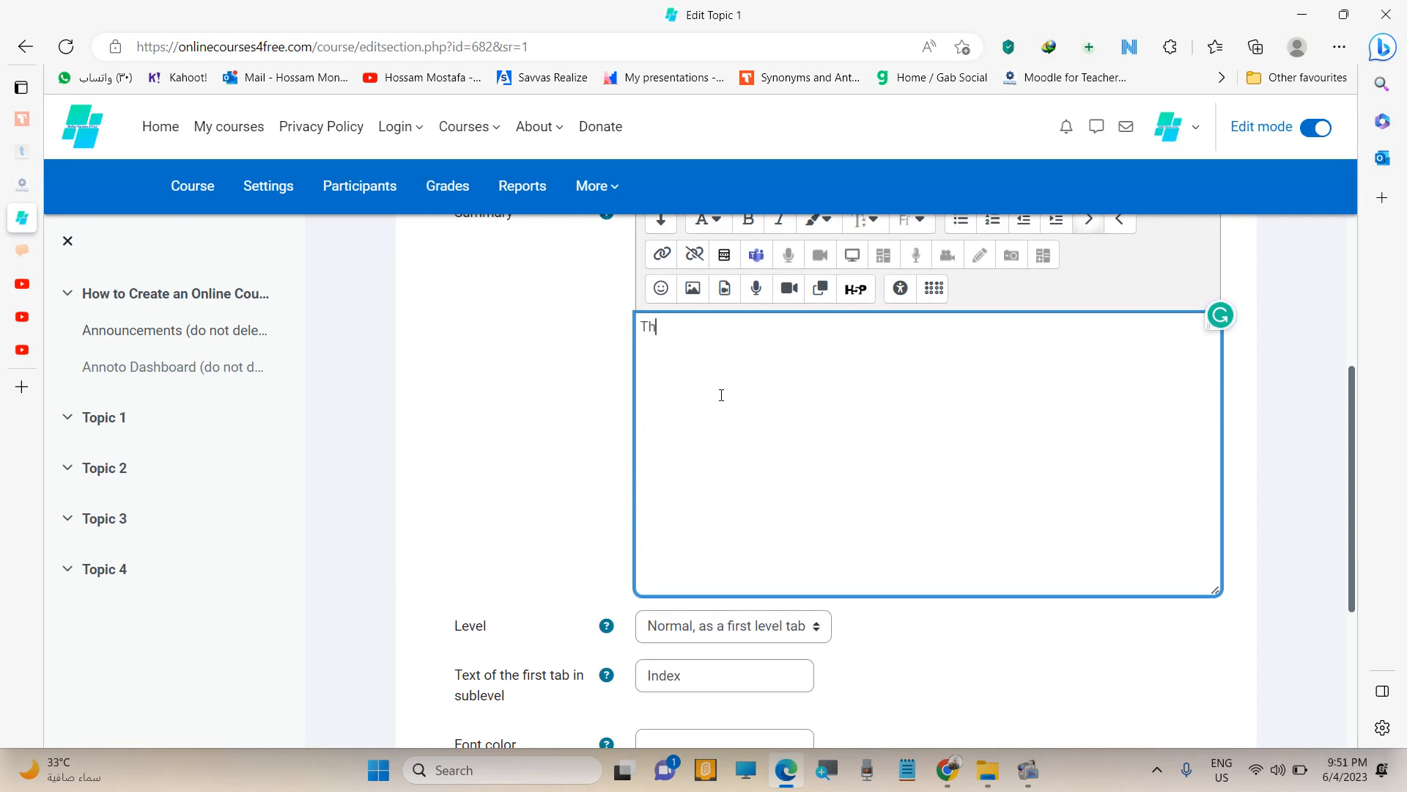
pyautogui.write('is course .......')
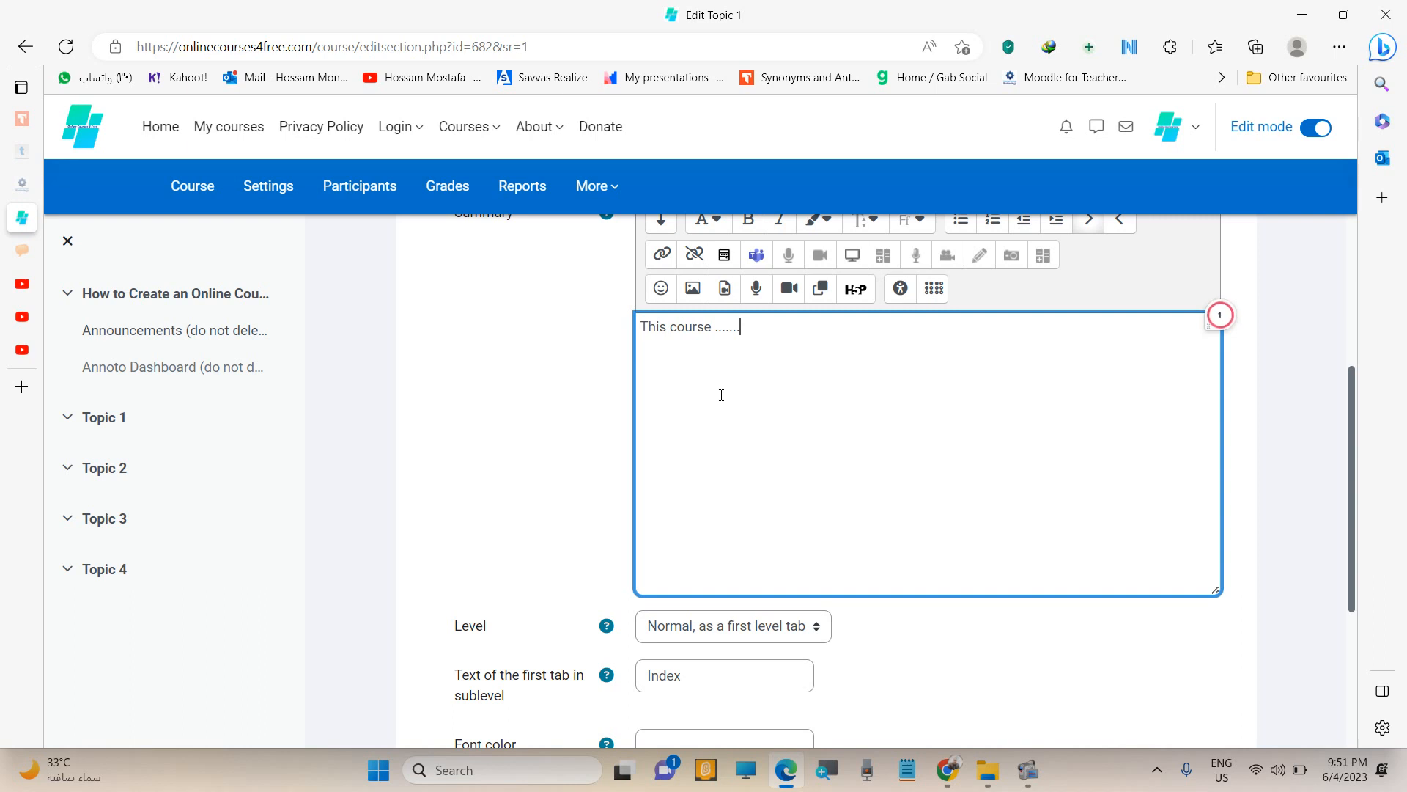
pyautogui.scroll(-3, 735, 396)
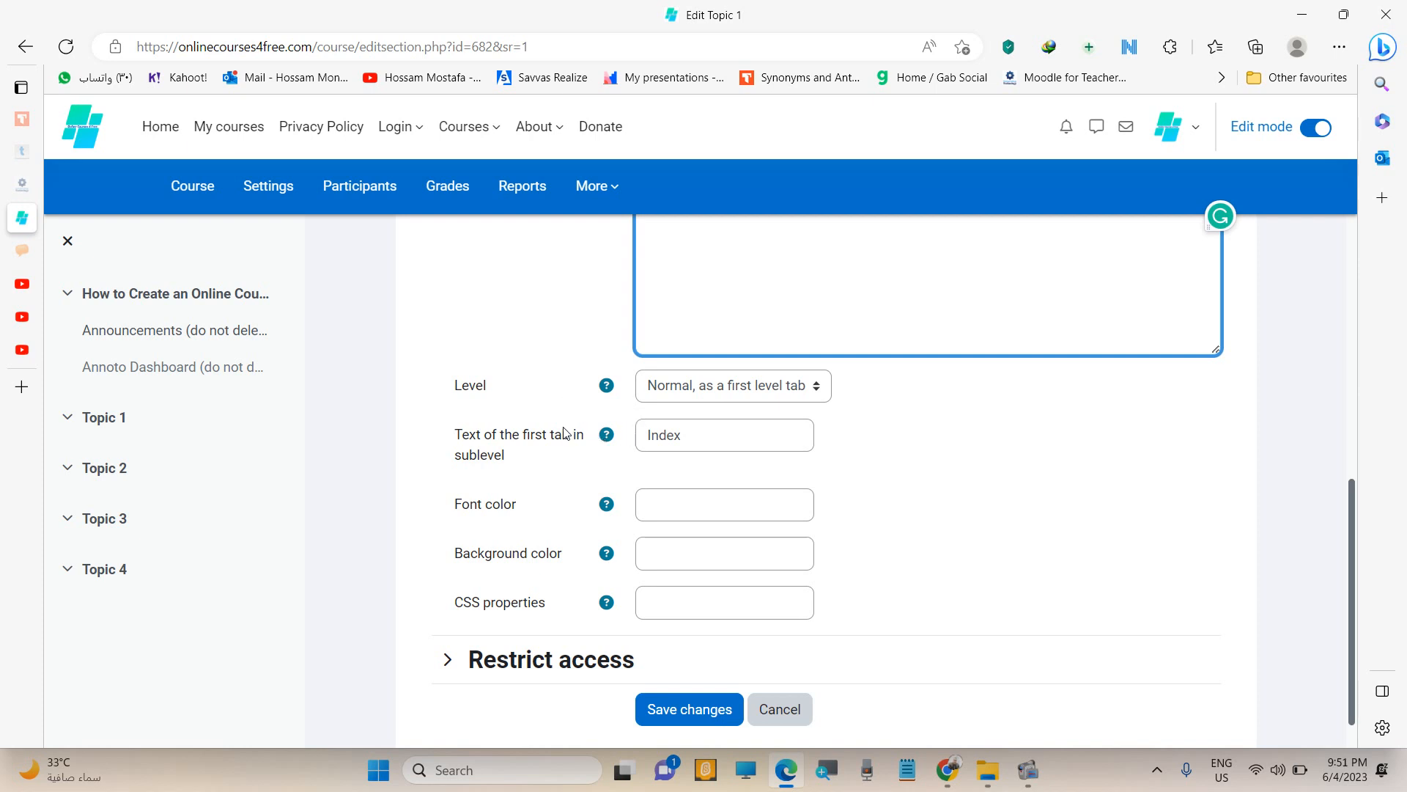
pyautogui.click(685, 553)
pyautogui.scroll(-1, 737, 535)
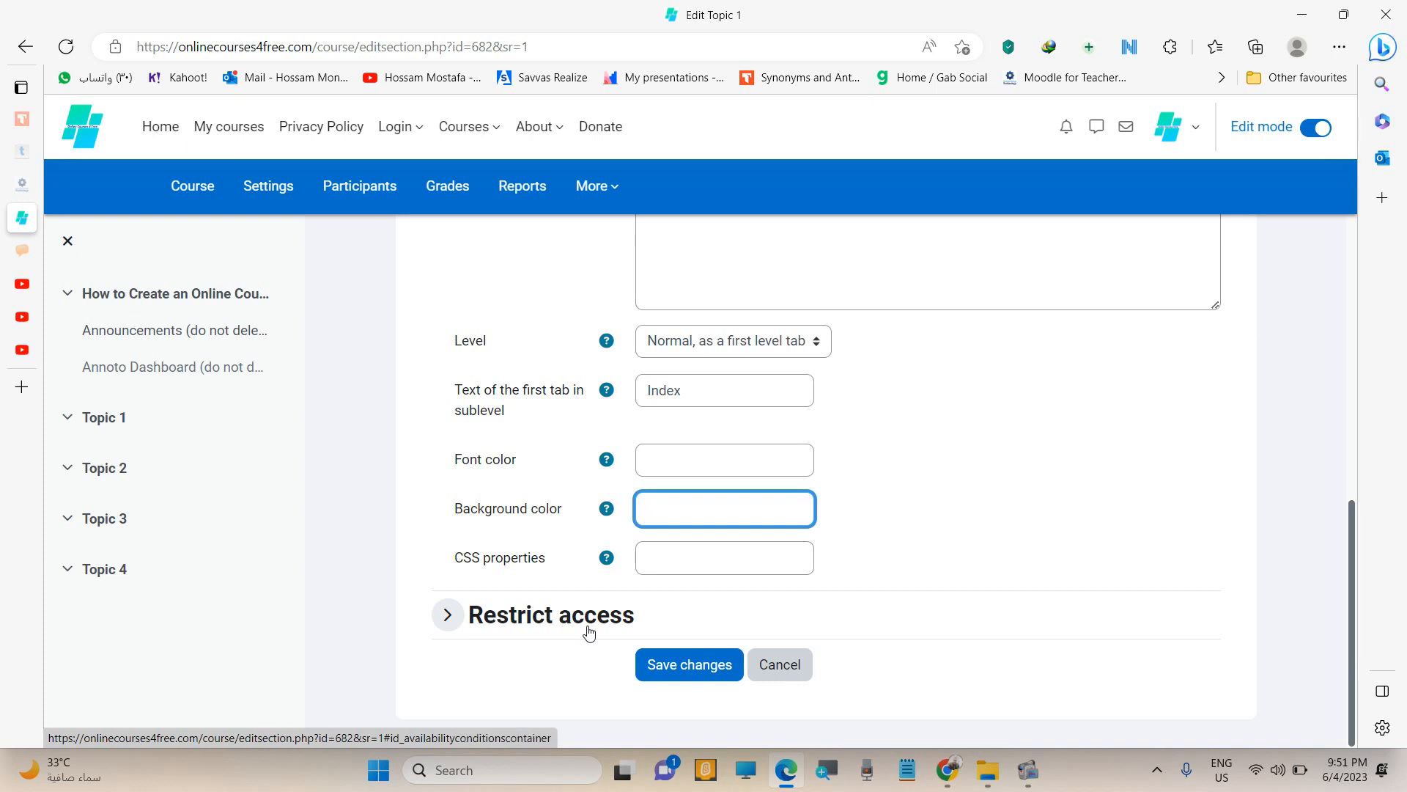
pyautogui.click(695, 673)
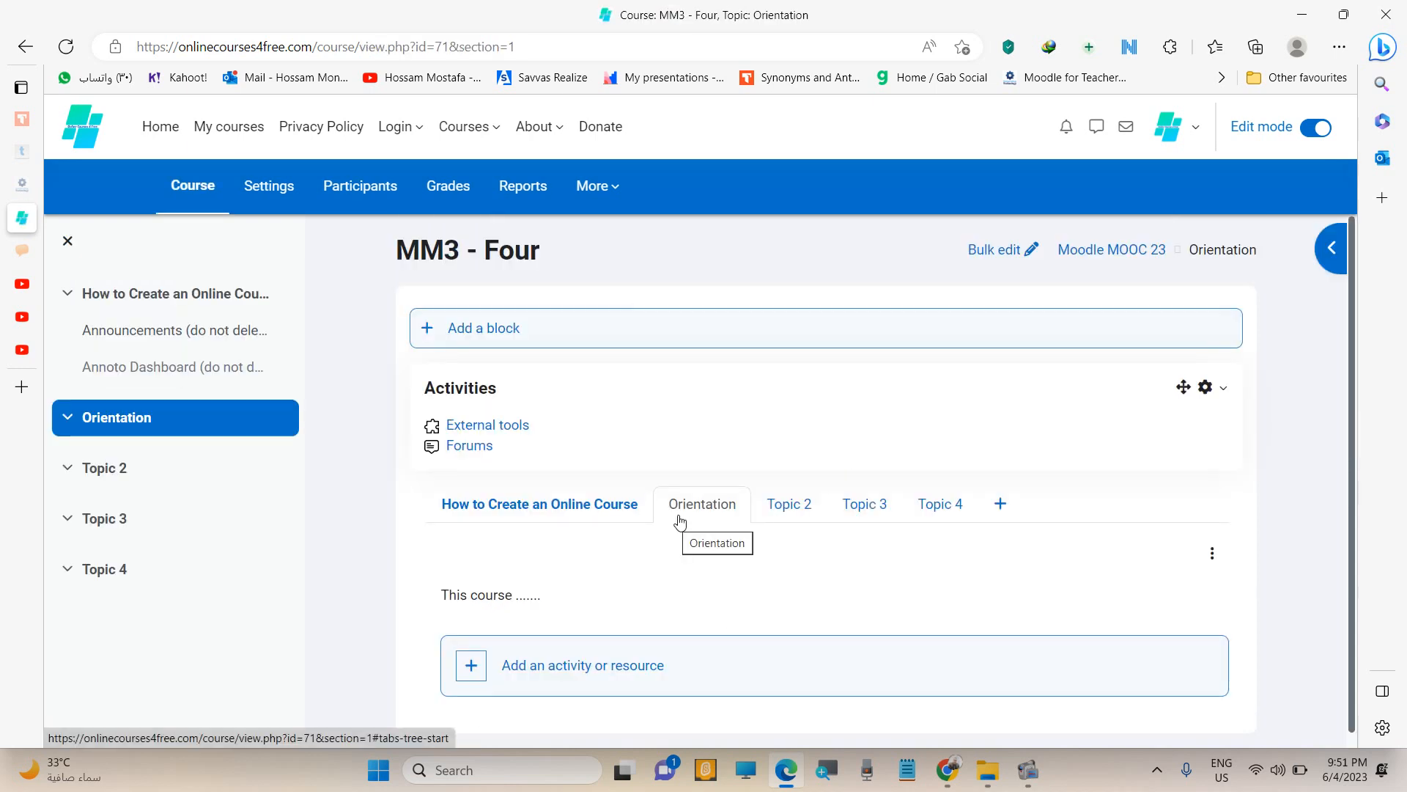
# Start adding an activity or resource to Orientation and unstar Chat, Zoom meeting and Forum.
pyautogui.scroll(-1, 680, 519)
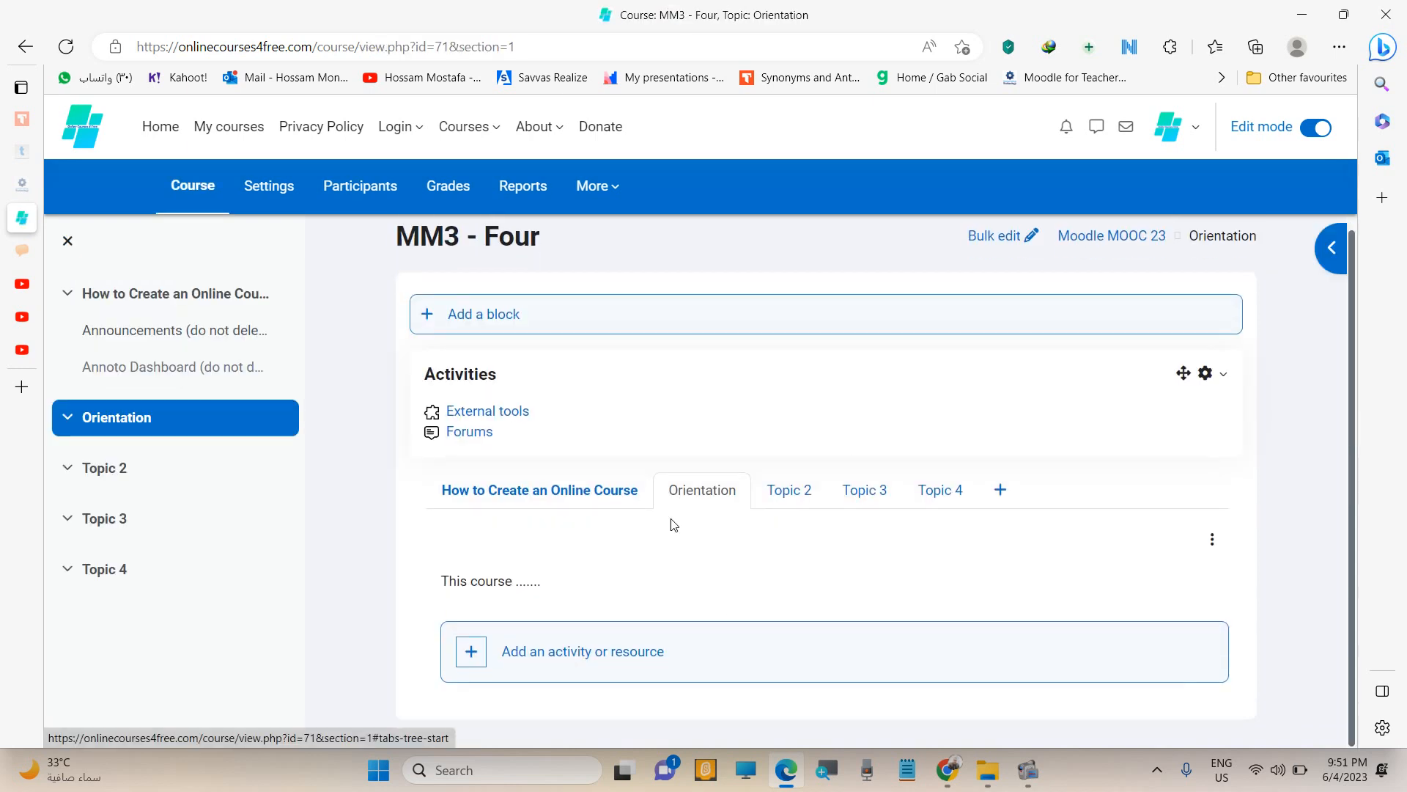
pyautogui.click(477, 652)
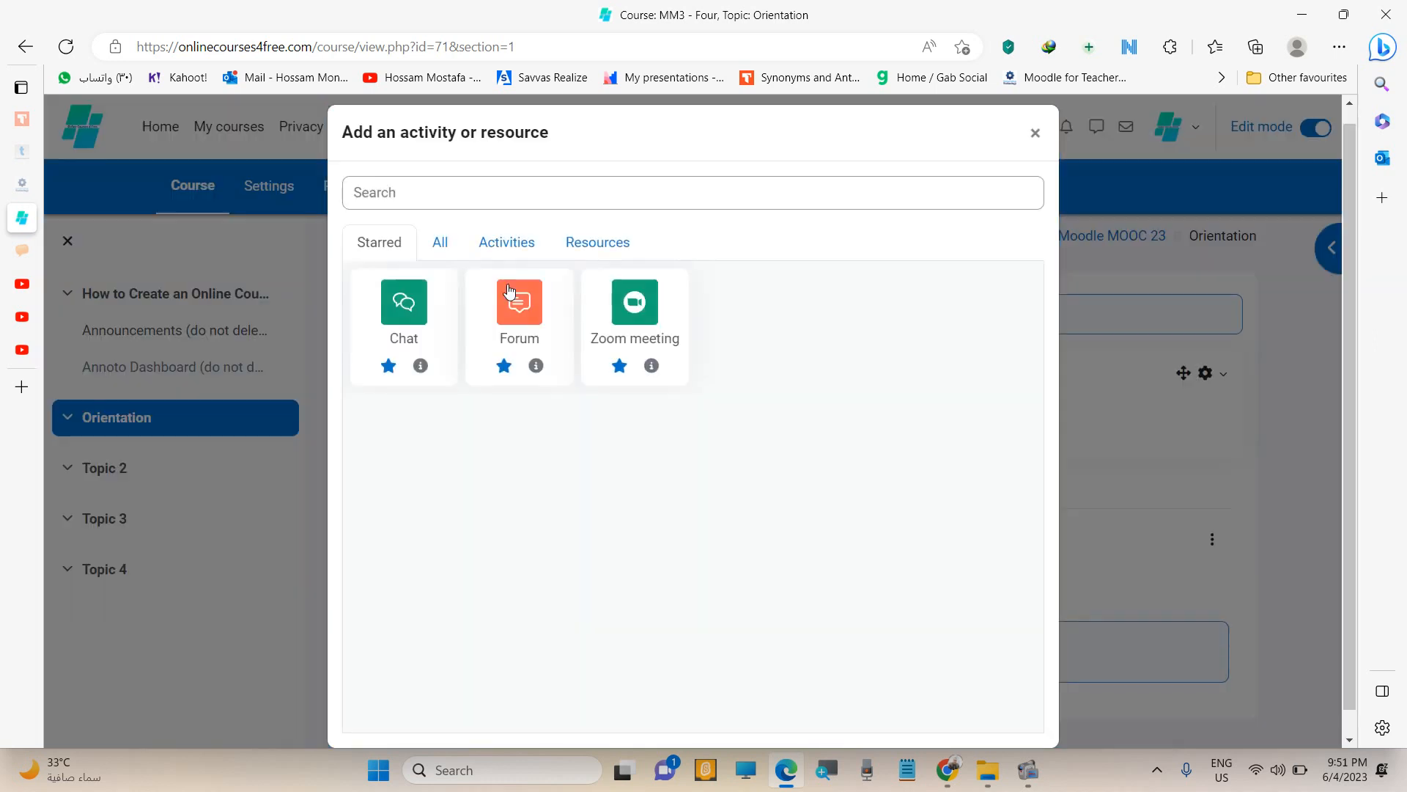
pyautogui.click(388, 365)
pyautogui.click(504, 365)
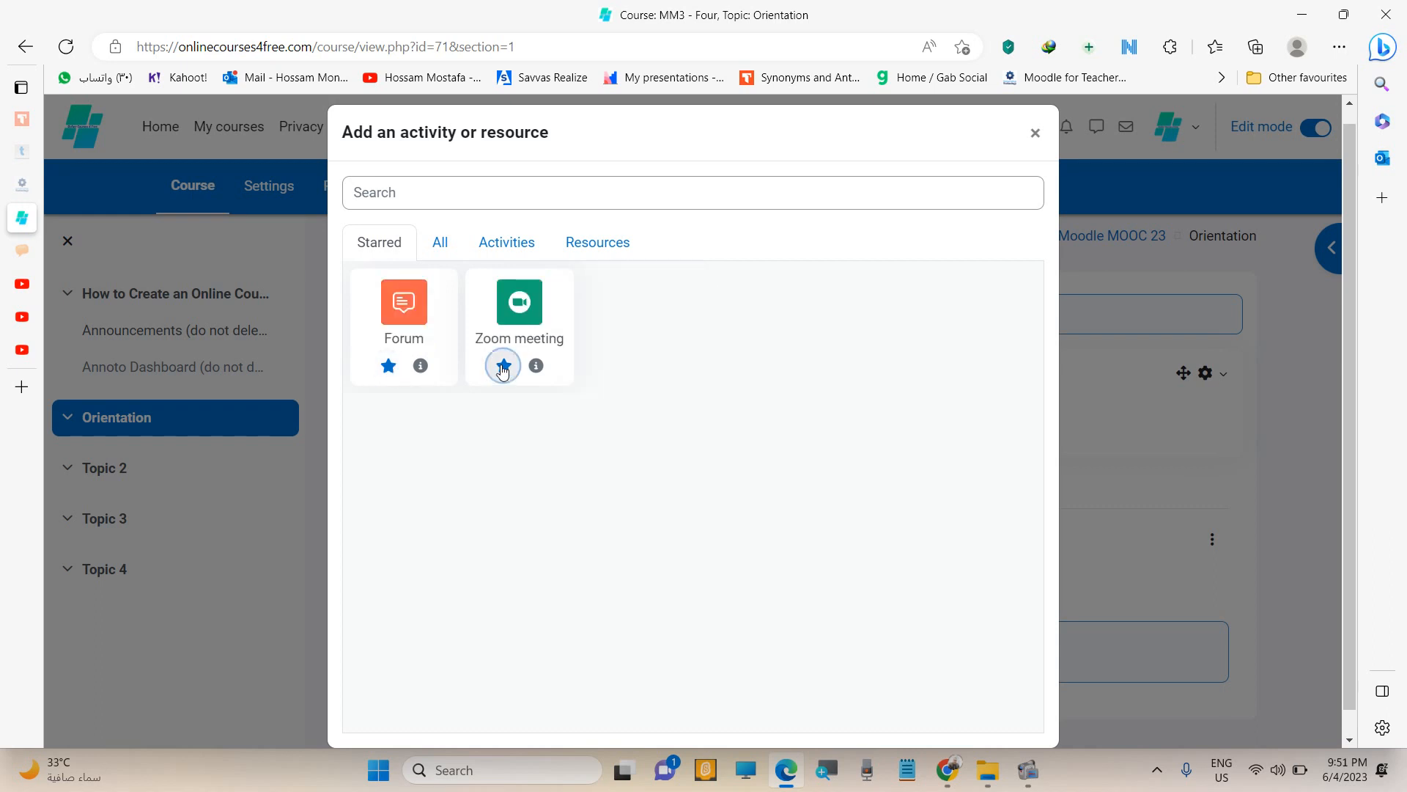
pyautogui.click(391, 367)
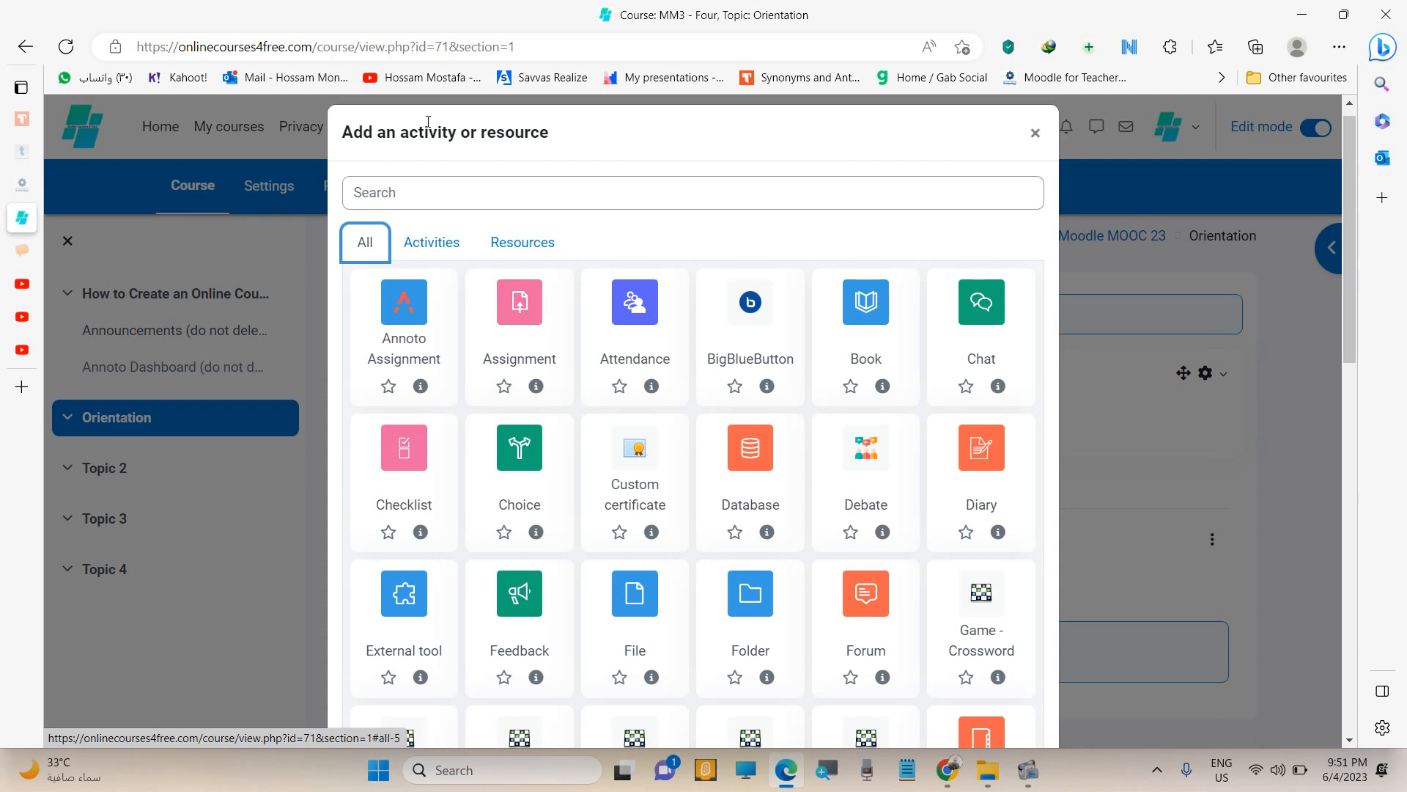
# Star the Chat, Zoom meeting and Quiz activities, and display the starred ones.
pyautogui.click(450, 249)
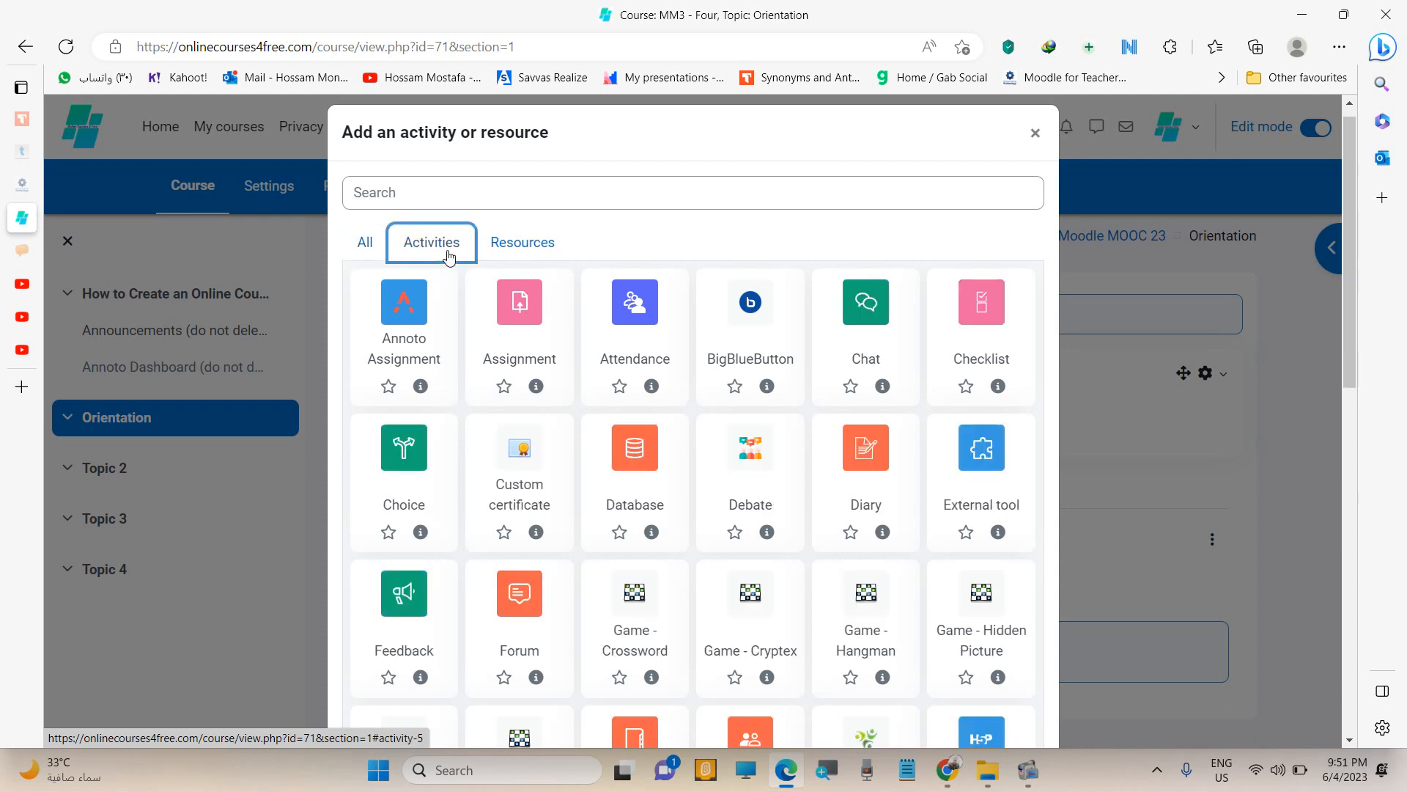
pyautogui.click(532, 257)
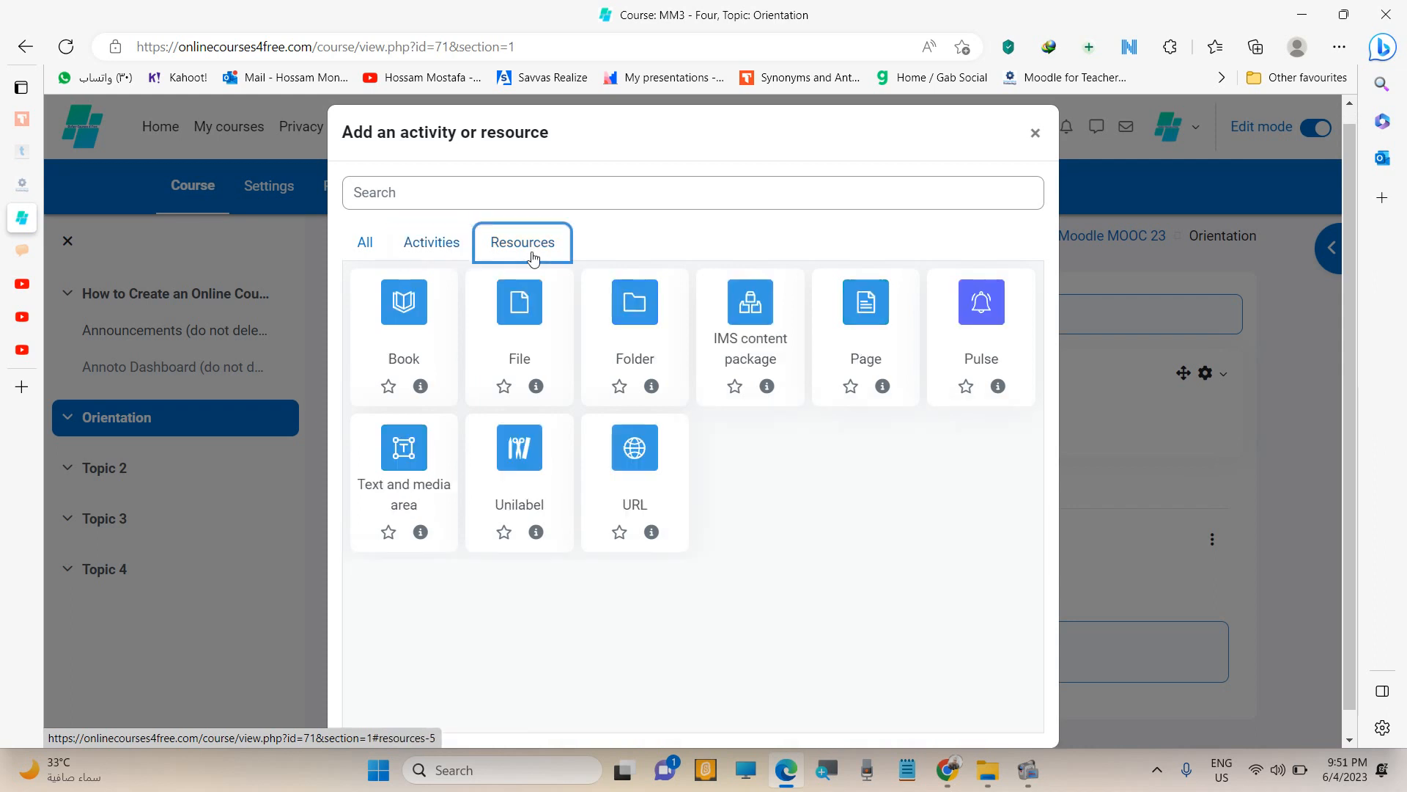
pyautogui.click(439, 250)
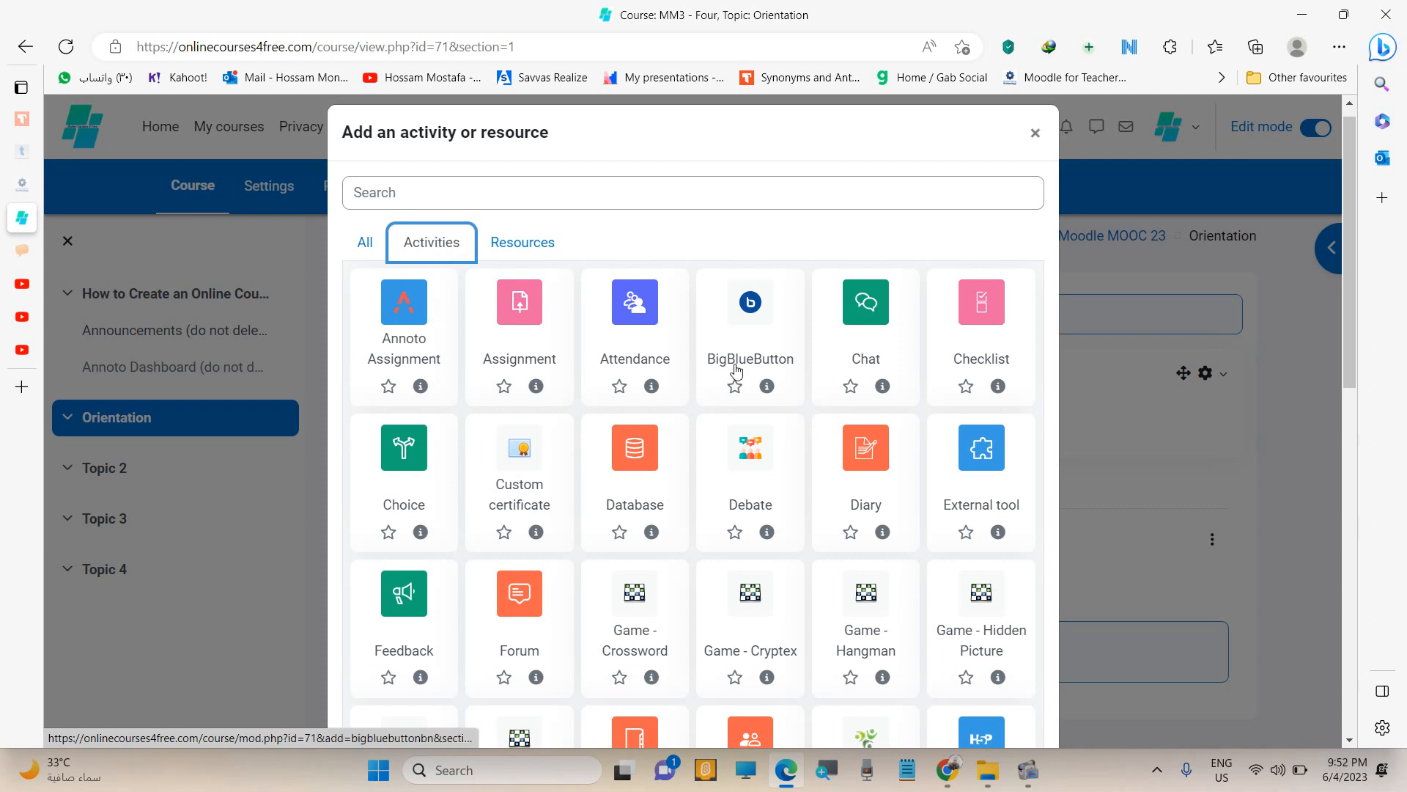
pyautogui.click(851, 387)
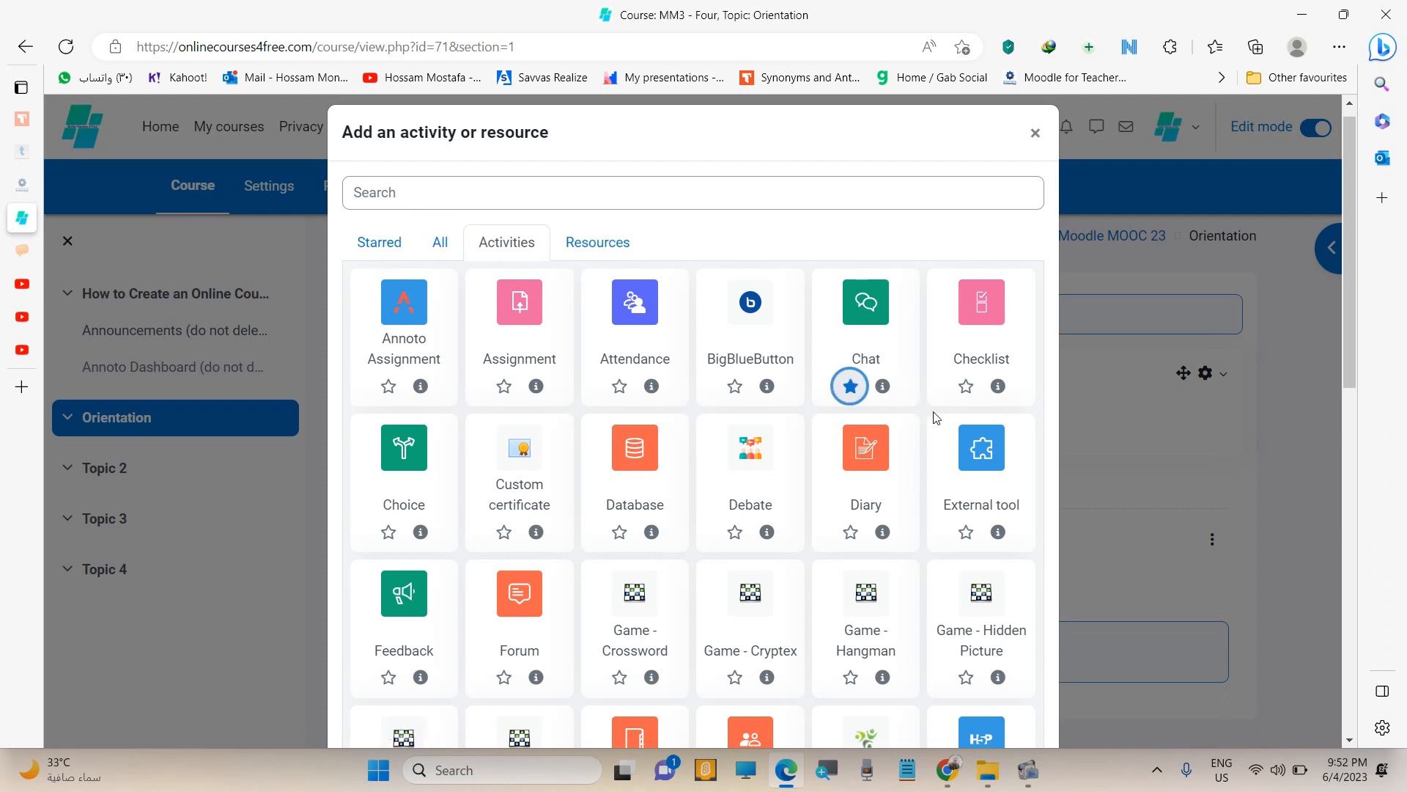
pyautogui.scroll(-2, 796, 519)
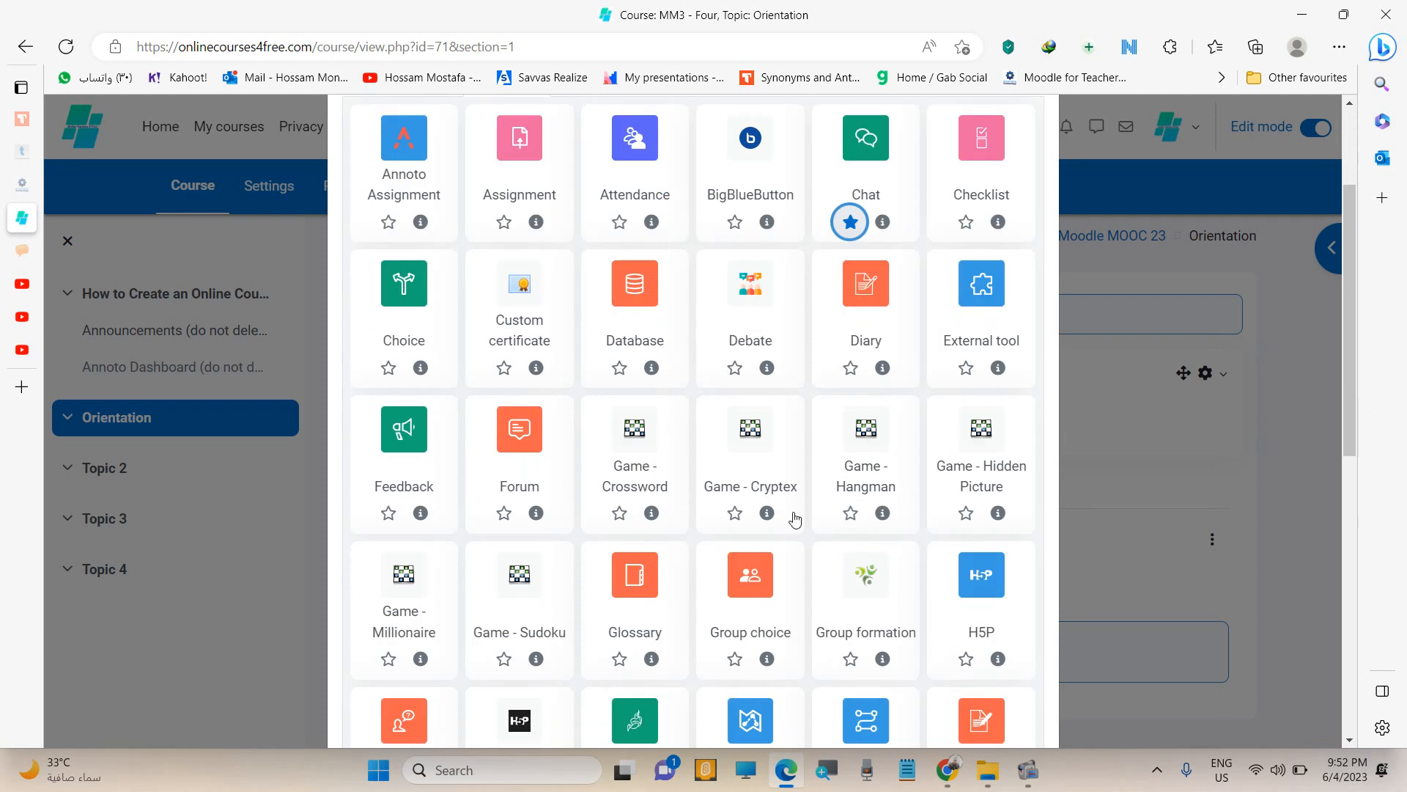
pyautogui.scroll(-8, 804, 512)
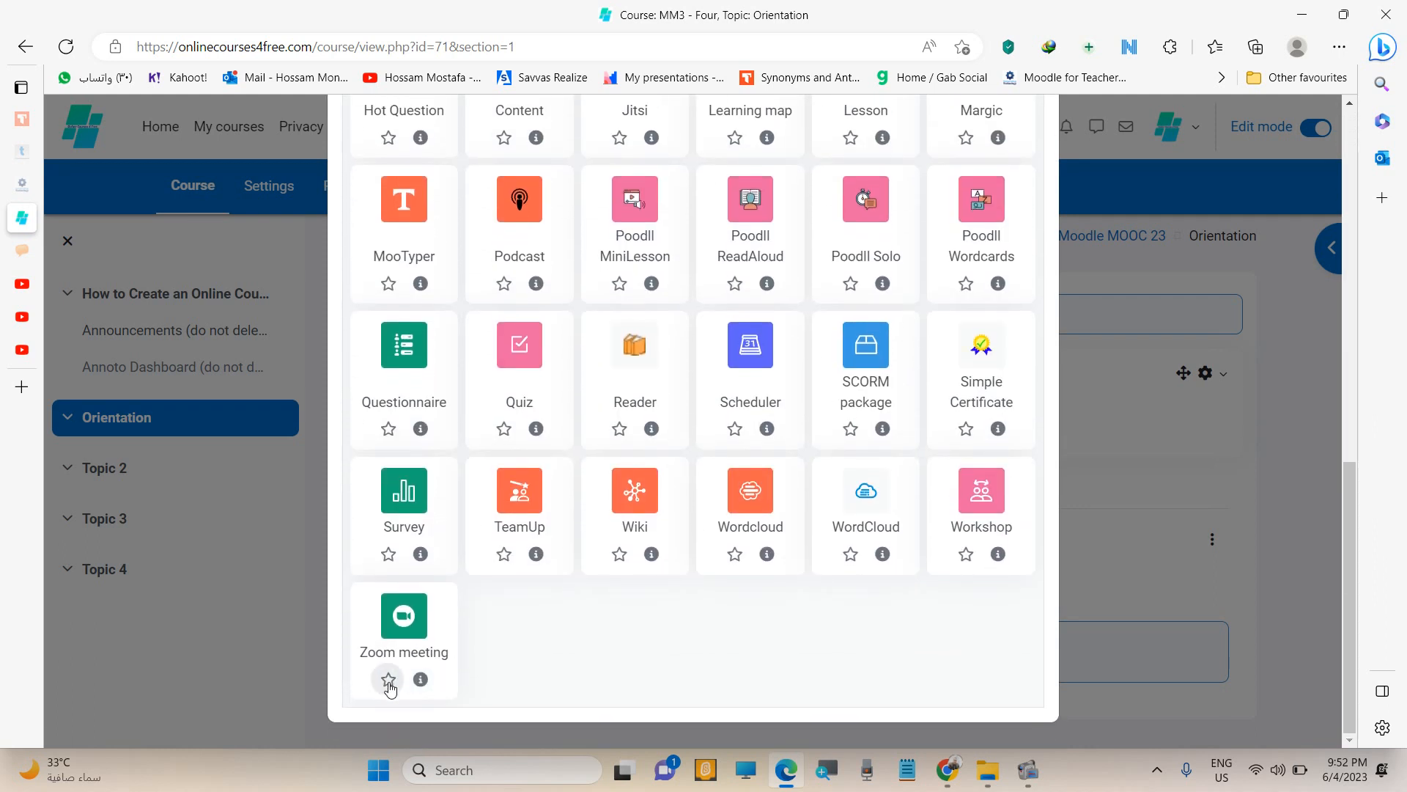
pyautogui.click(389, 681)
pyautogui.click(504, 429)
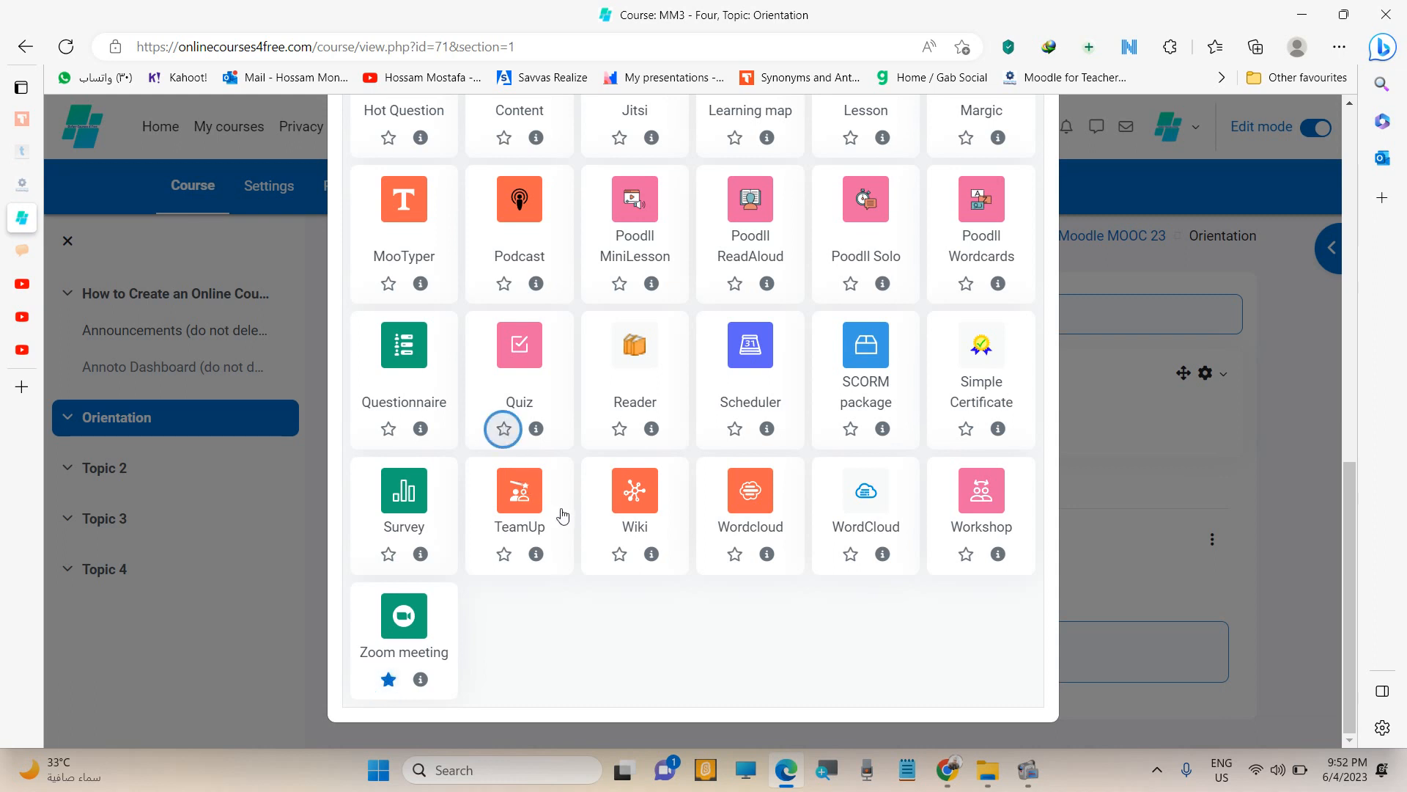
pyautogui.scroll(3, 647, 462)
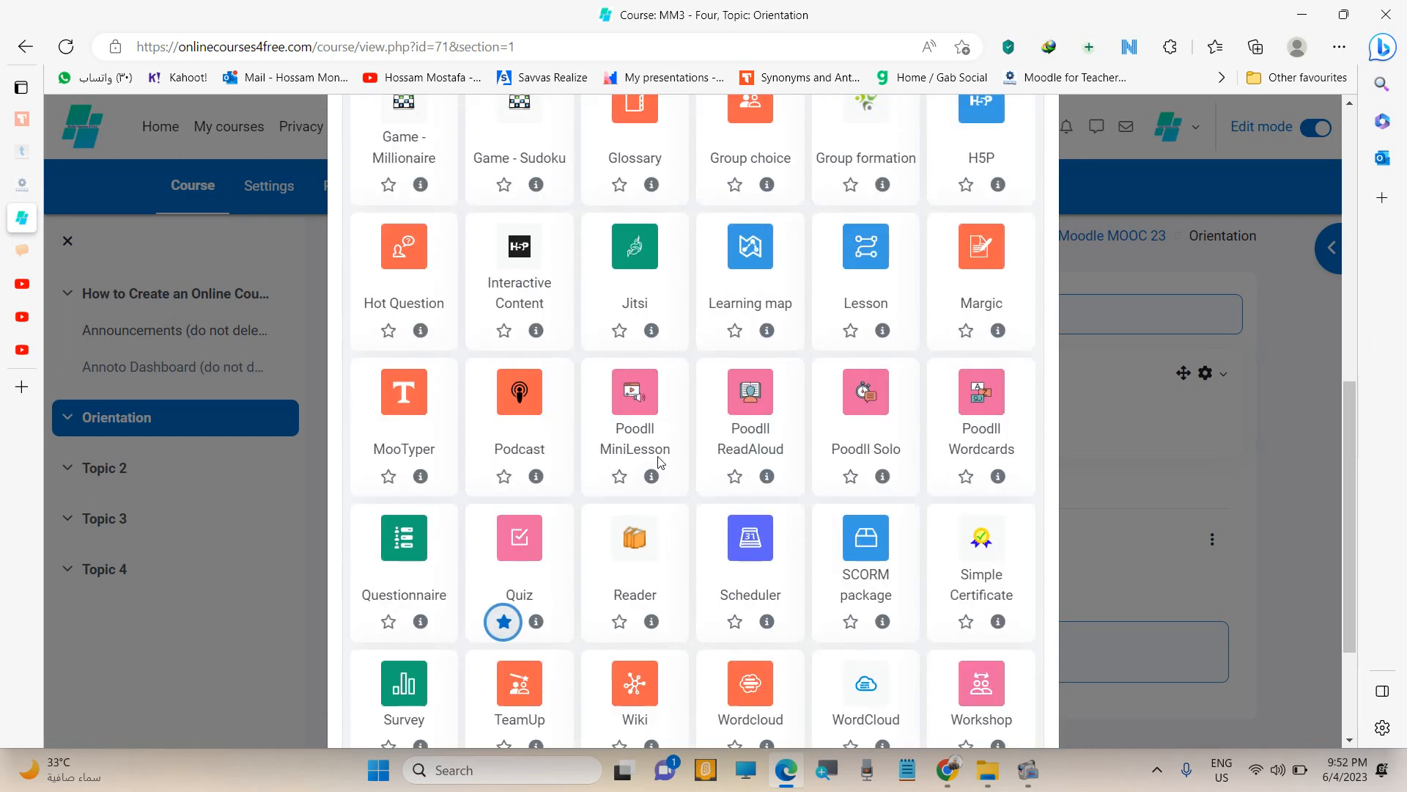
pyautogui.scroll(4, 669, 457)
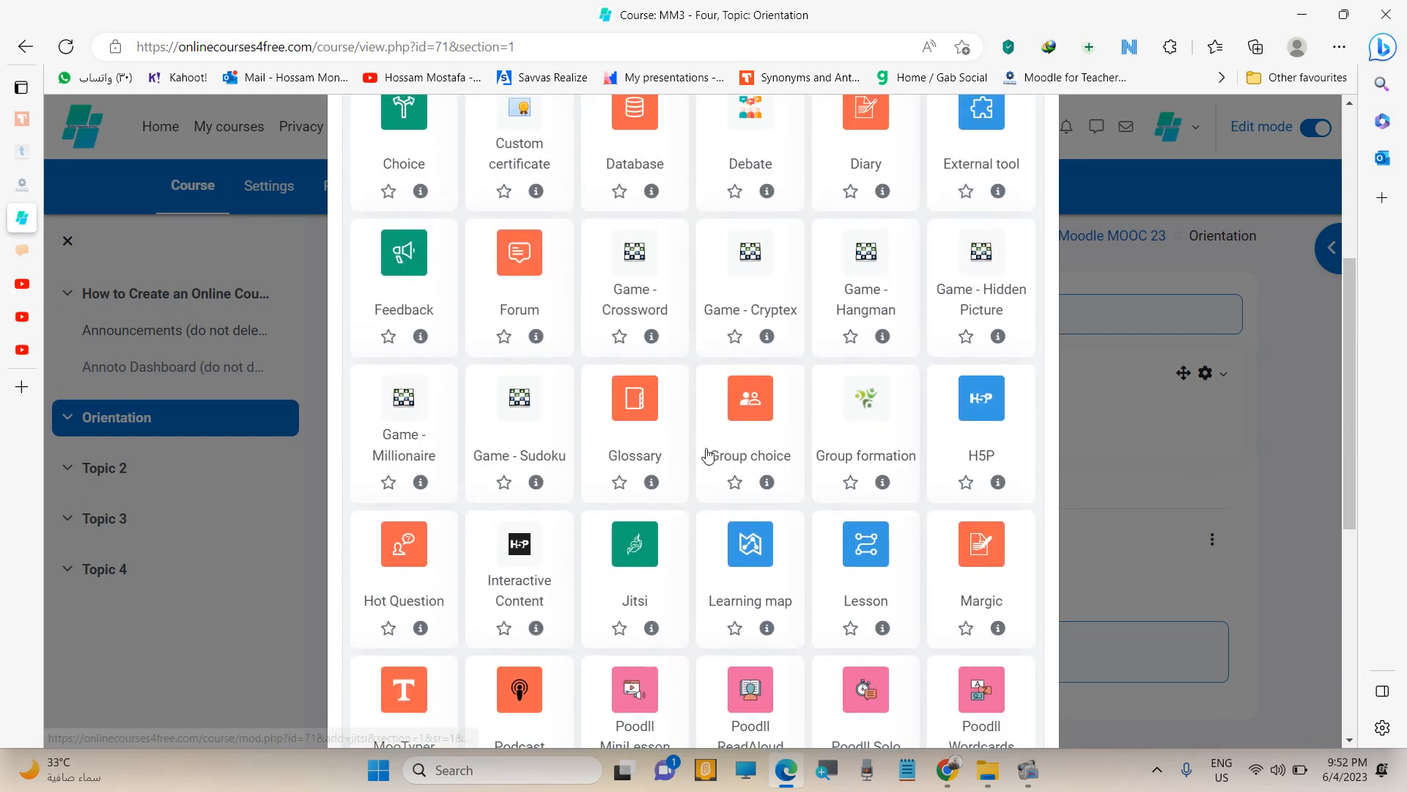
pyautogui.scroll(4, 678, 451)
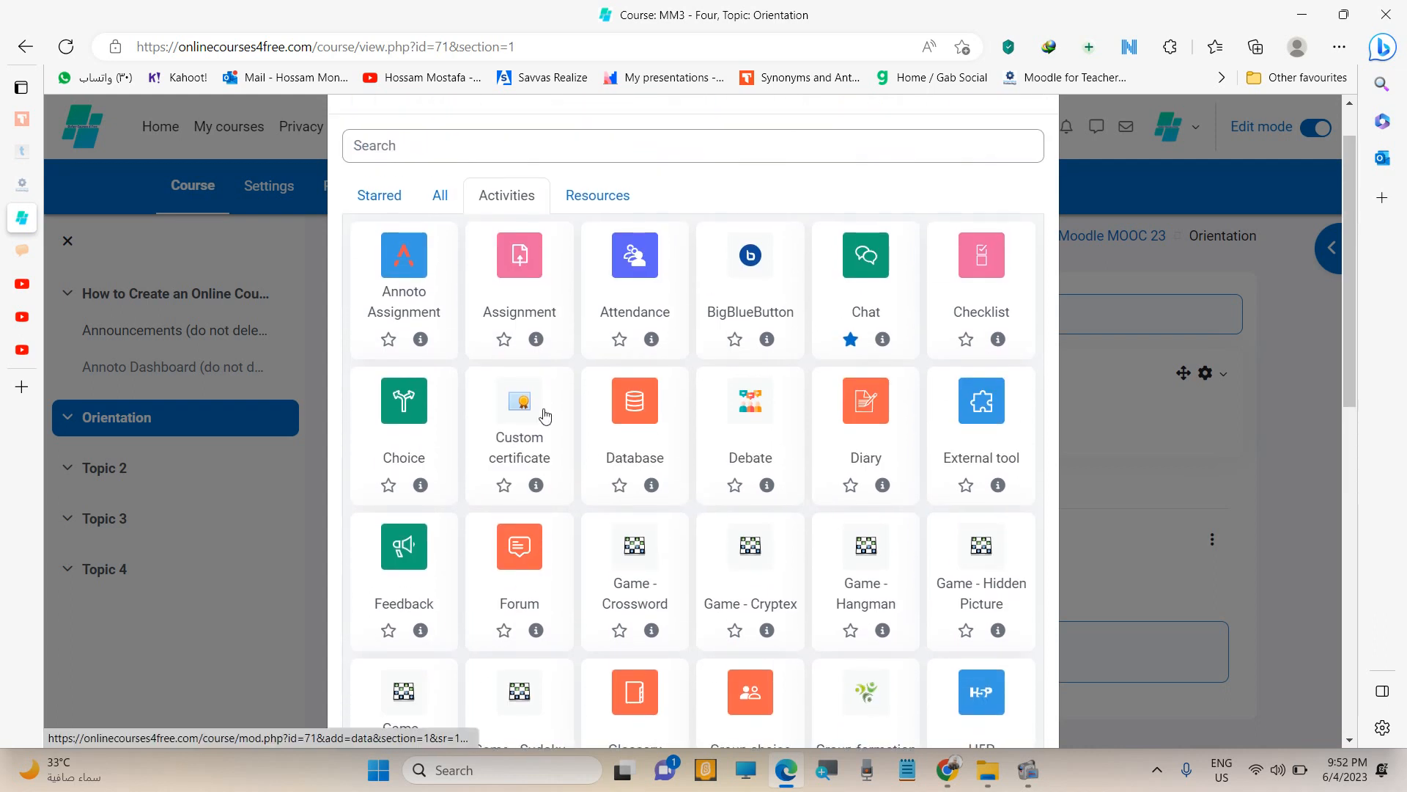
pyautogui.scroll(1, 540, 411)
pyautogui.click(399, 261)
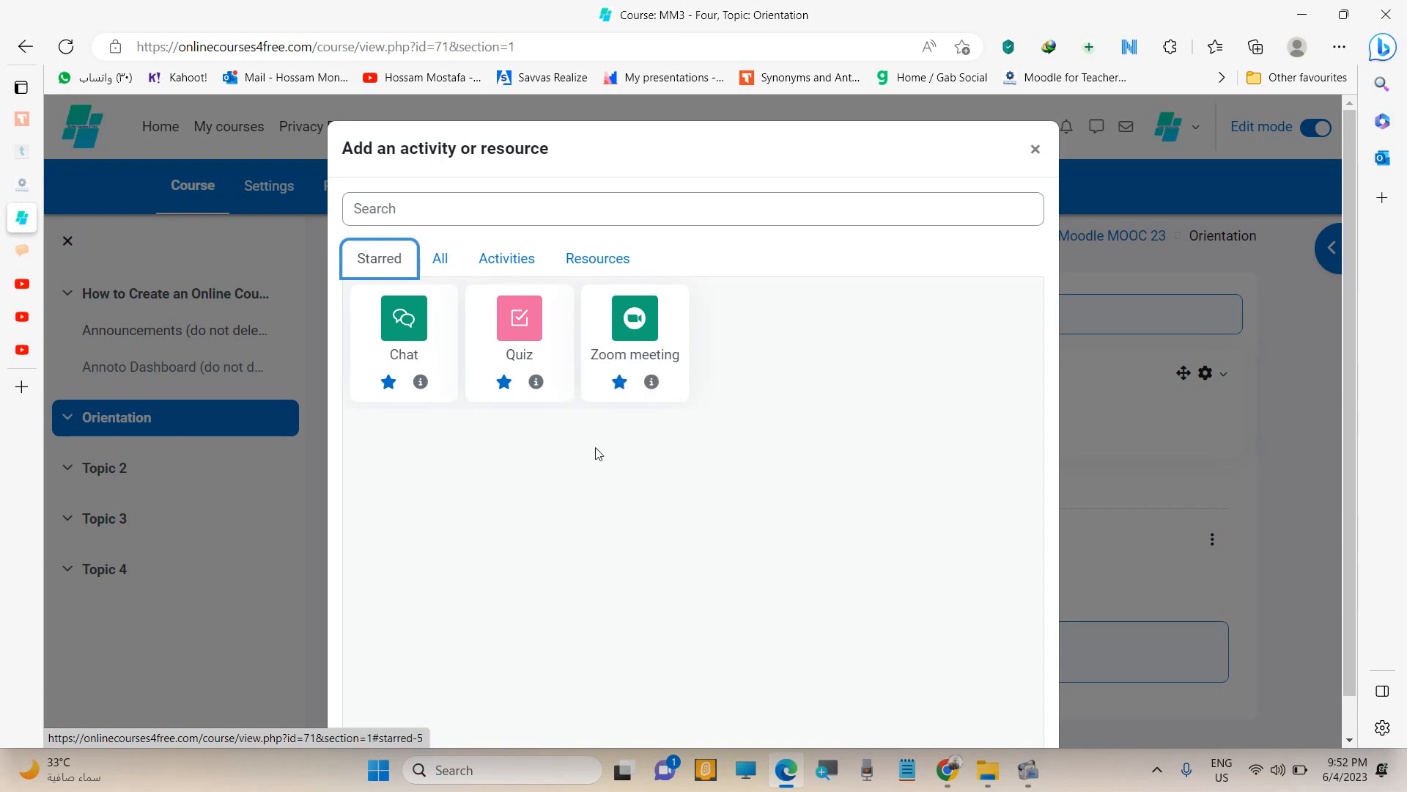
# Add a Forum activity to the Orientation section and enter "Support form" as the forum name.
pyautogui.click(507, 261)
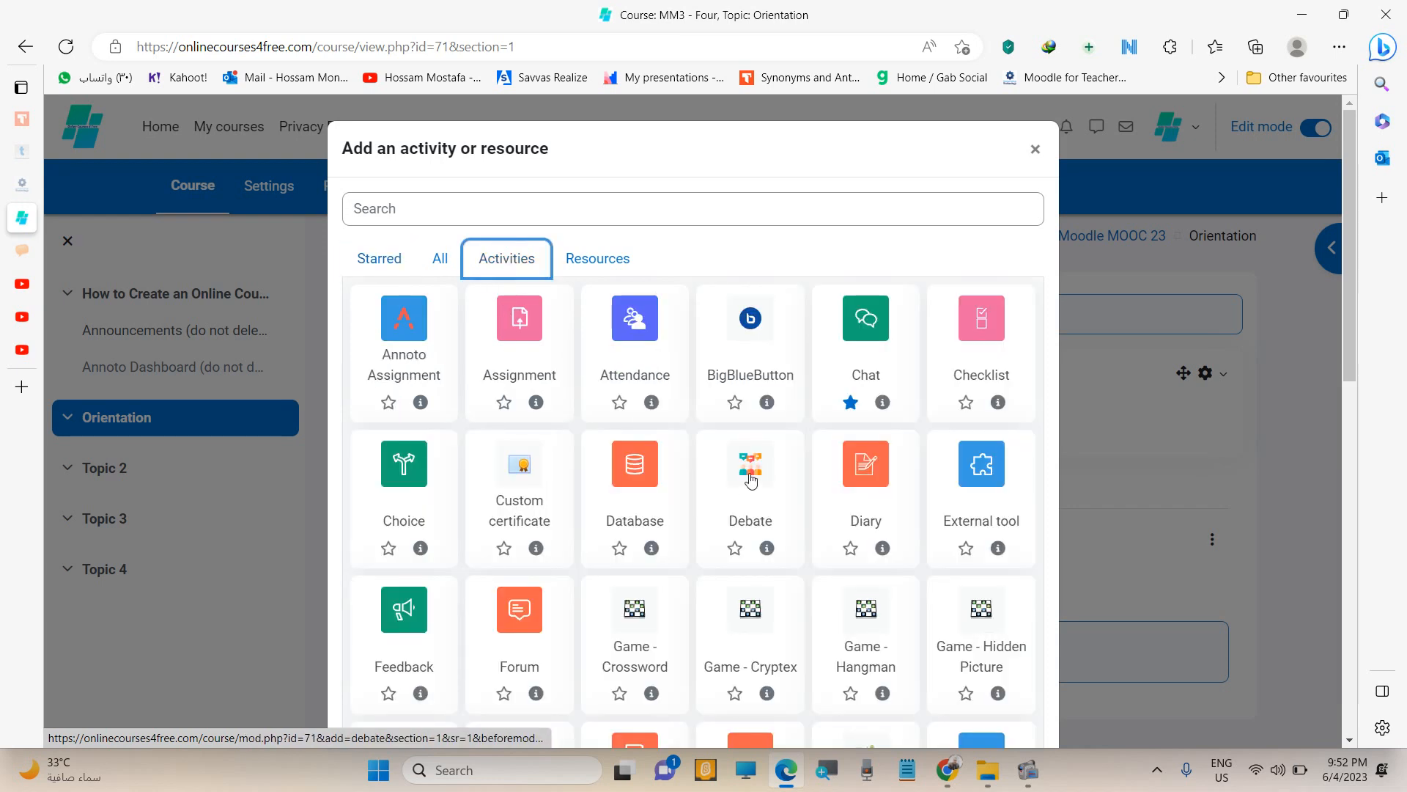
pyautogui.click(517, 613)
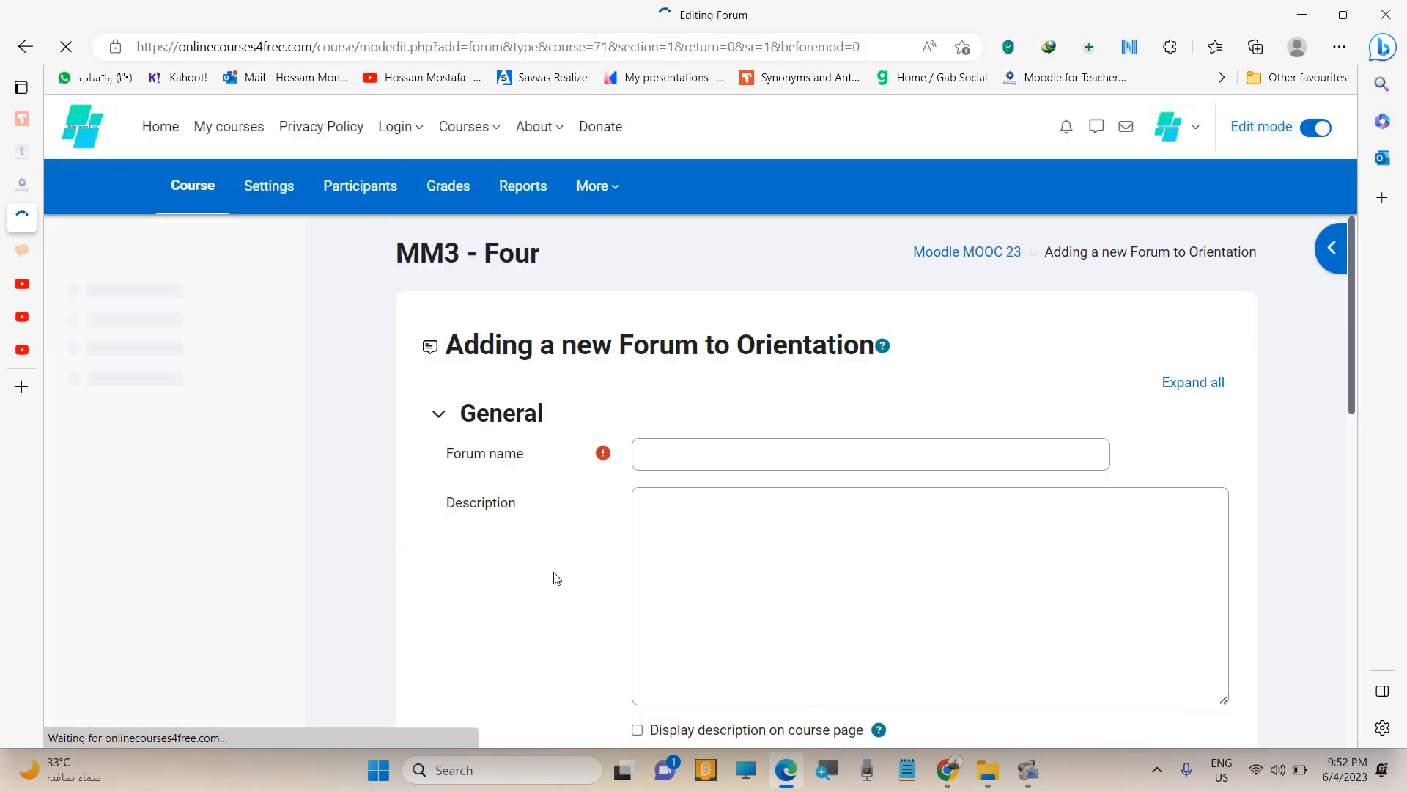
pyautogui.click(677, 453)
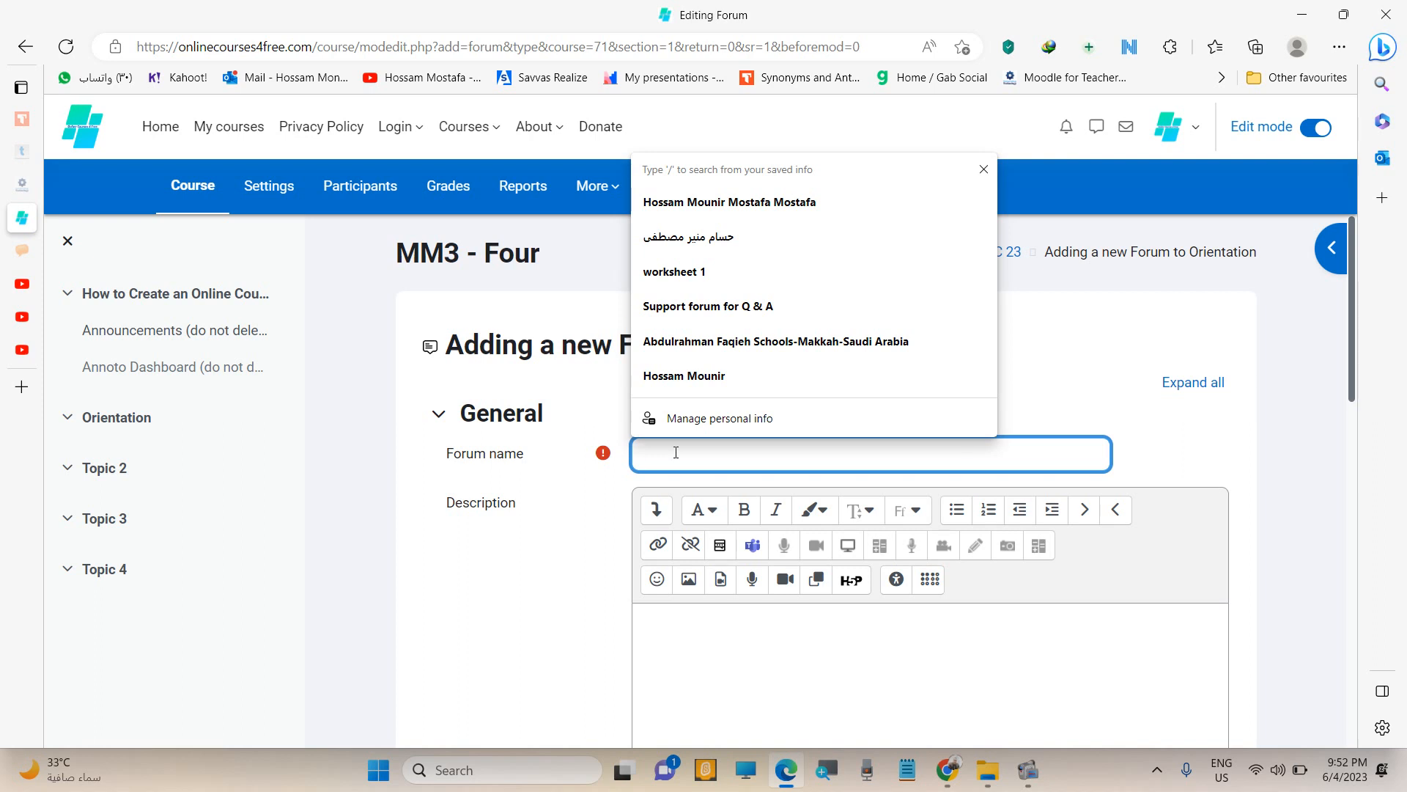
pyautogui.write('Suppo')
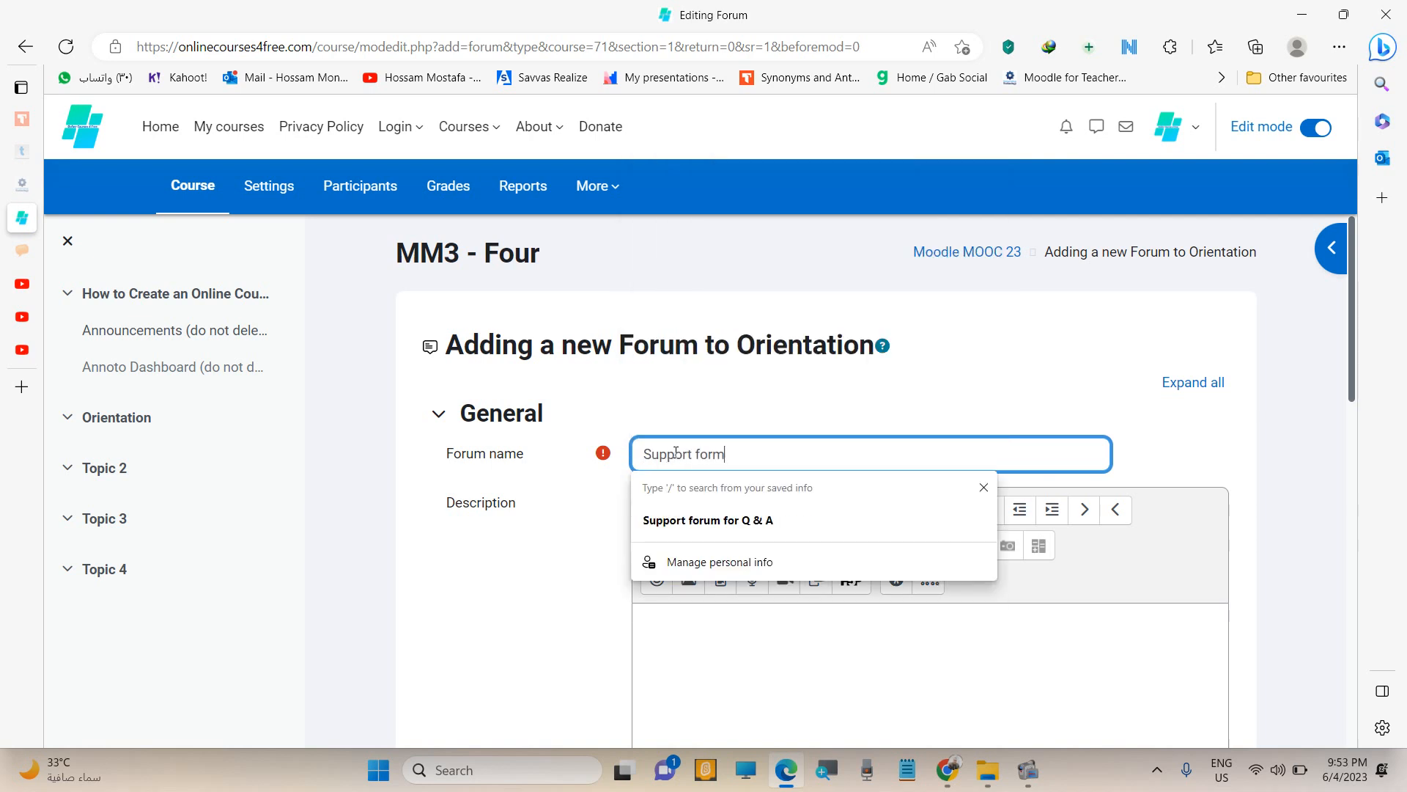
pyautogui.write('rt form')
pyautogui.click(755, 638)
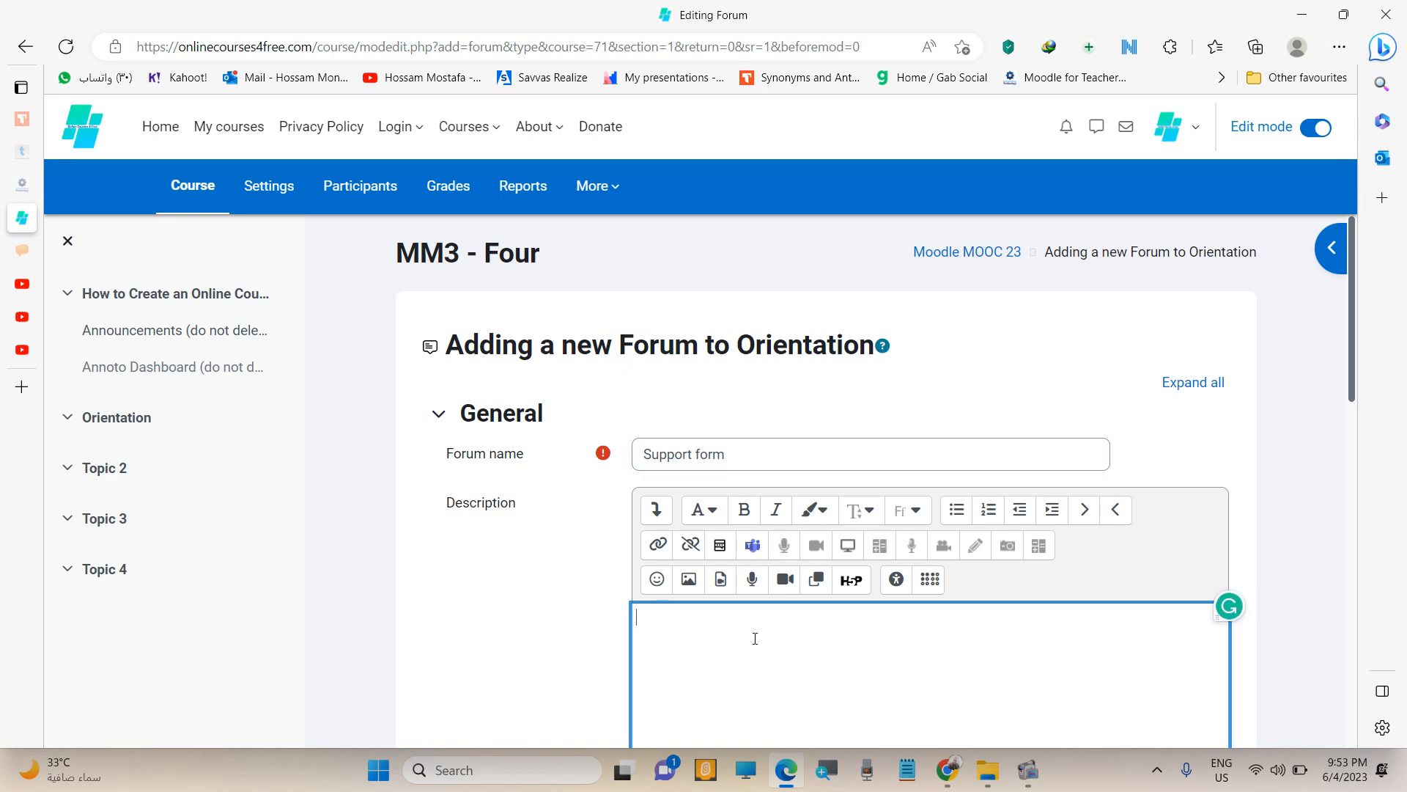
# Expand the forum's Availability settings and examine the due date and cut-off date options.
pyautogui.scroll(-1, 765, 611)
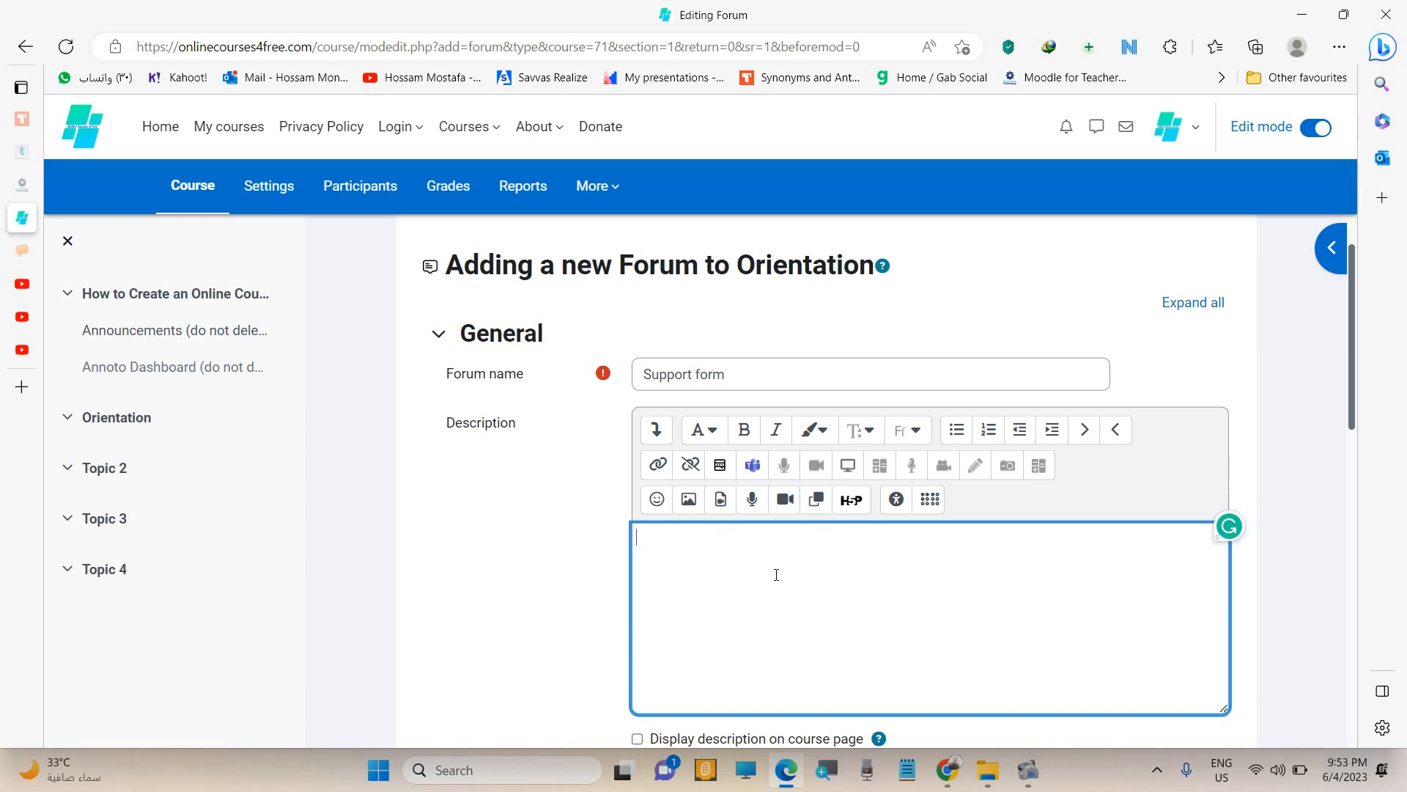
pyautogui.scroll(-4, 776, 575)
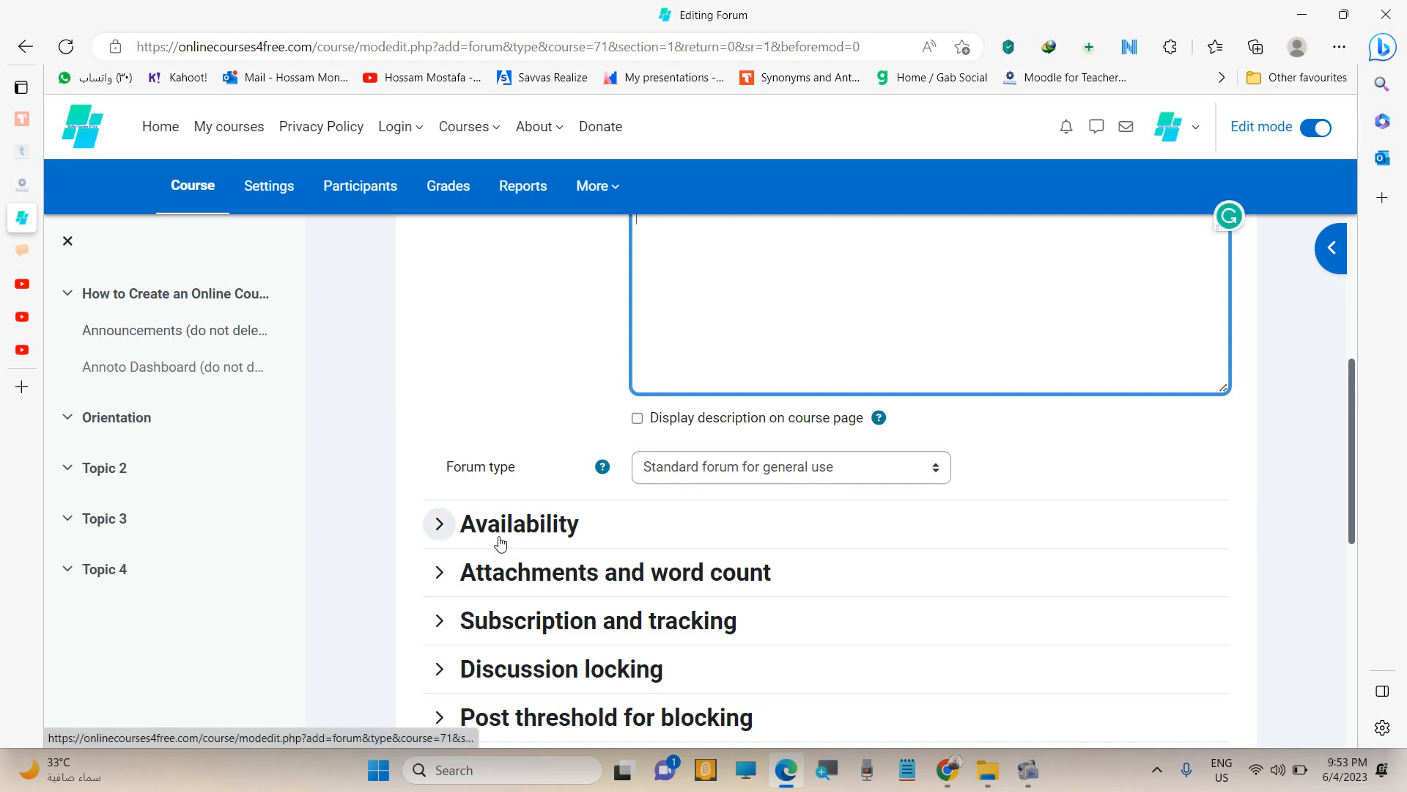
pyautogui.click(441, 533)
pyautogui.scroll(-1, 469, 529)
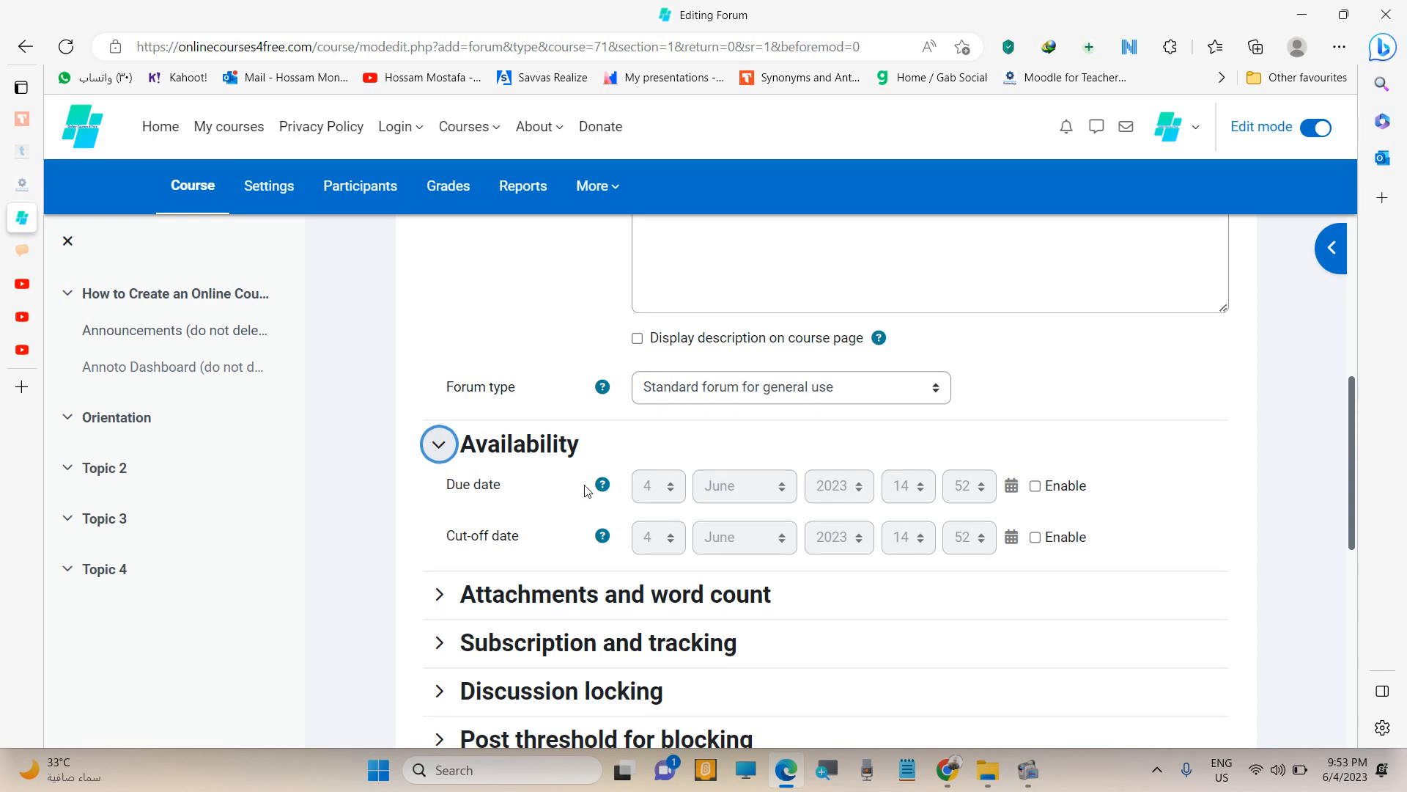
pyautogui.scroll(5, 587, 491)
pyautogui.scroll(-8, 573, 492)
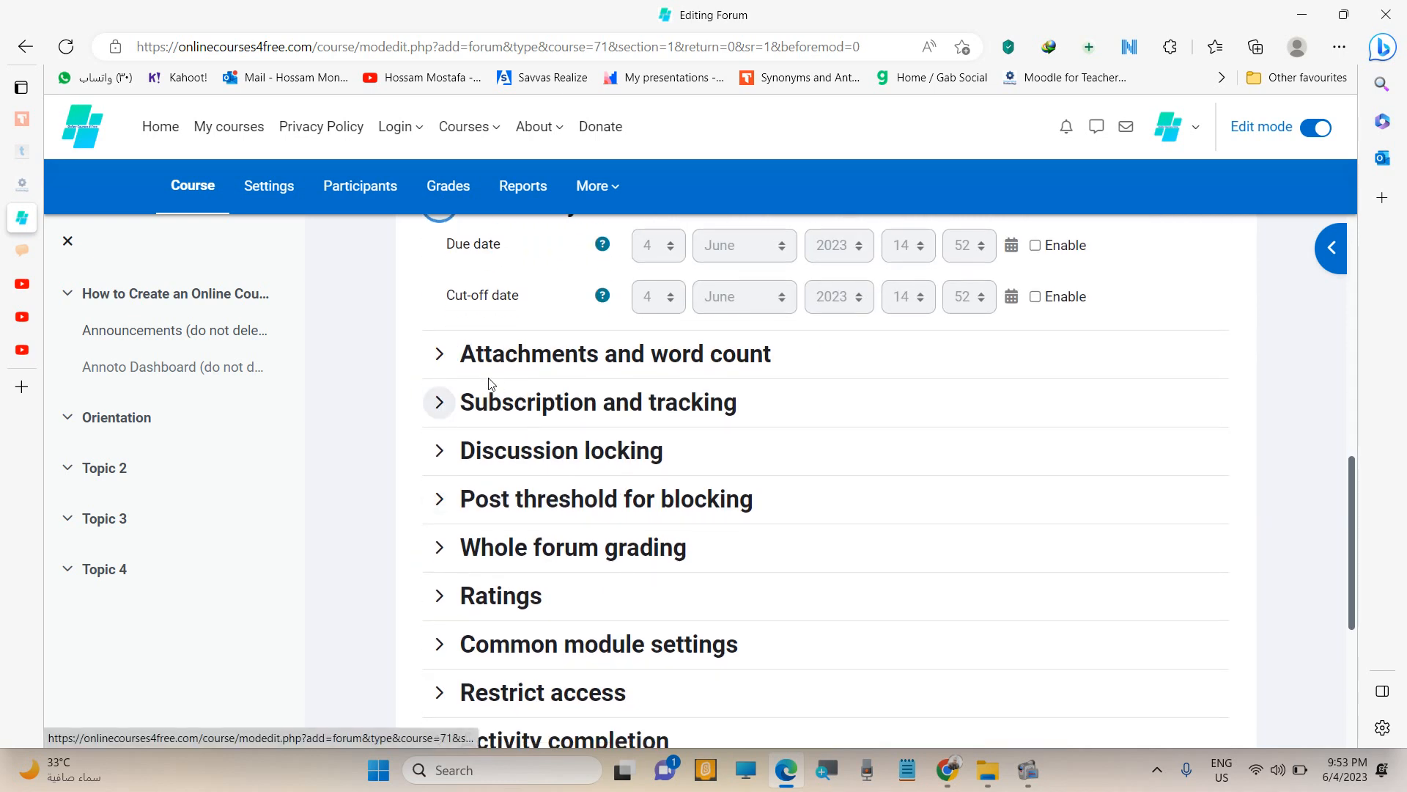
# Set the forum's maximum attachment size to "Uploads are not allowed" and the maximum number of attachments to 2.
pyautogui.click(443, 359)
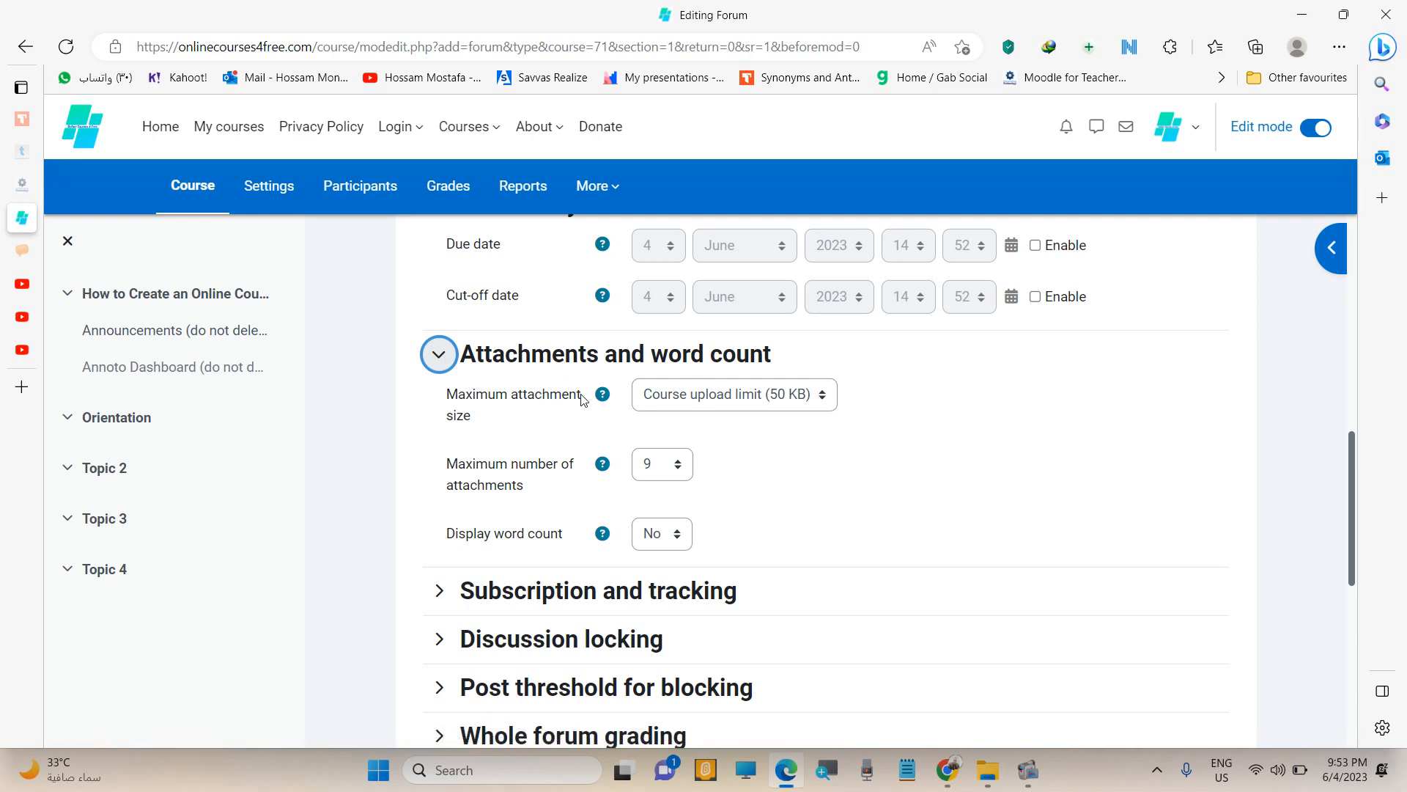
pyautogui.click(822, 402)
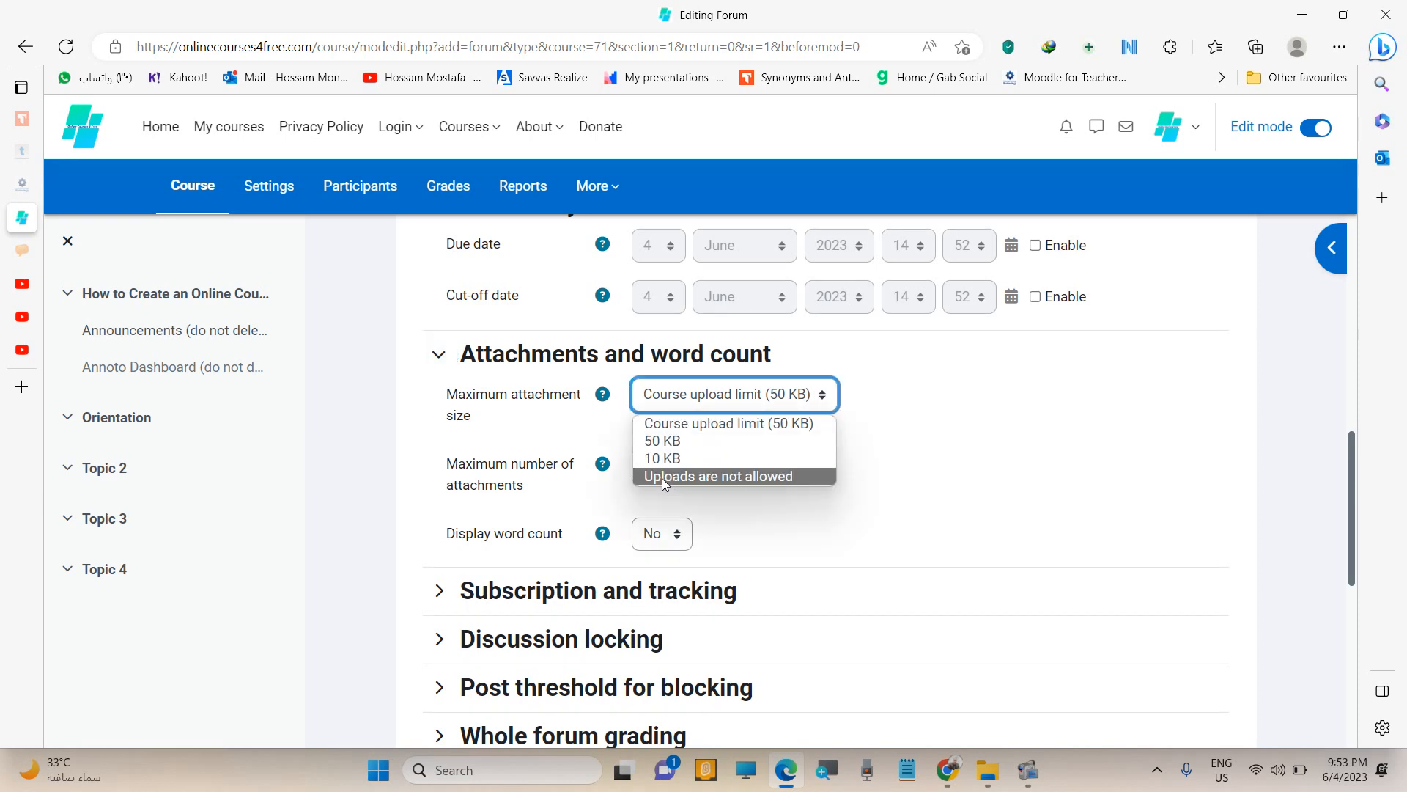
pyautogui.click(734, 478)
pyautogui.scroll(-1, 763, 475)
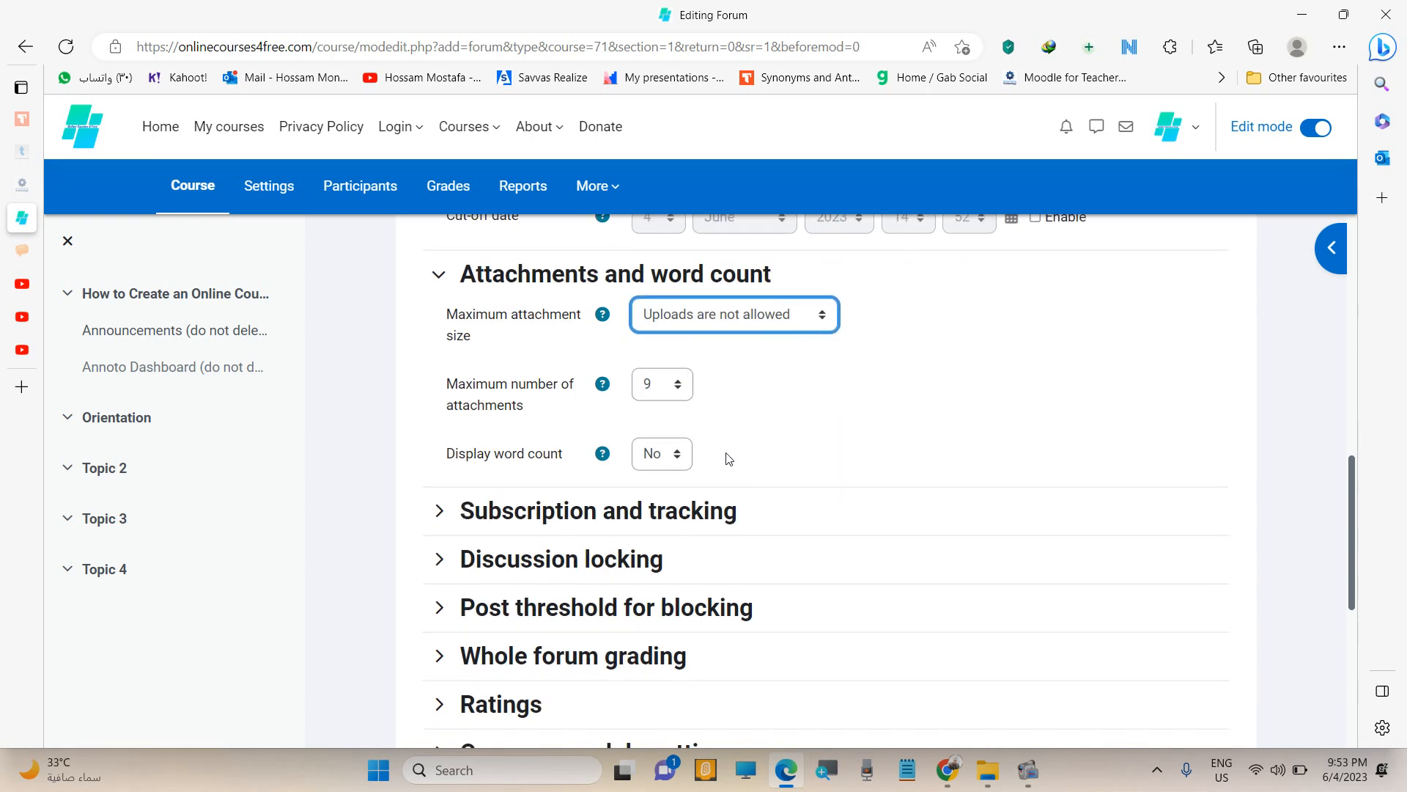
pyautogui.click(663, 381)
pyautogui.click(665, 387)
pyautogui.click(665, 387)
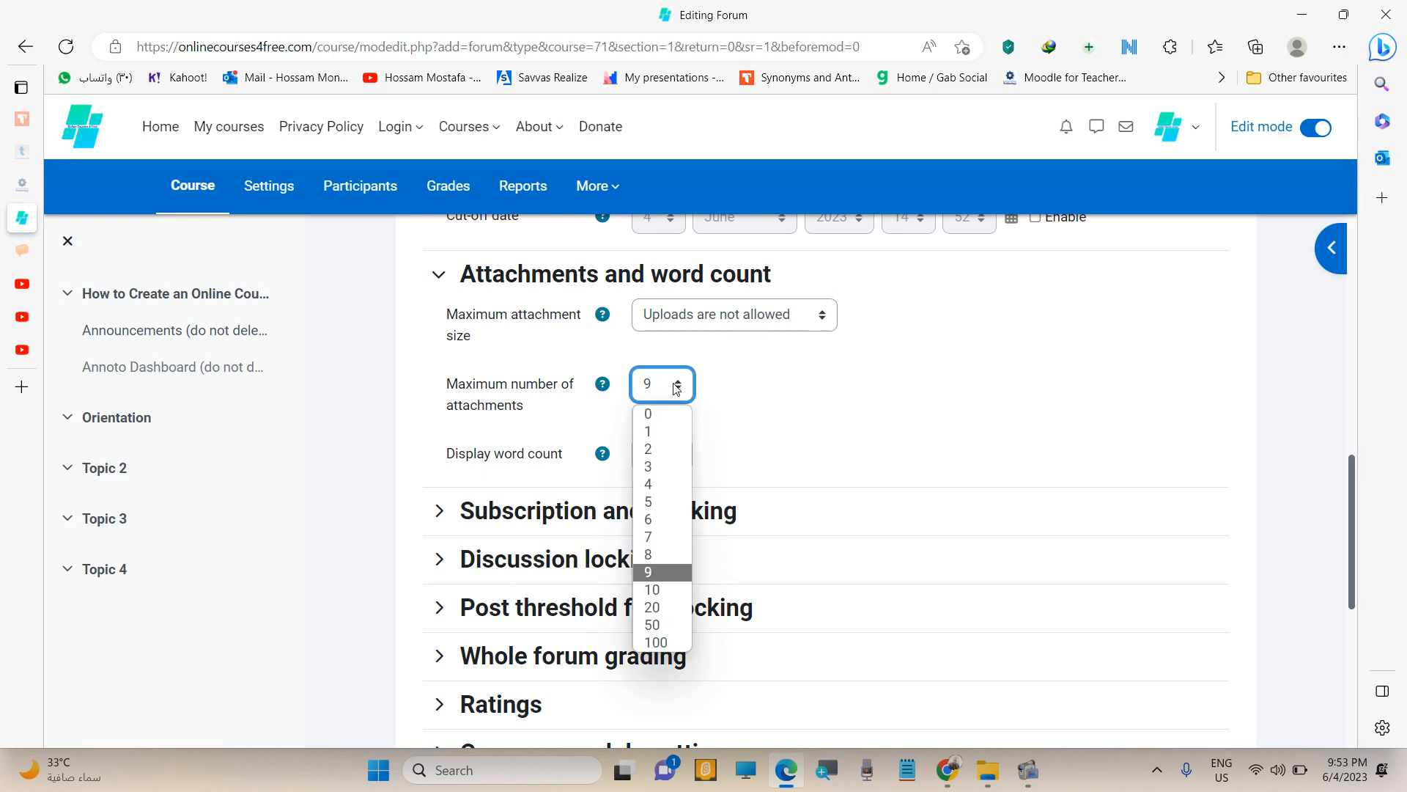
pyautogui.click(664, 449)
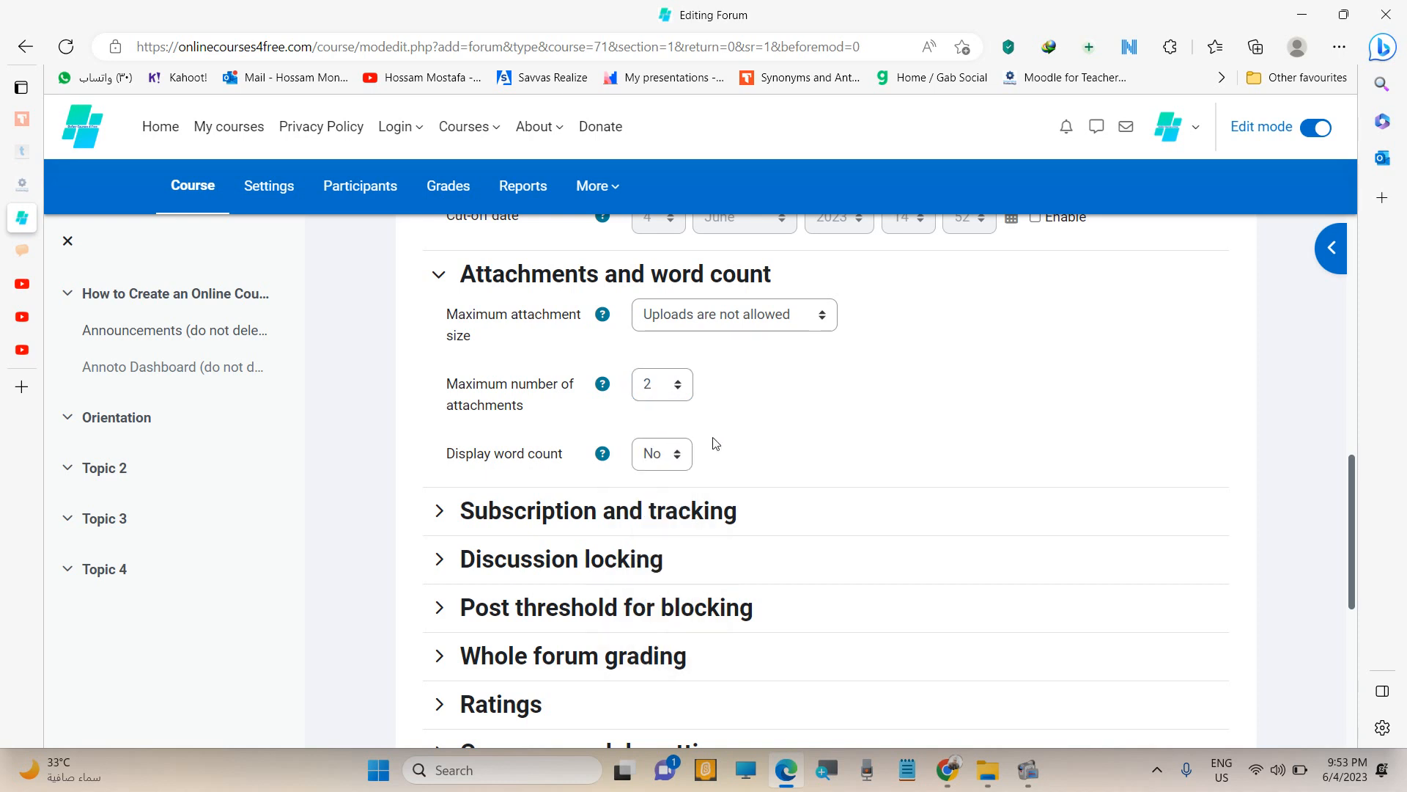
# Expand the Subscription and tracking settings and examine the subscription mode and read tracking options.
pyautogui.scroll(-1, 716, 449)
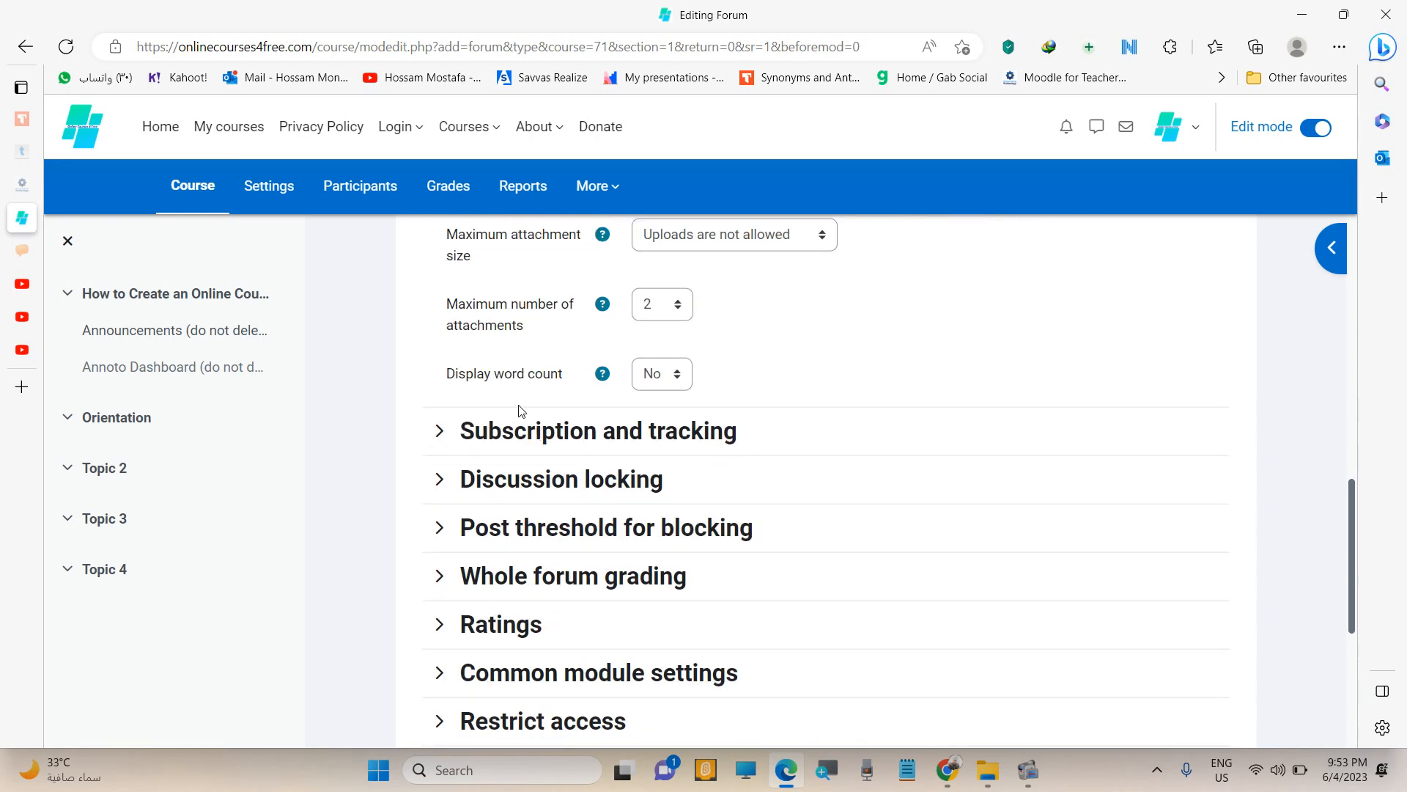
pyautogui.scroll(-1, 586, 453)
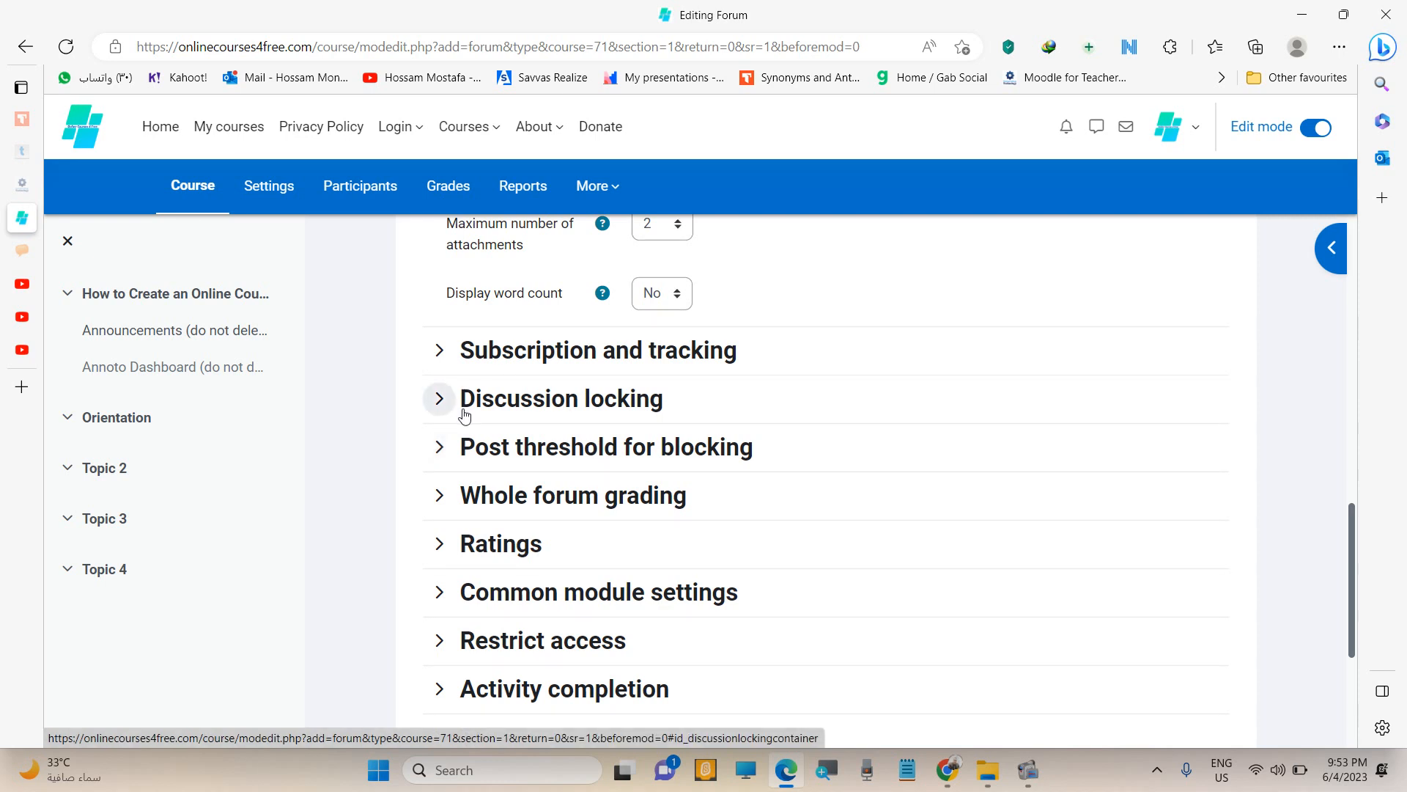
pyautogui.scroll(-1, 437, 400)
pyautogui.click(440, 272)
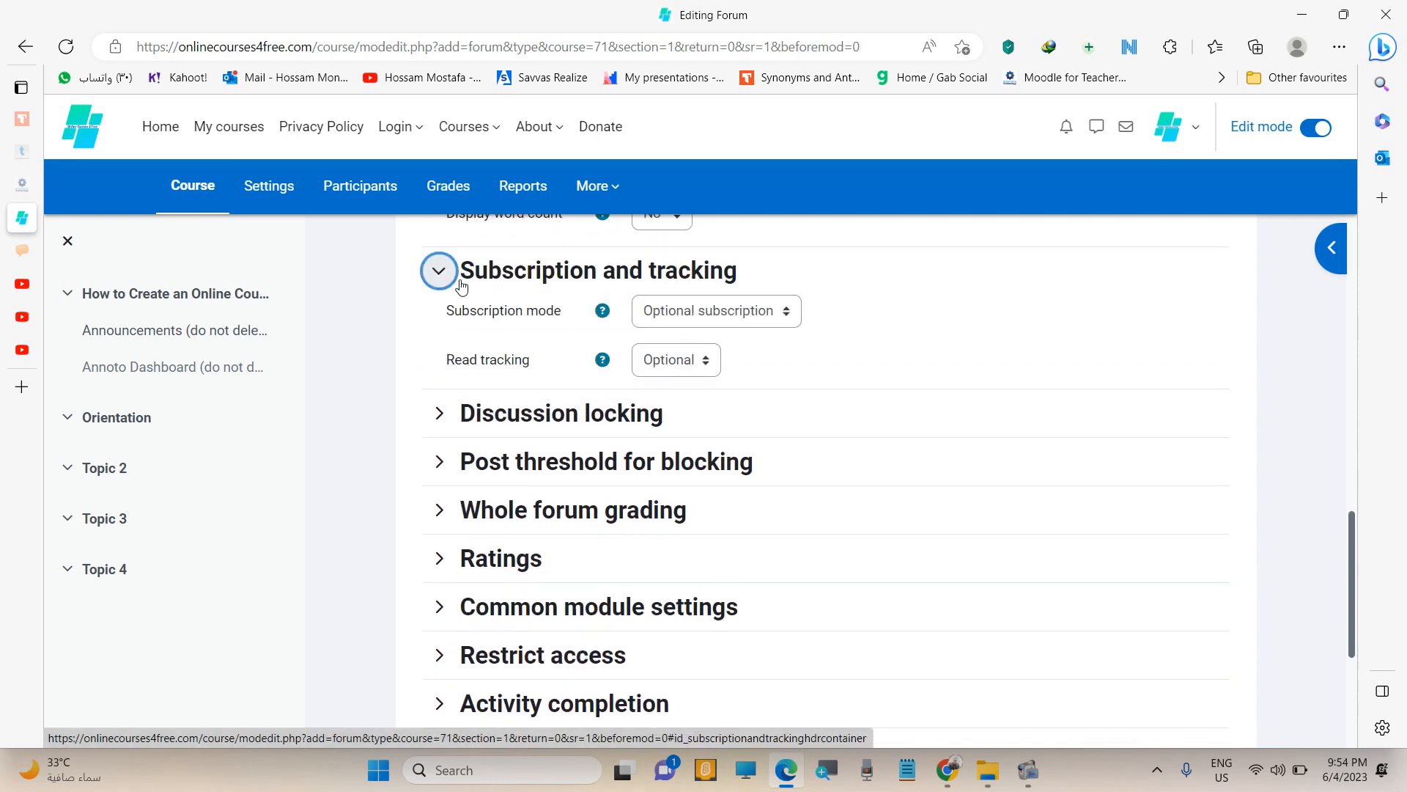
pyautogui.scroll(-1, 455, 433)
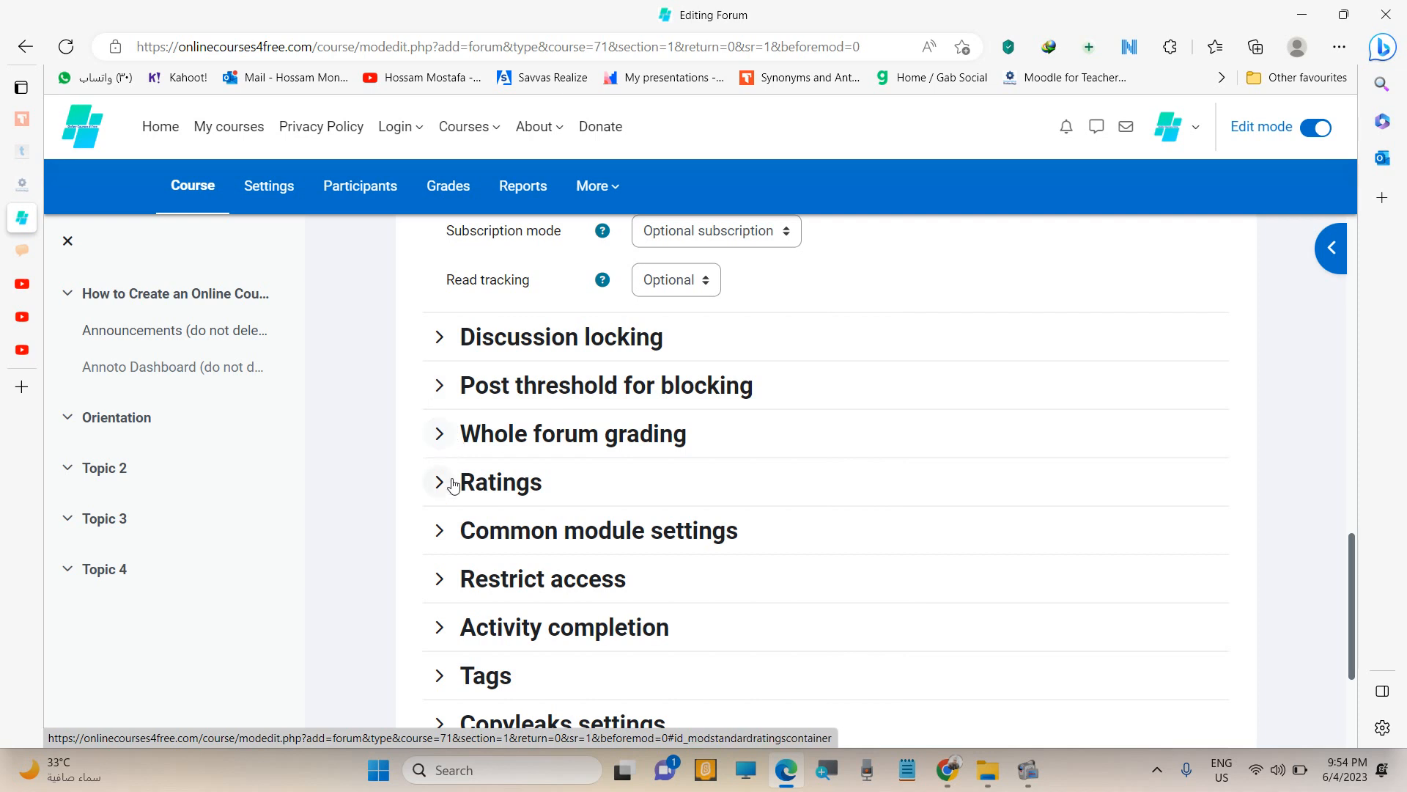
# Set the aggregate type for the forum's ratings to "Maximum rating" and check the scale type options.
pyautogui.scroll(-1, 442, 476)
pyautogui.scroll(-1, 447, 452)
pyautogui.click(439, 322)
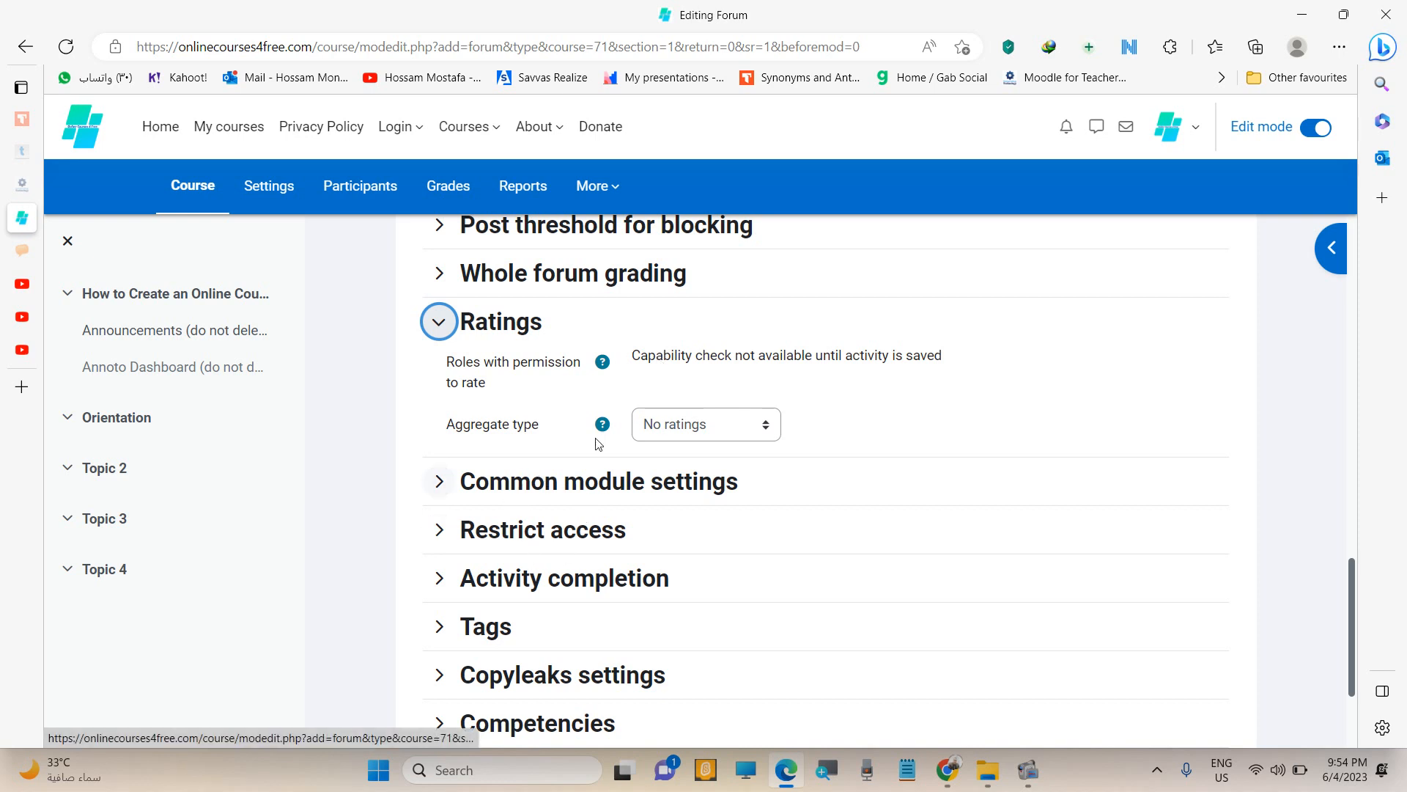
pyautogui.click(742, 431)
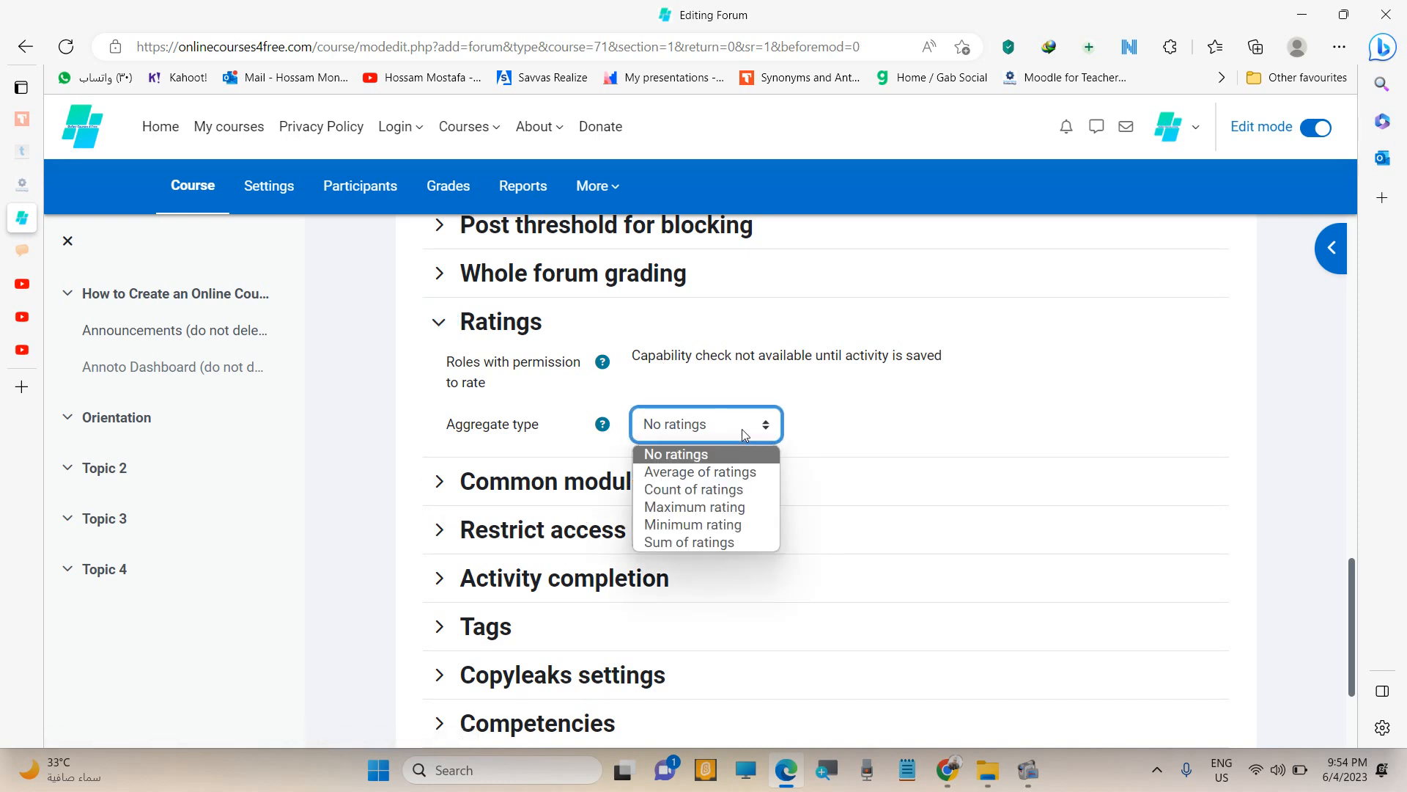
pyautogui.click(729, 508)
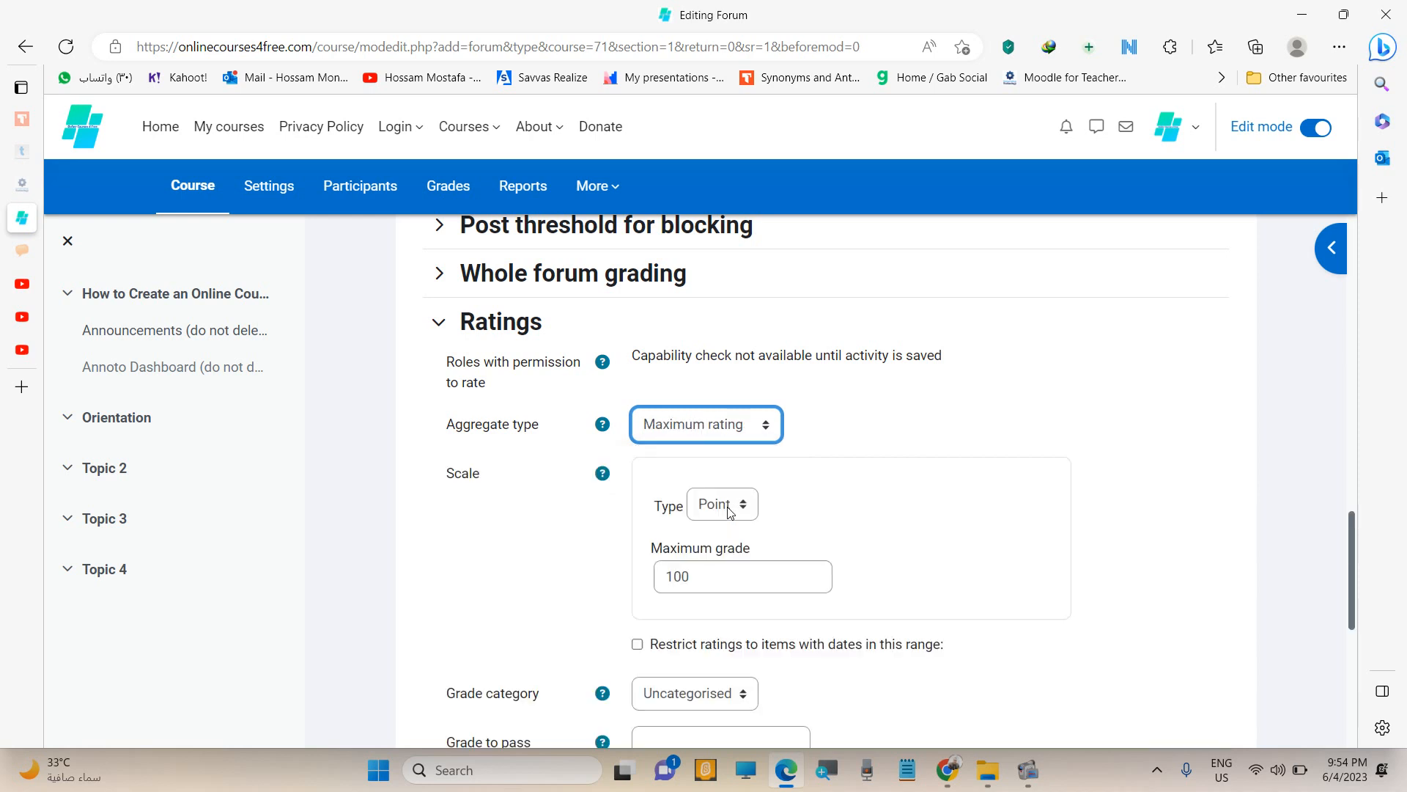
pyautogui.click(746, 508)
pyautogui.click(746, 508)
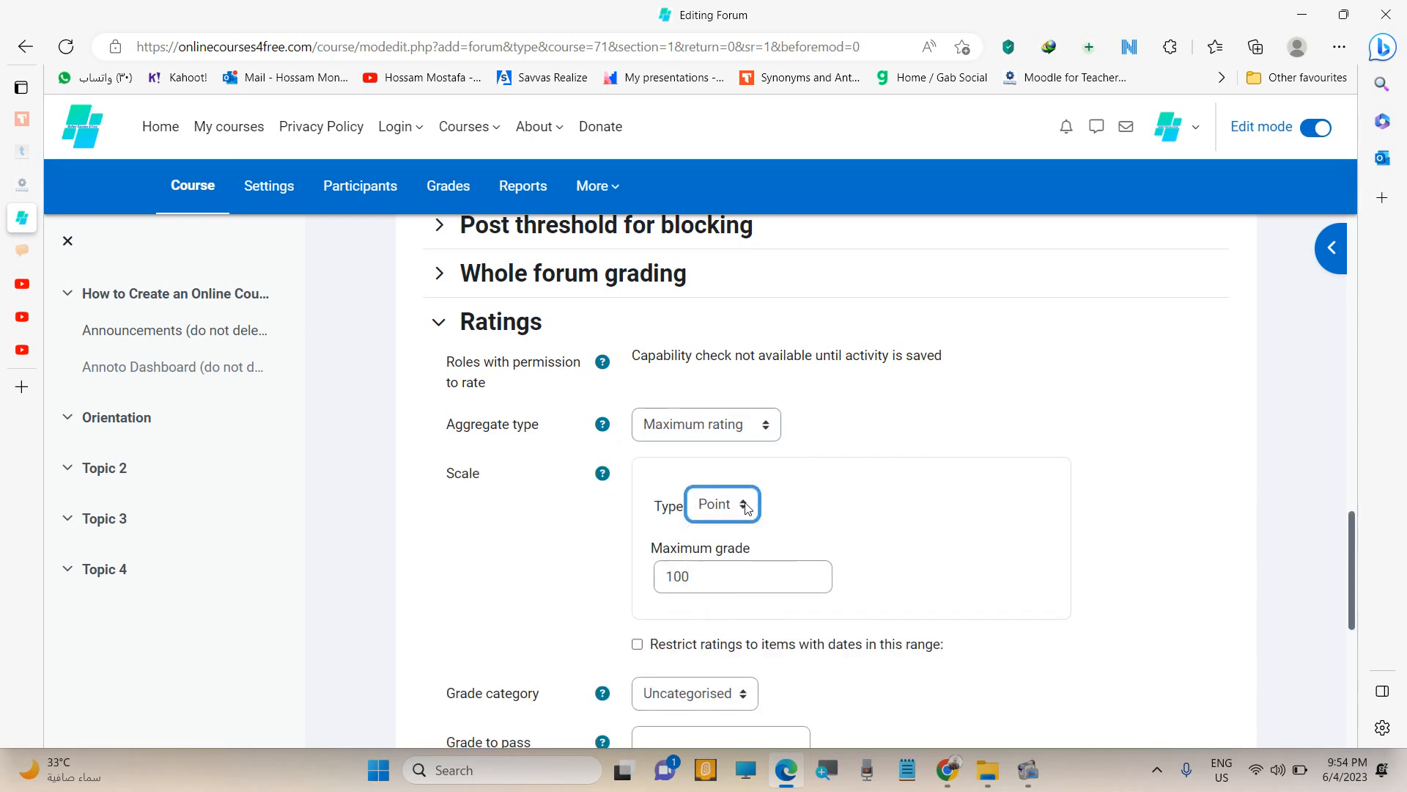
pyautogui.scroll(-2, 715, 575)
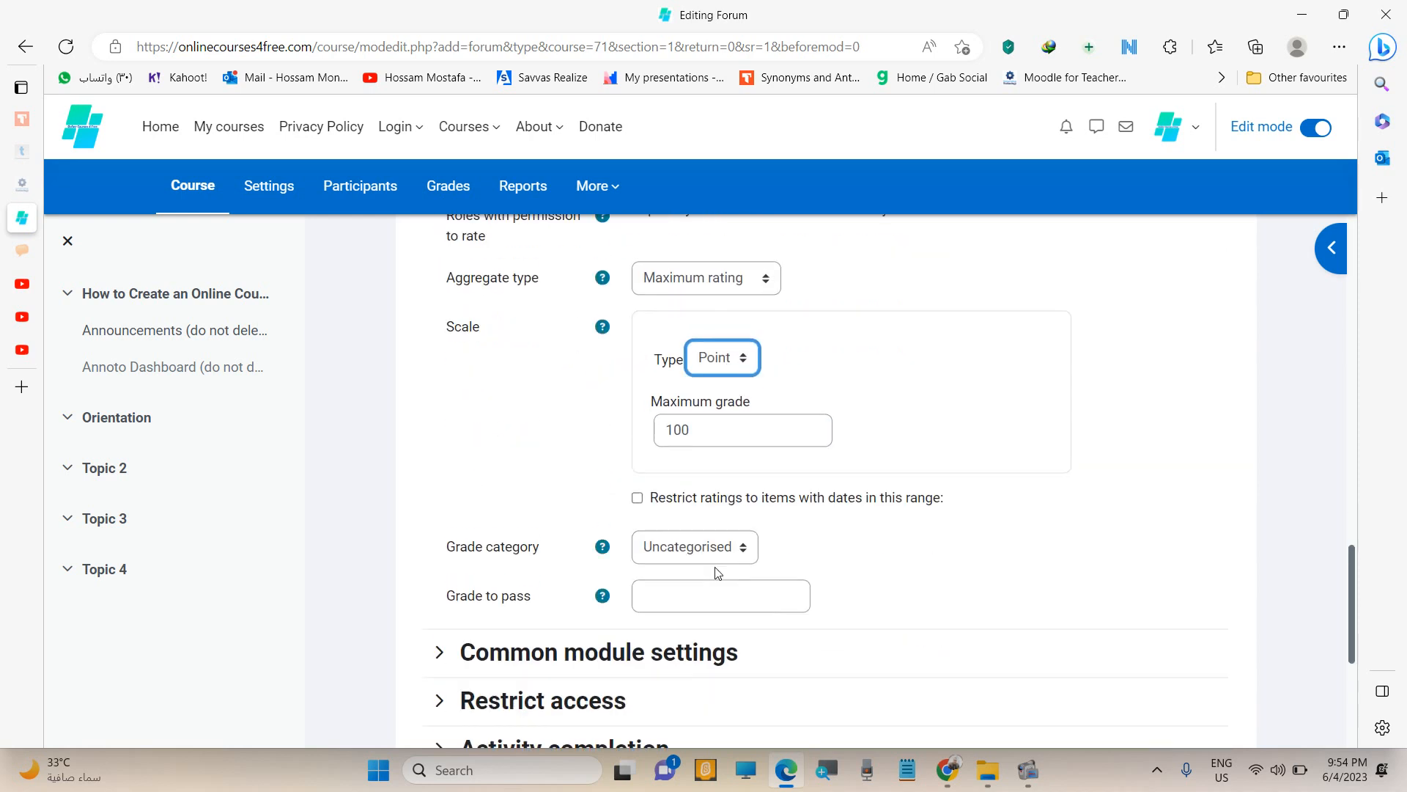
# Review the Common module settings and Competencies of the forum, and save and display it.
pyautogui.scroll(-3, 717, 566)
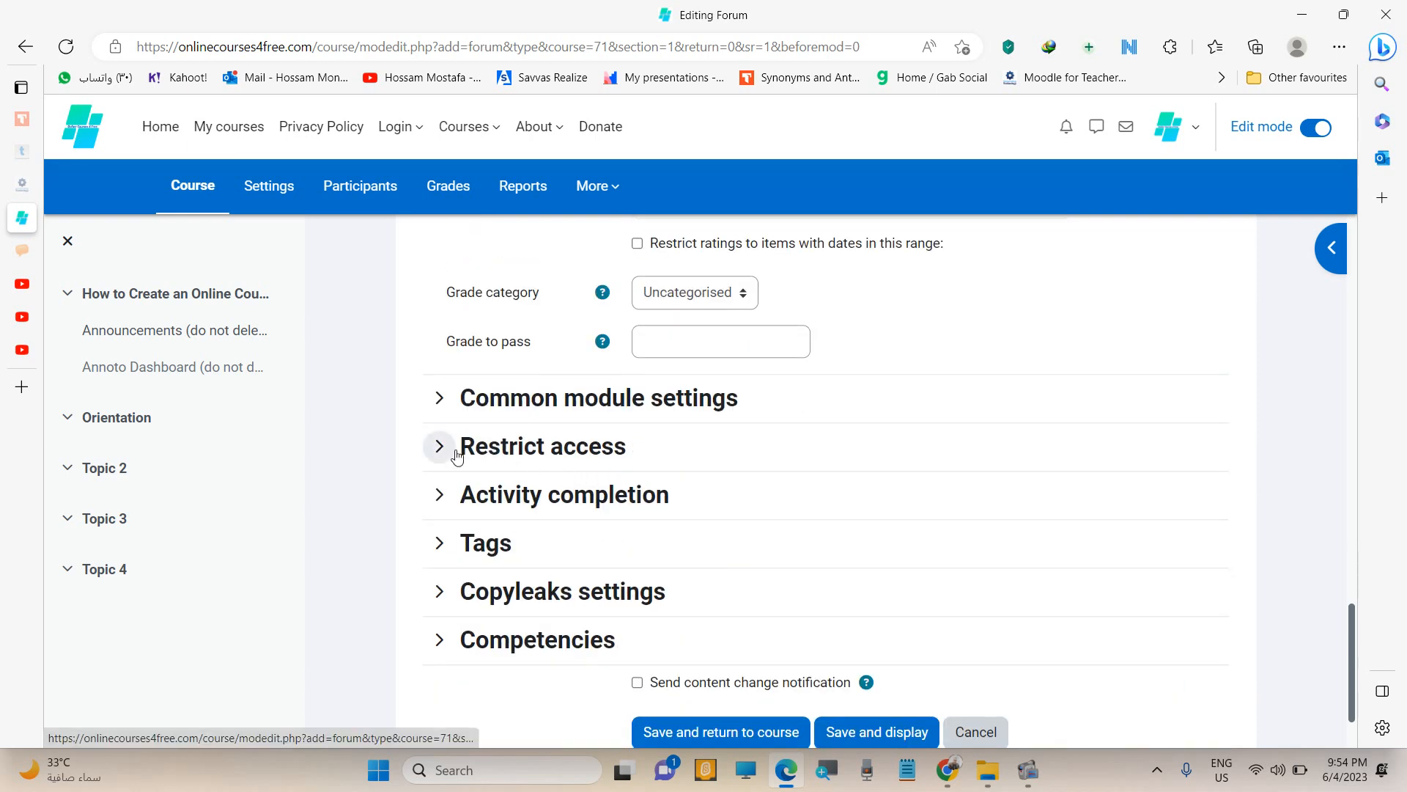
pyautogui.click(442, 400)
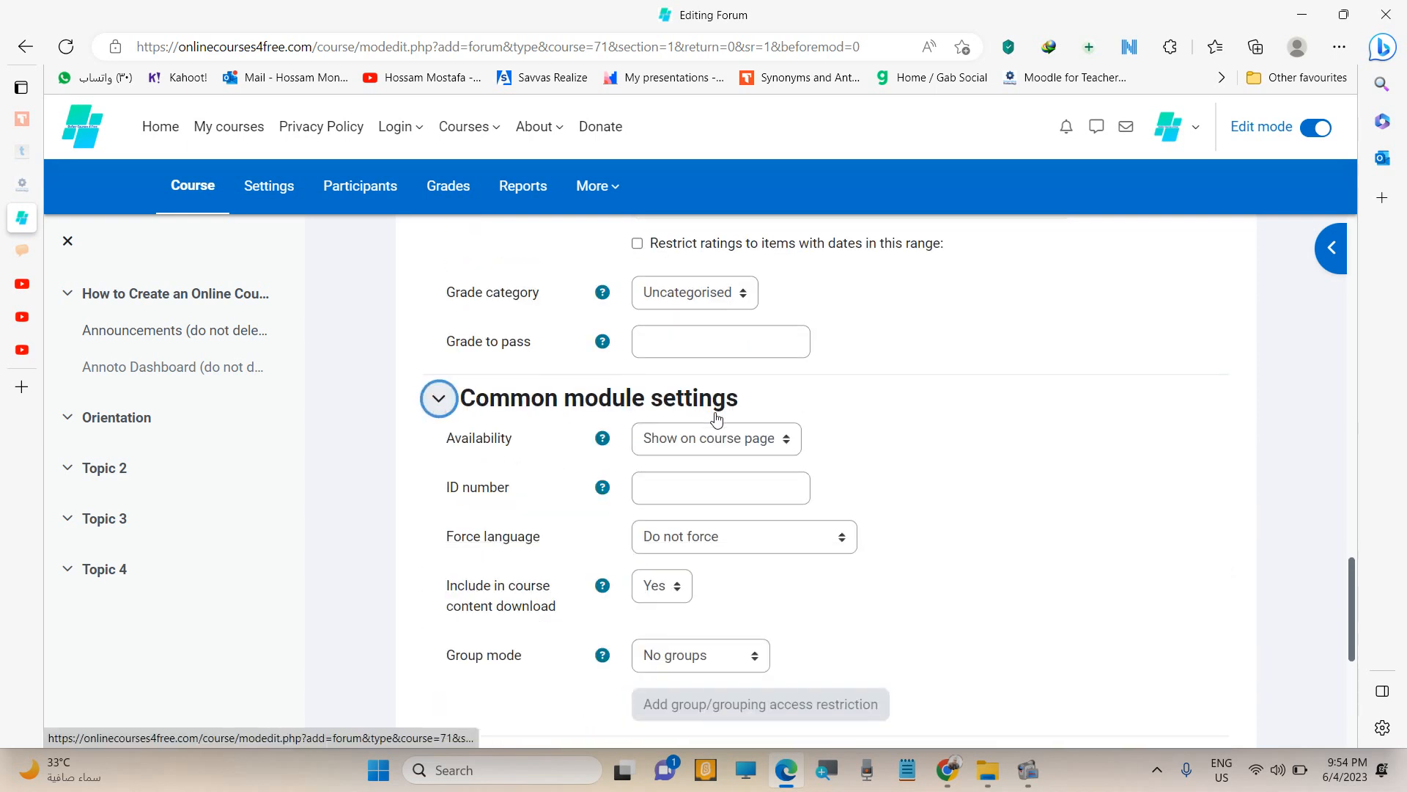
pyautogui.scroll(-3, 833, 424)
pyautogui.scroll(1, 837, 425)
pyautogui.scroll(-4, 838, 425)
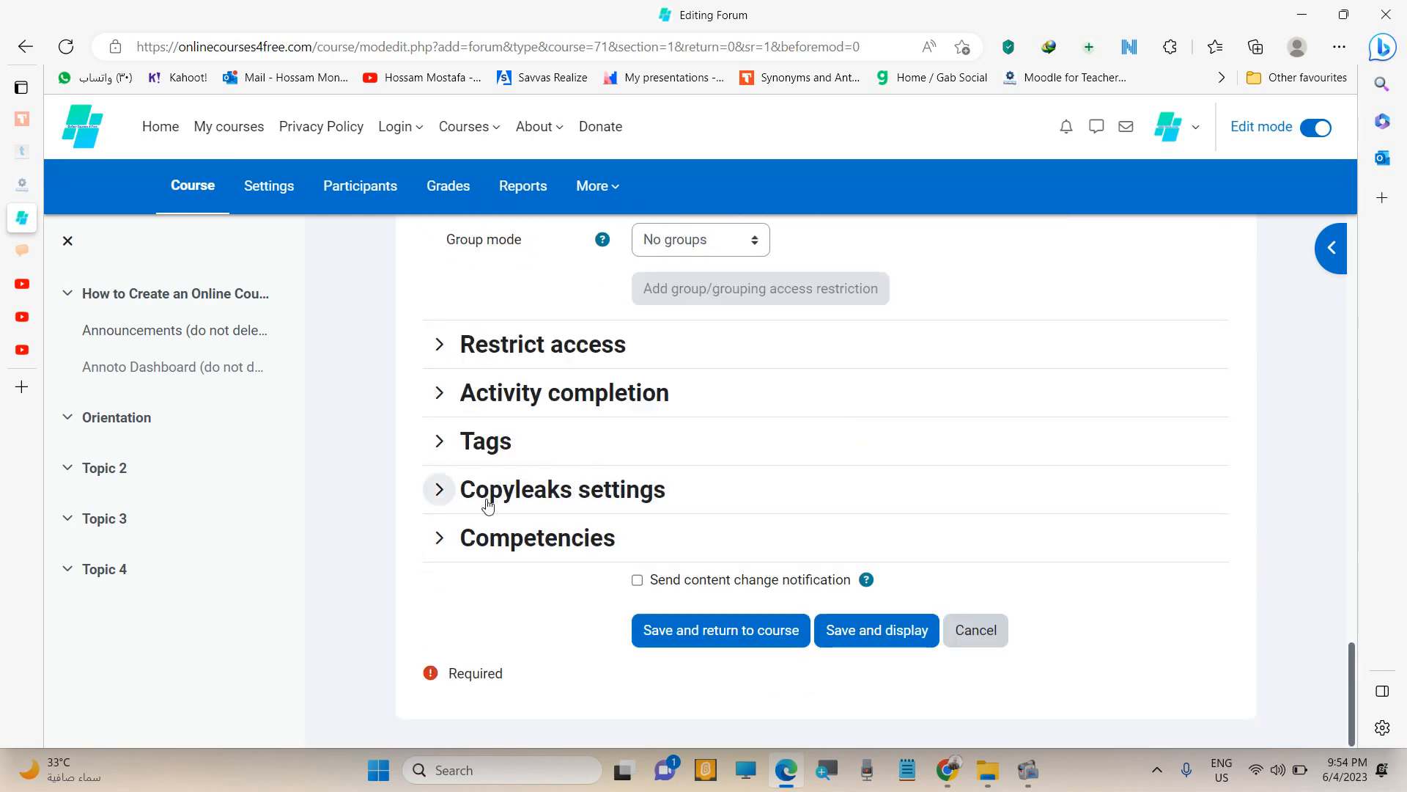
pyautogui.click(441, 541)
pyautogui.scroll(-2, 733, 565)
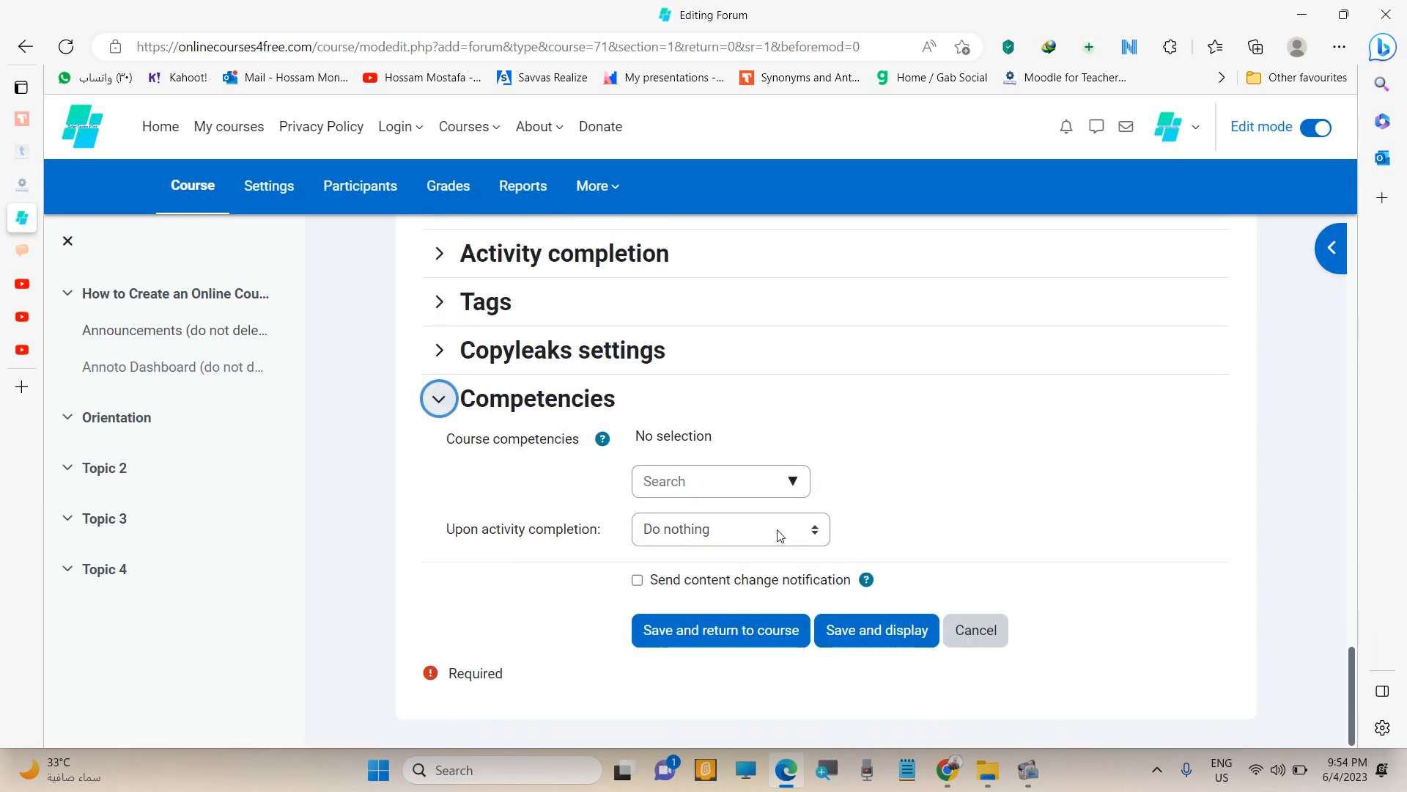
pyautogui.click(847, 638)
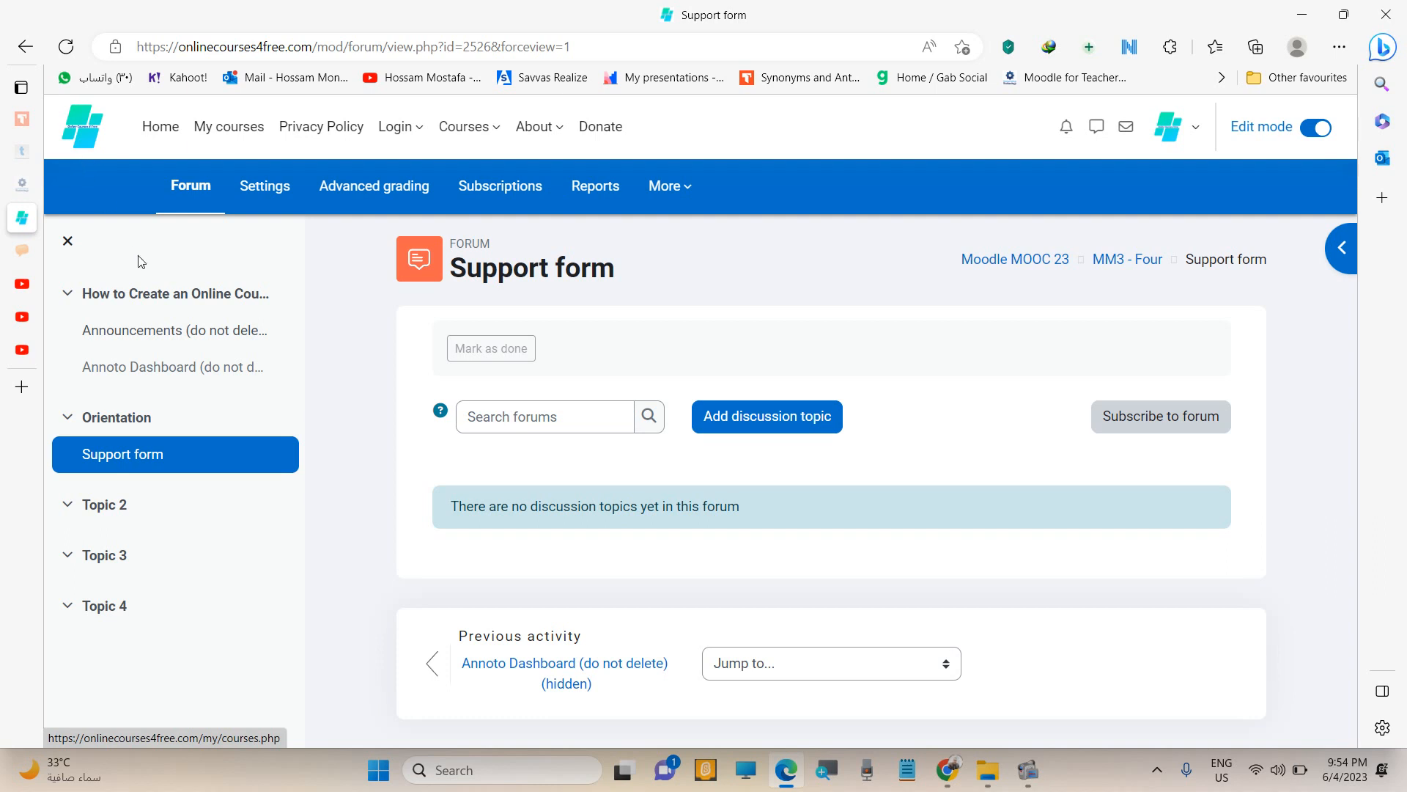
# Open Topic 2 for section editing and give it the custom section name "Task1".
pyautogui.click(157, 432)
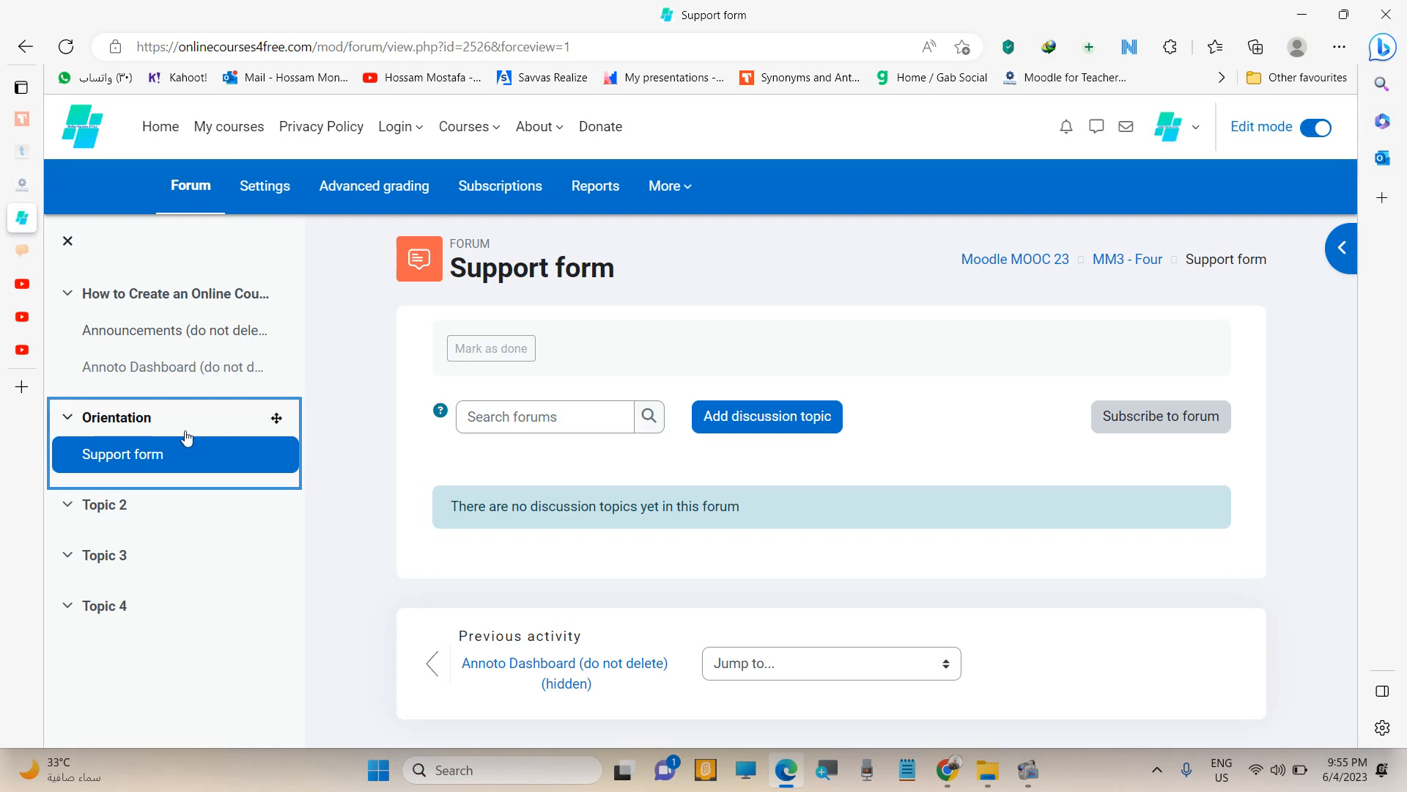
pyautogui.click(116, 502)
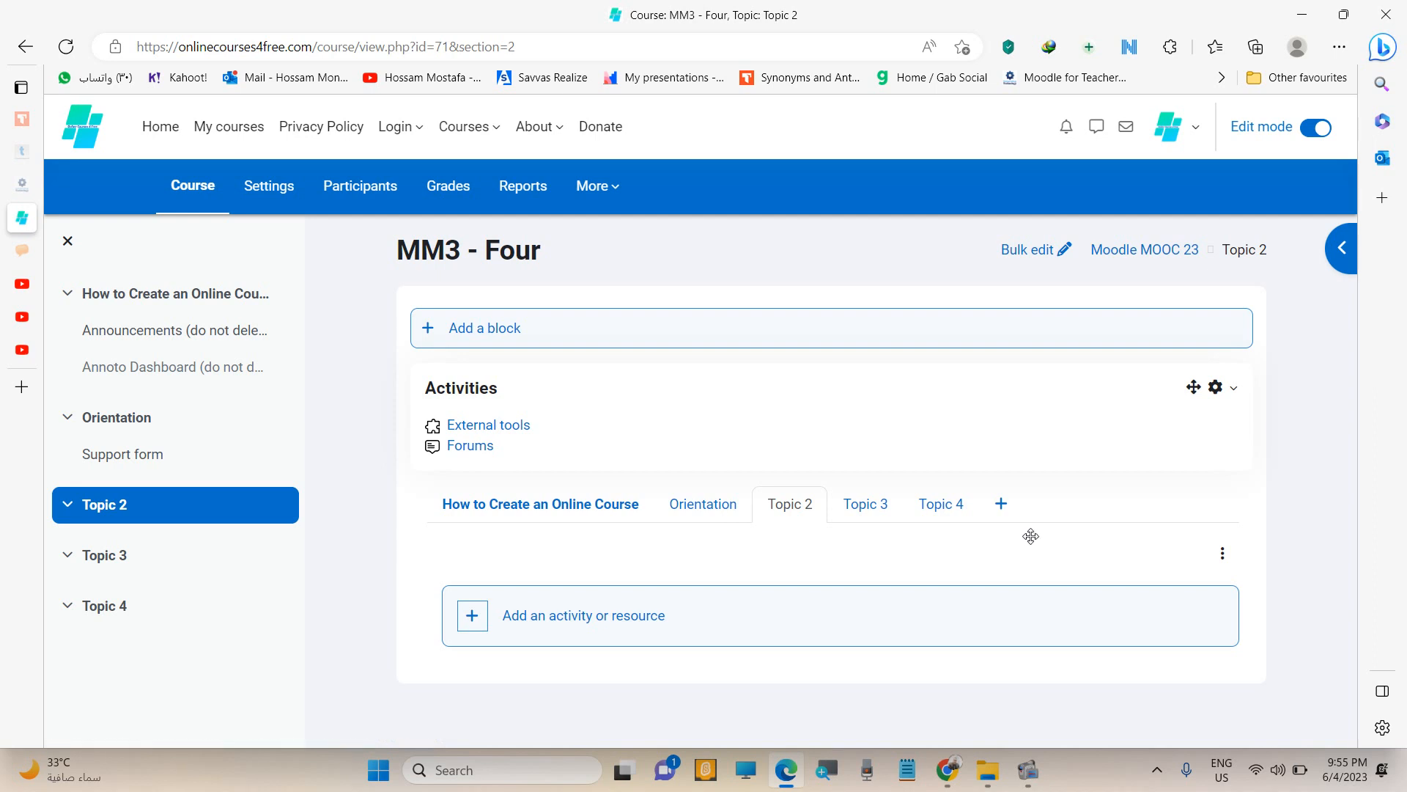
pyautogui.click(1219, 561)
pyautogui.click(1176, 591)
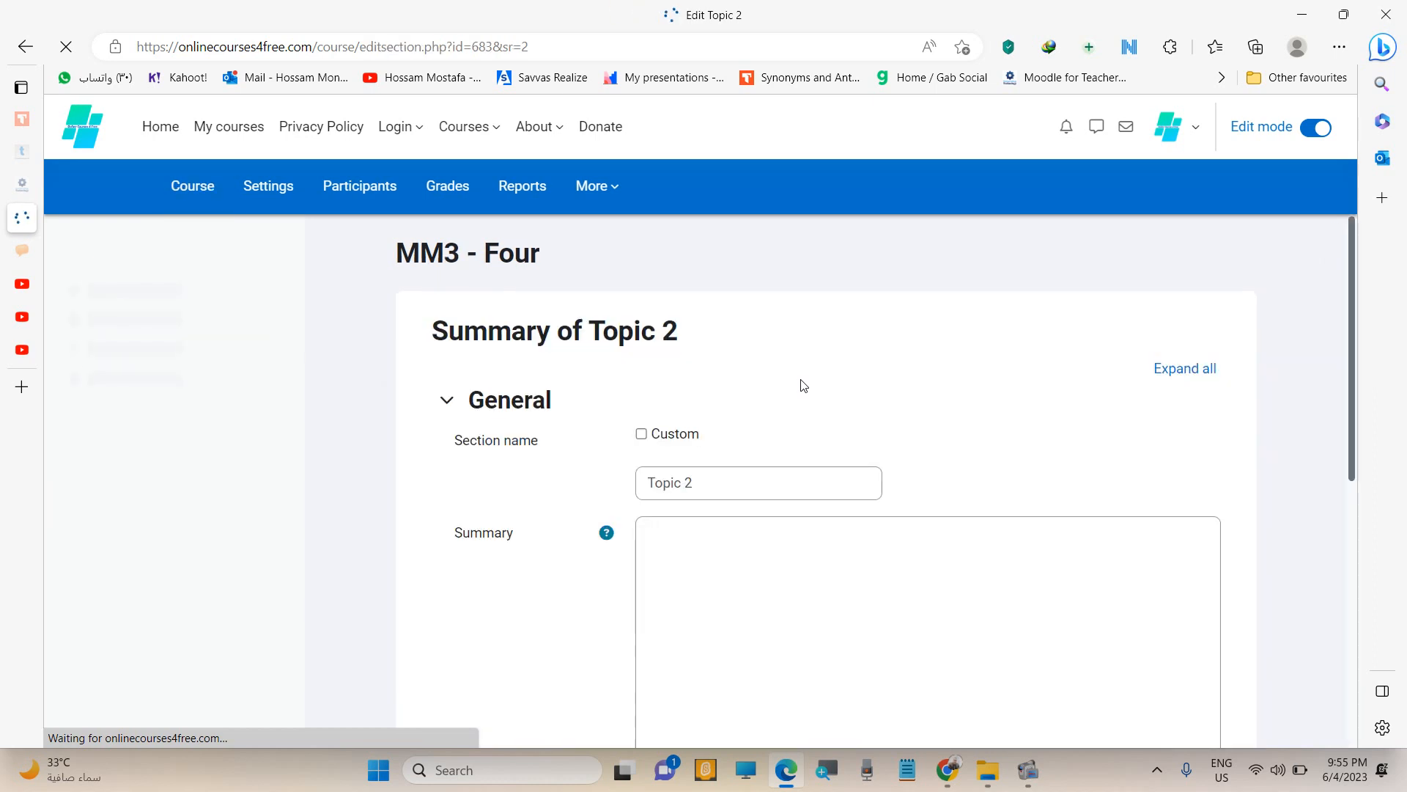
pyautogui.click(642, 434)
pyautogui.click(685, 481)
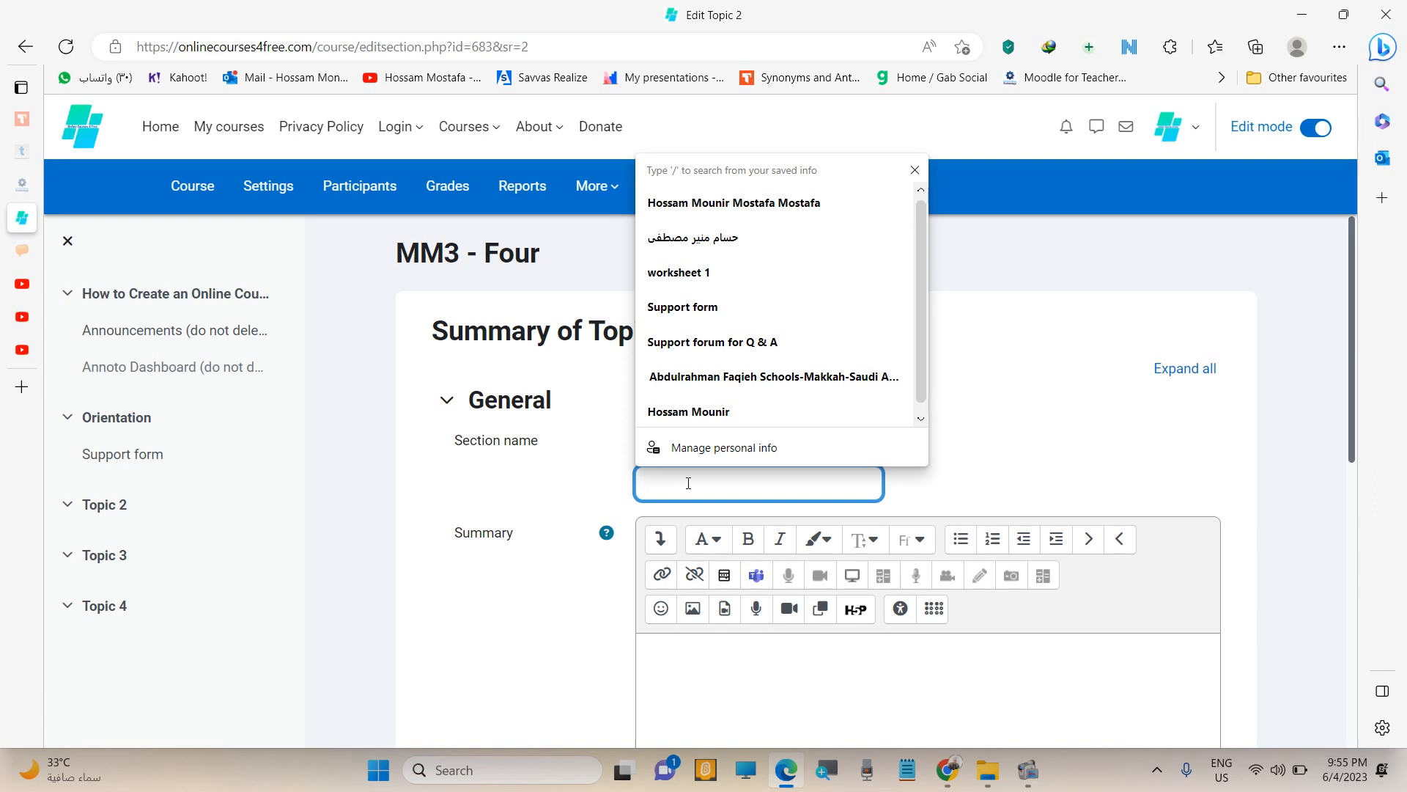
pyautogui.write('Task1')
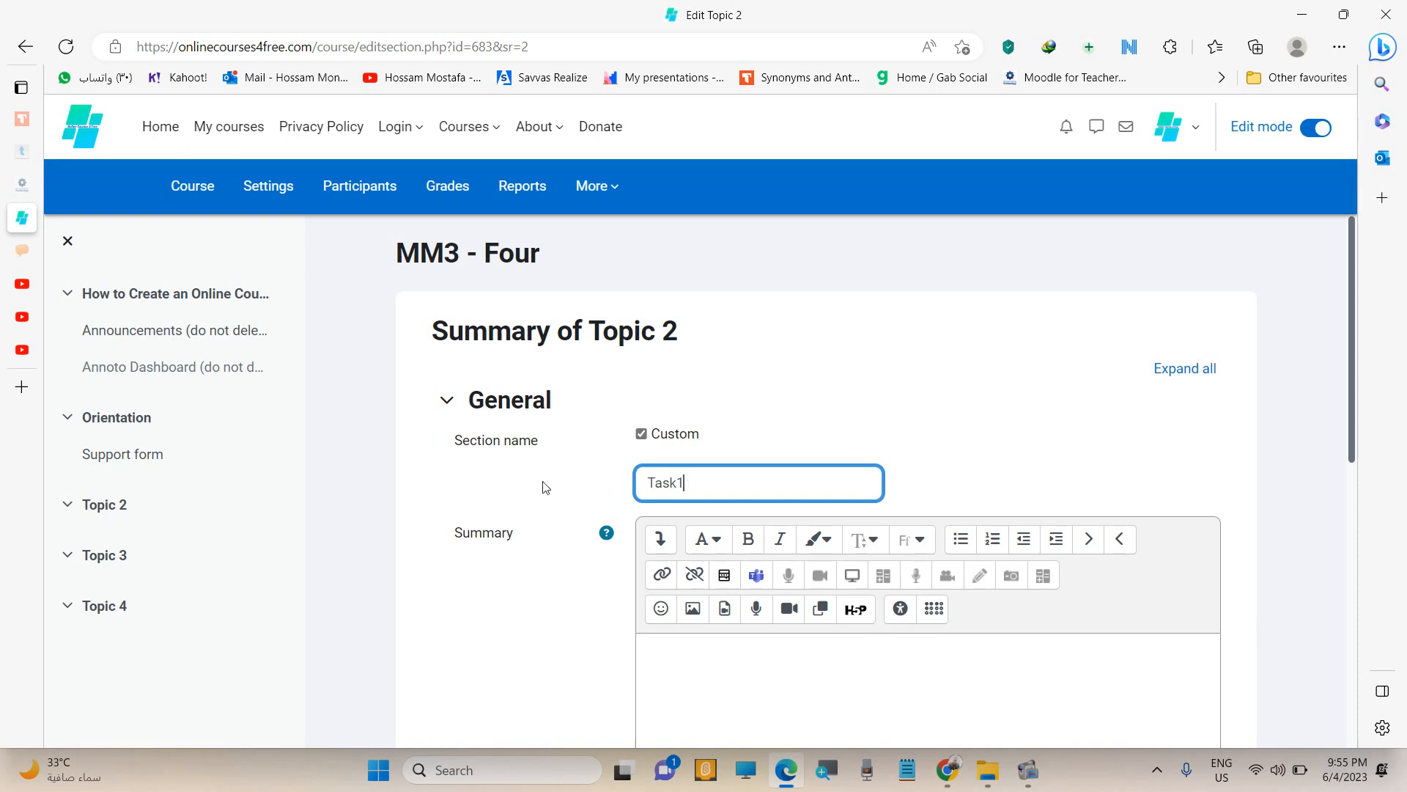
pyautogui.click(407, 500)
# Enter the section summary "Download the worksheet and make a summary of the first 2 paragraphs ..." and save the section changes.
pyautogui.scroll(-2, 757, 555)
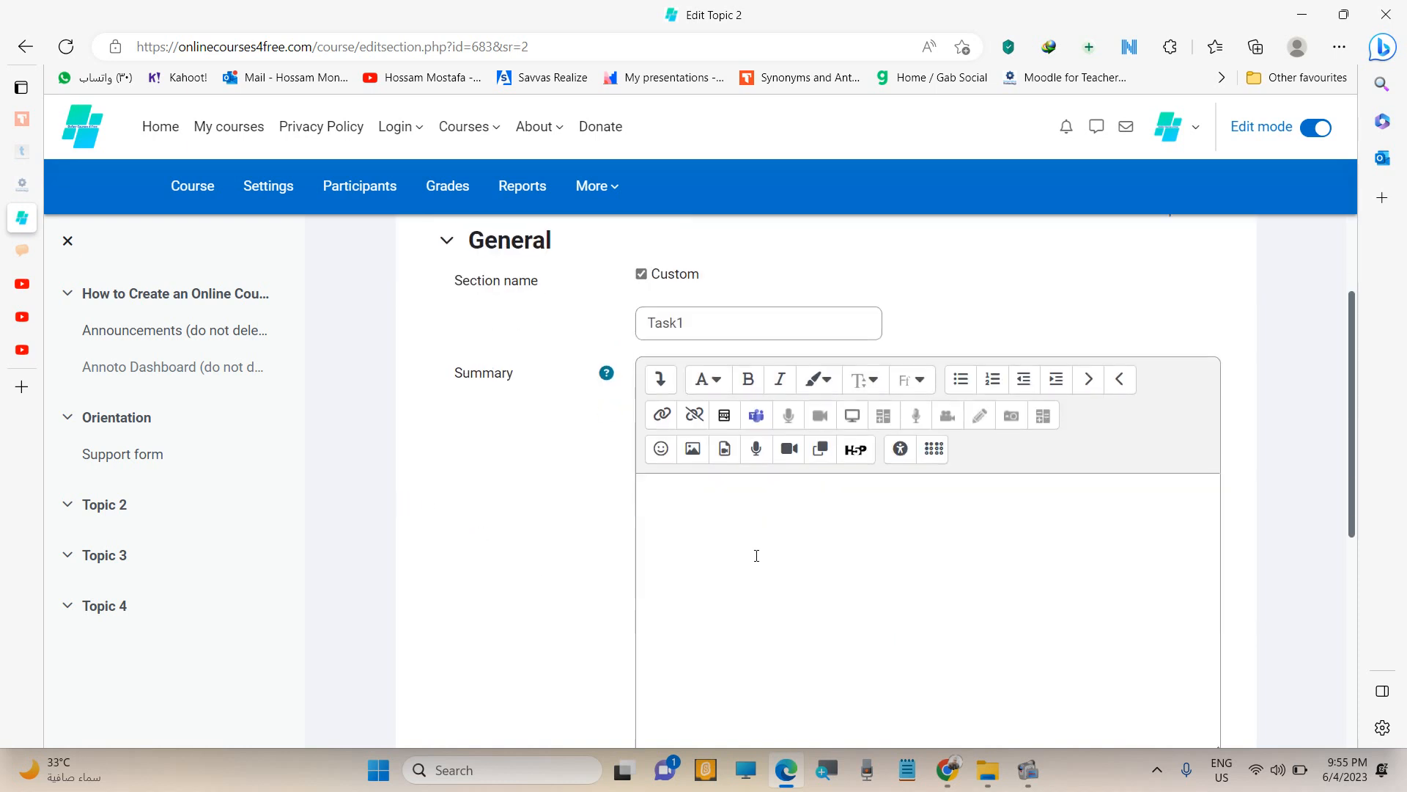
pyautogui.click(734, 505)
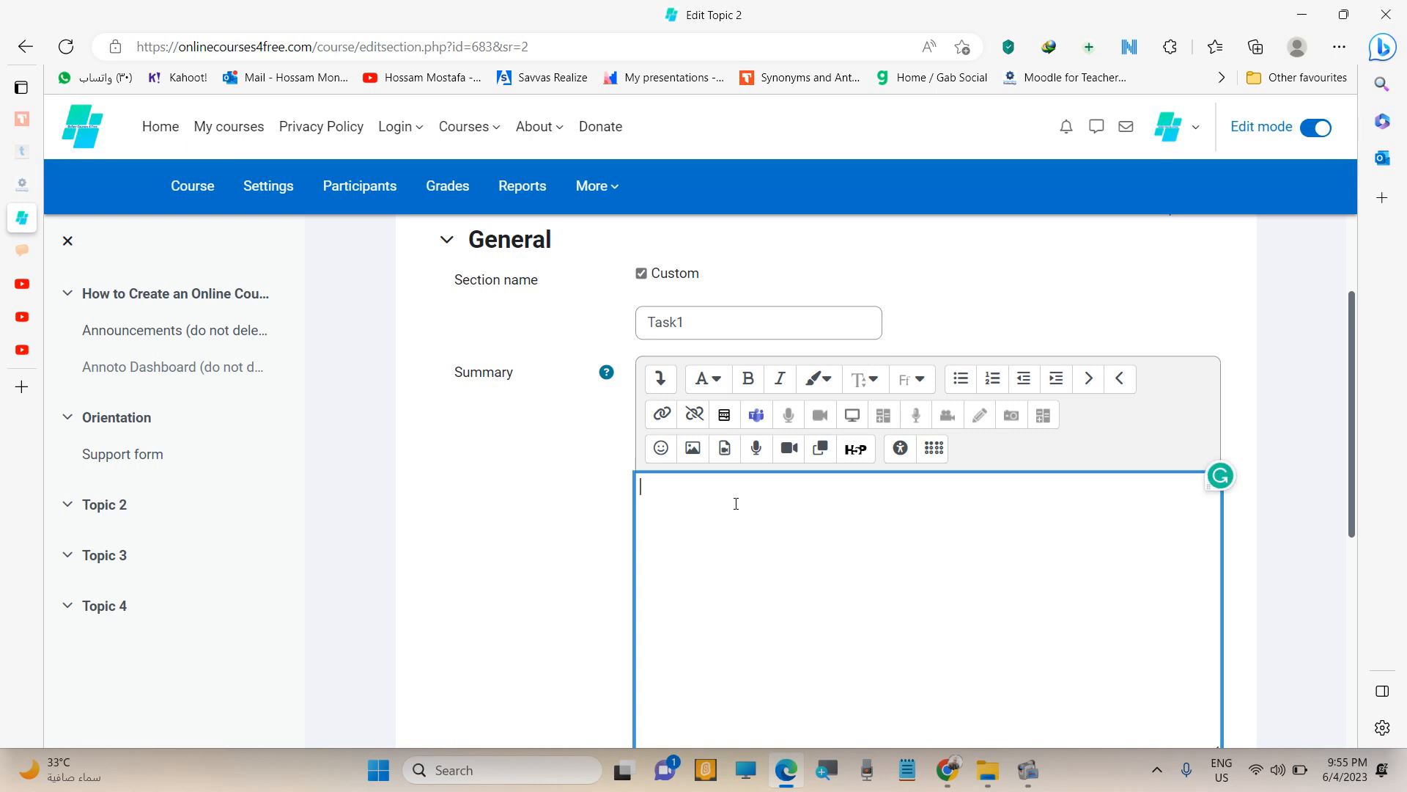
pyautogui.write('Downloa')
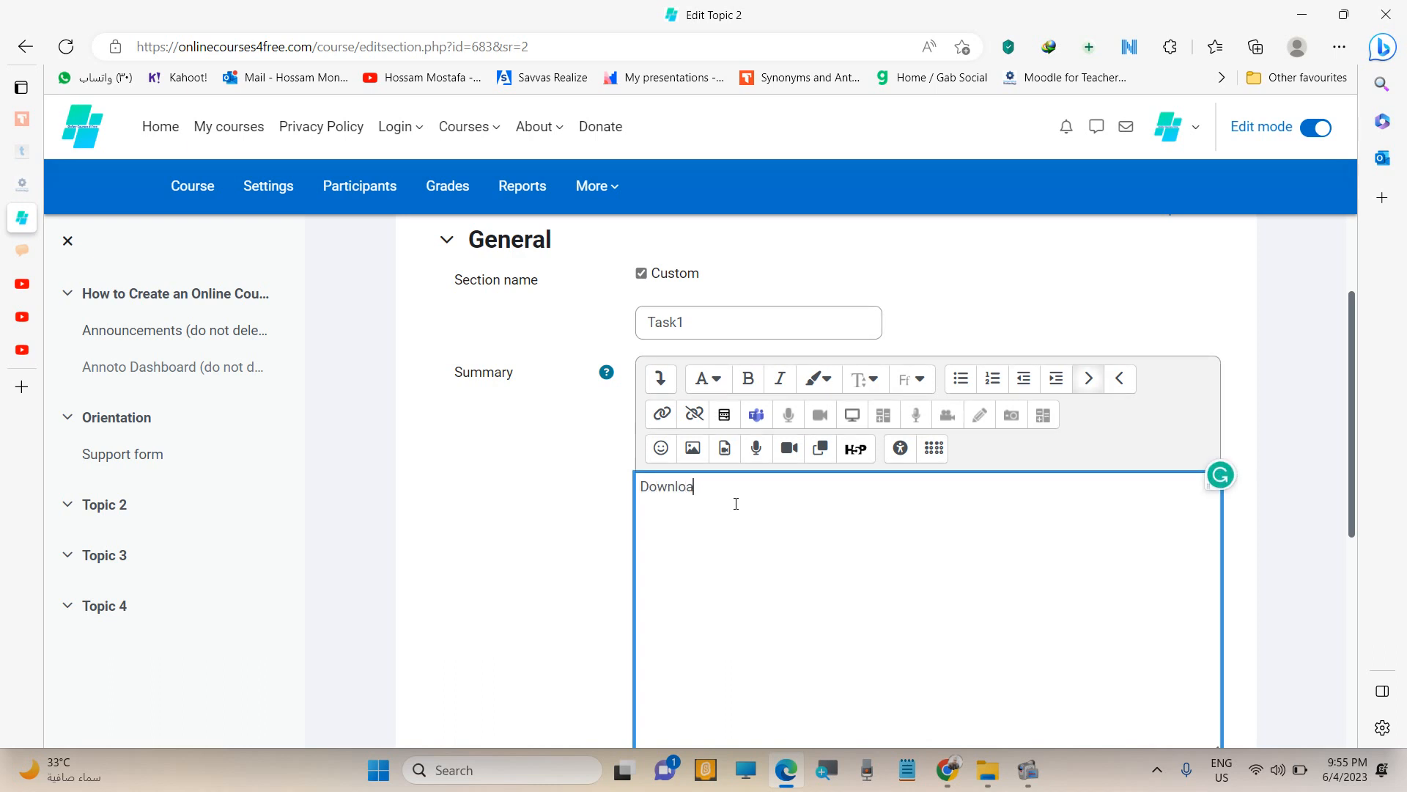
pyautogui.write('d the worksheet and make')
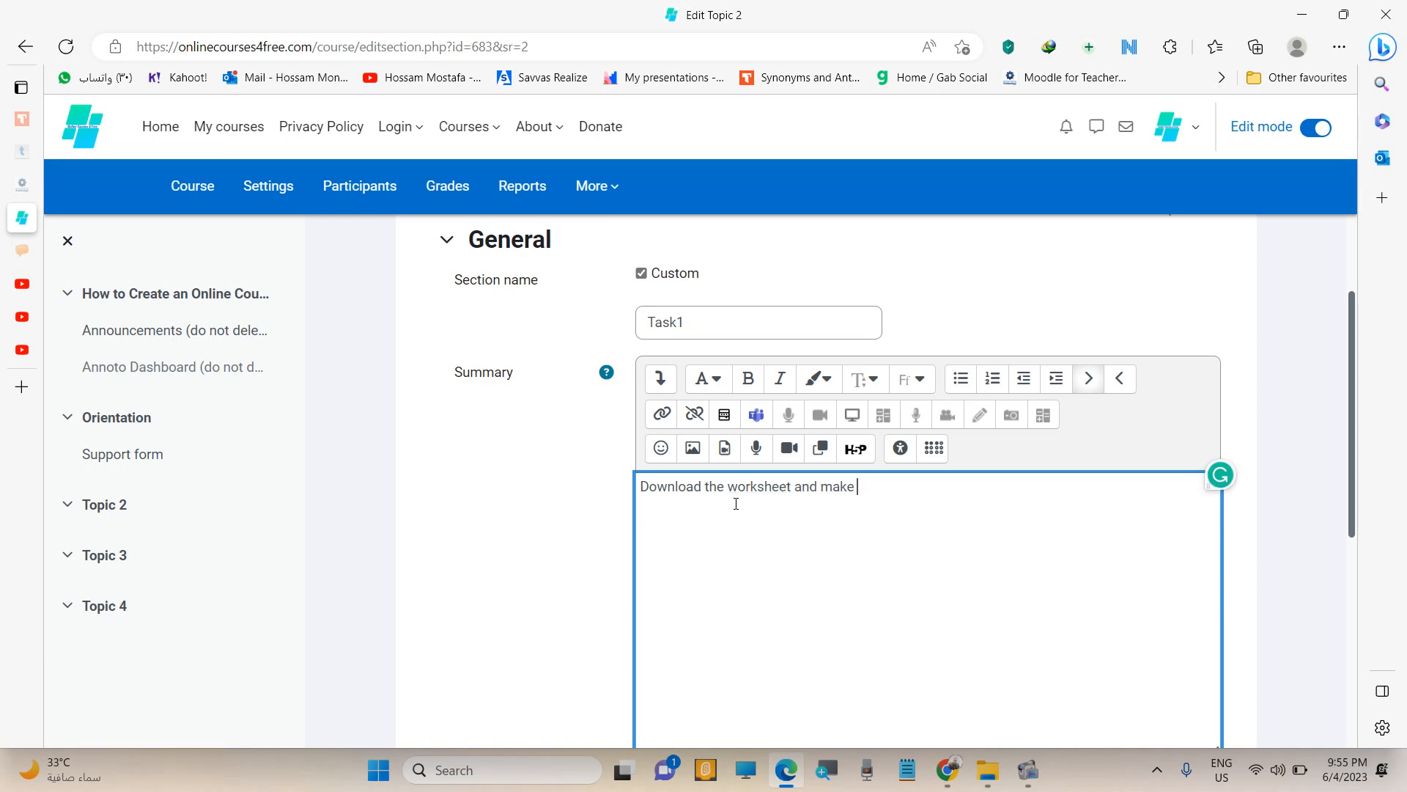
pyautogui.write(' a summary of the first')
pyautogui.write('2')
pyautogui.hotkey('alt', 'f')
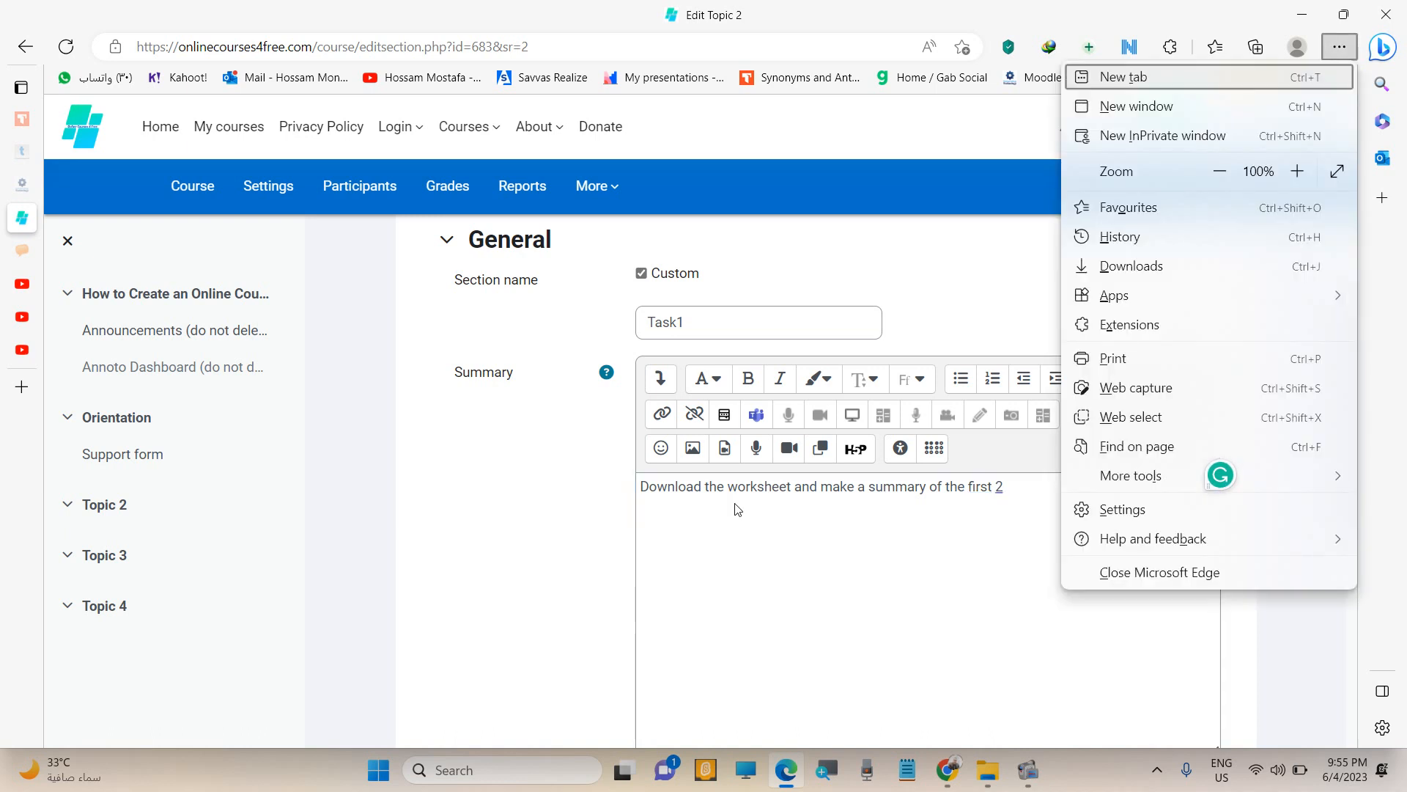
pyautogui.press('Escape')
pyautogui.write('p')
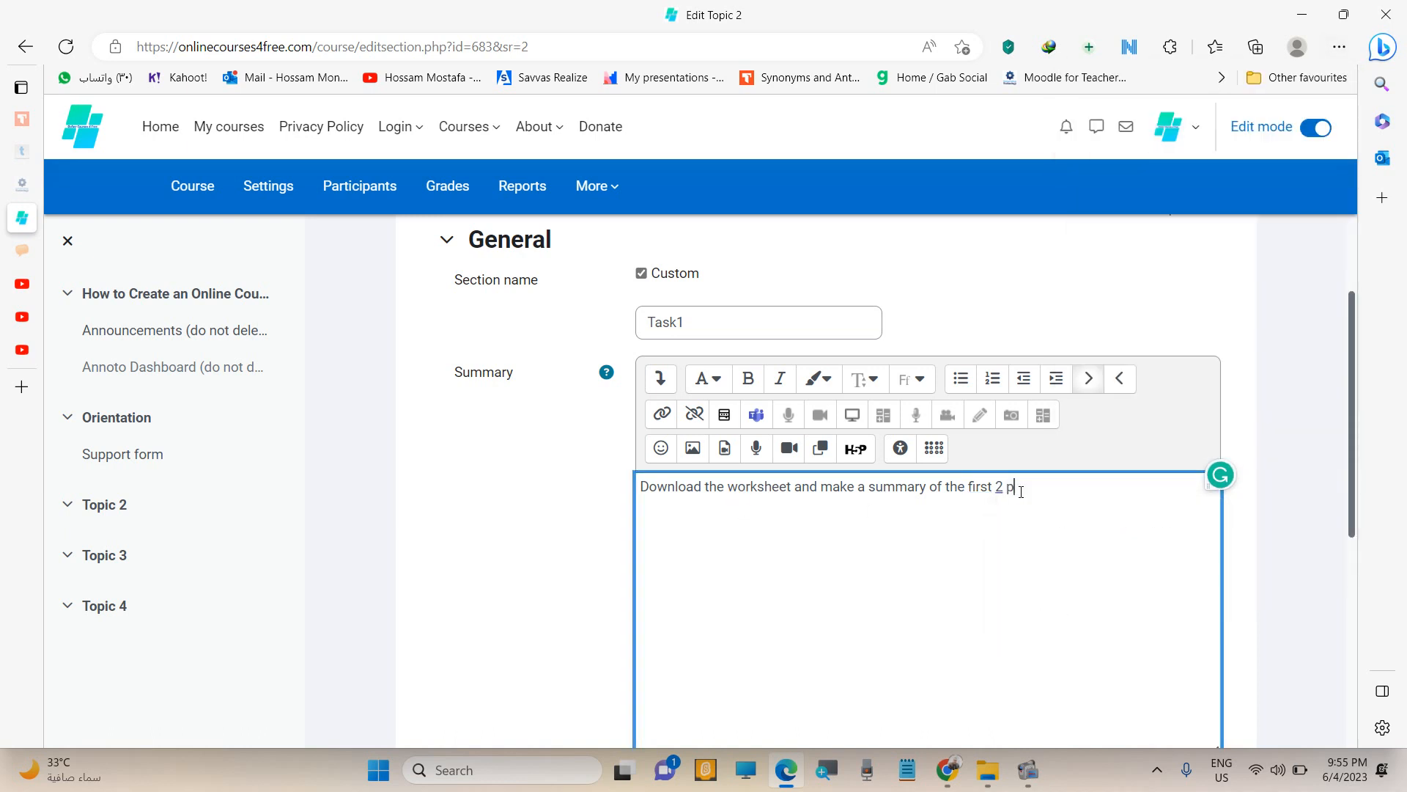
pyautogui.write('aragraphs ...')
pyautogui.scroll(-8, 783, 528)
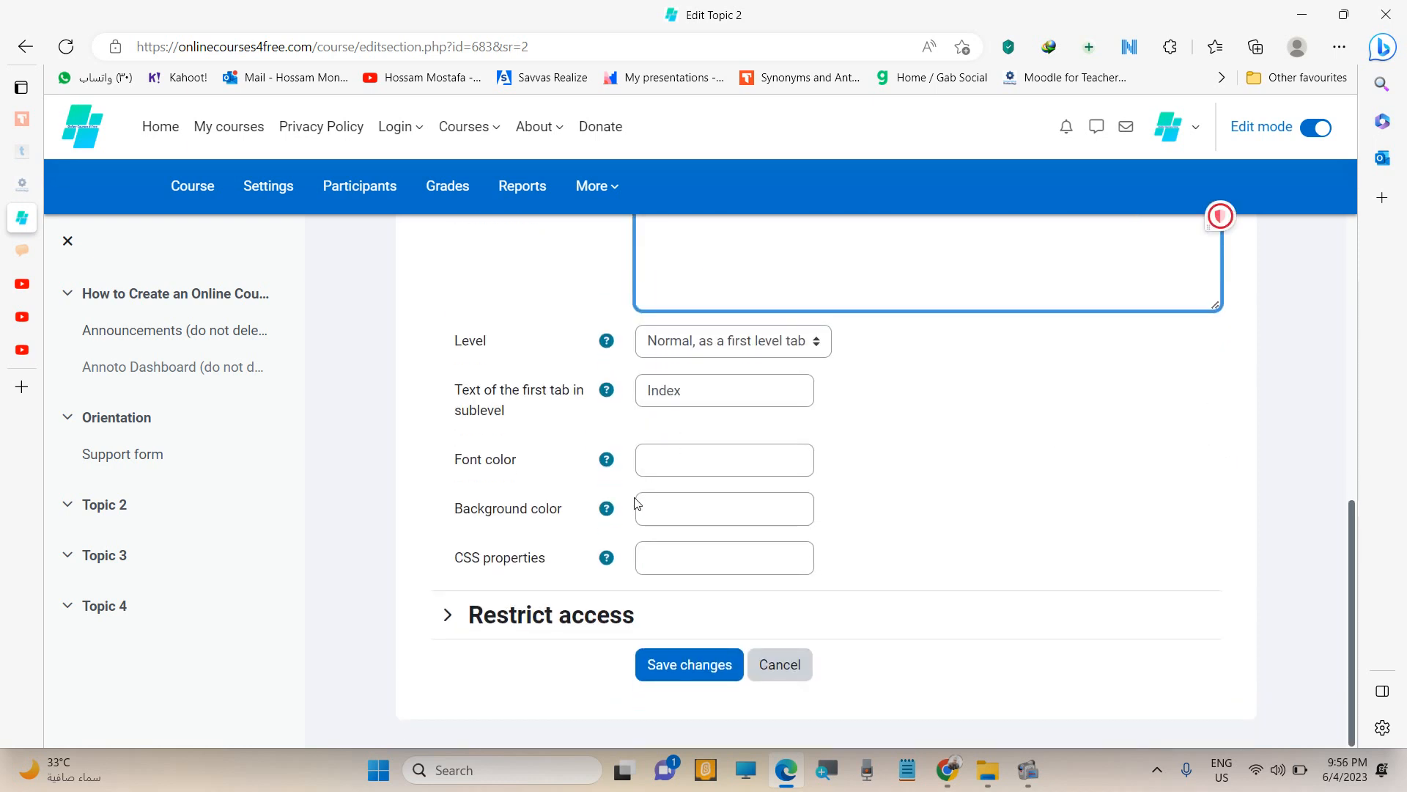
pyautogui.click(705, 667)
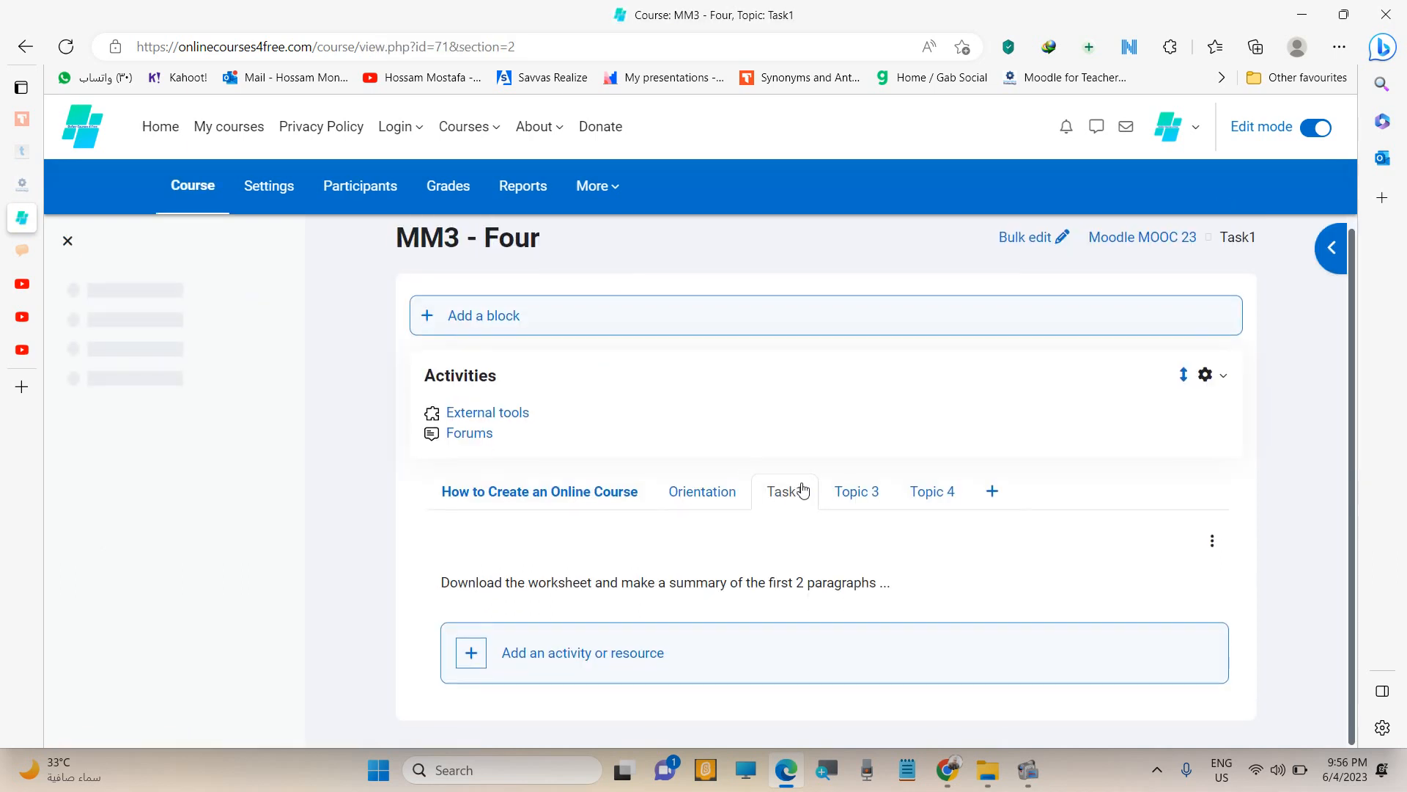
# Open the activity chooser for the Task1 section, list the activities and read the description of the Choice activity.
pyautogui.click(469, 654)
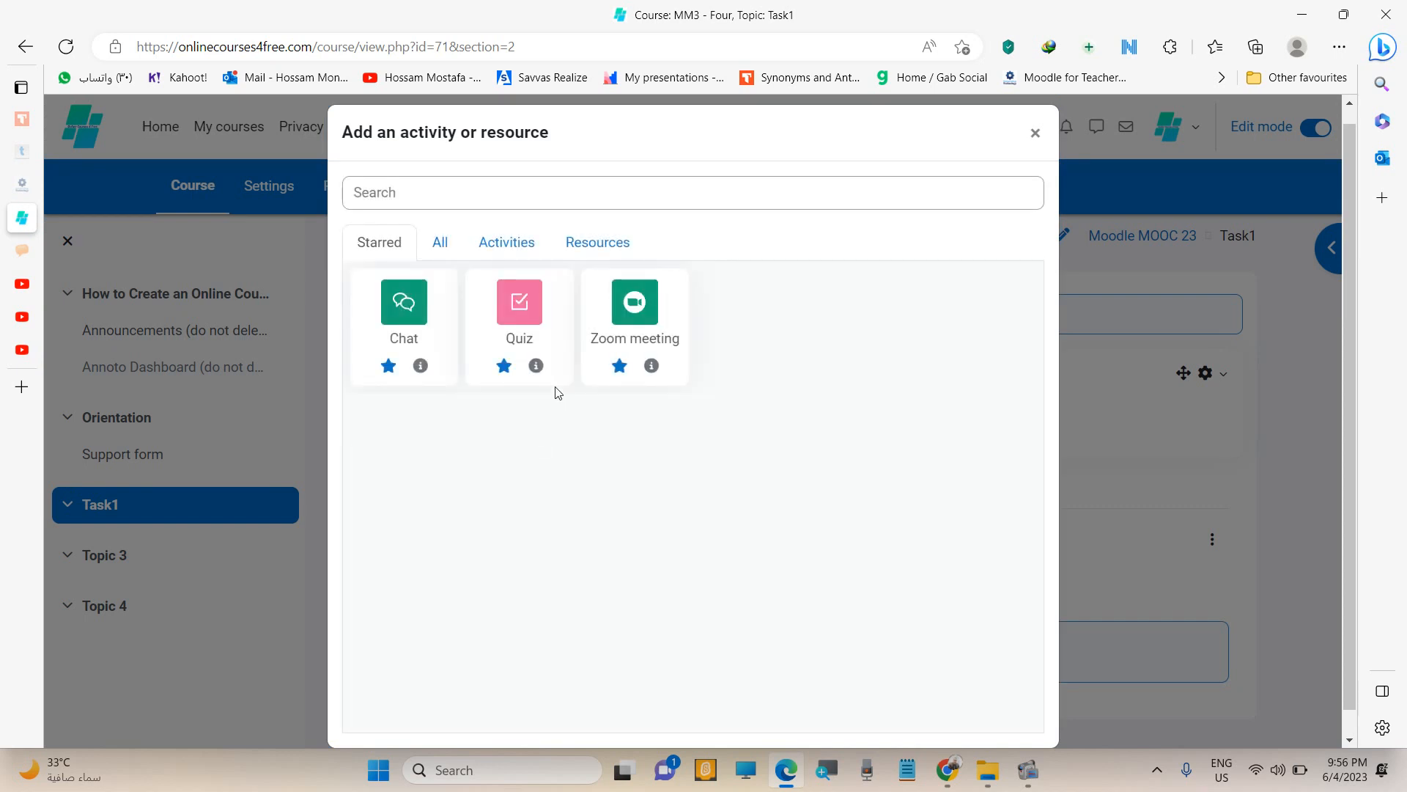
pyautogui.click(508, 243)
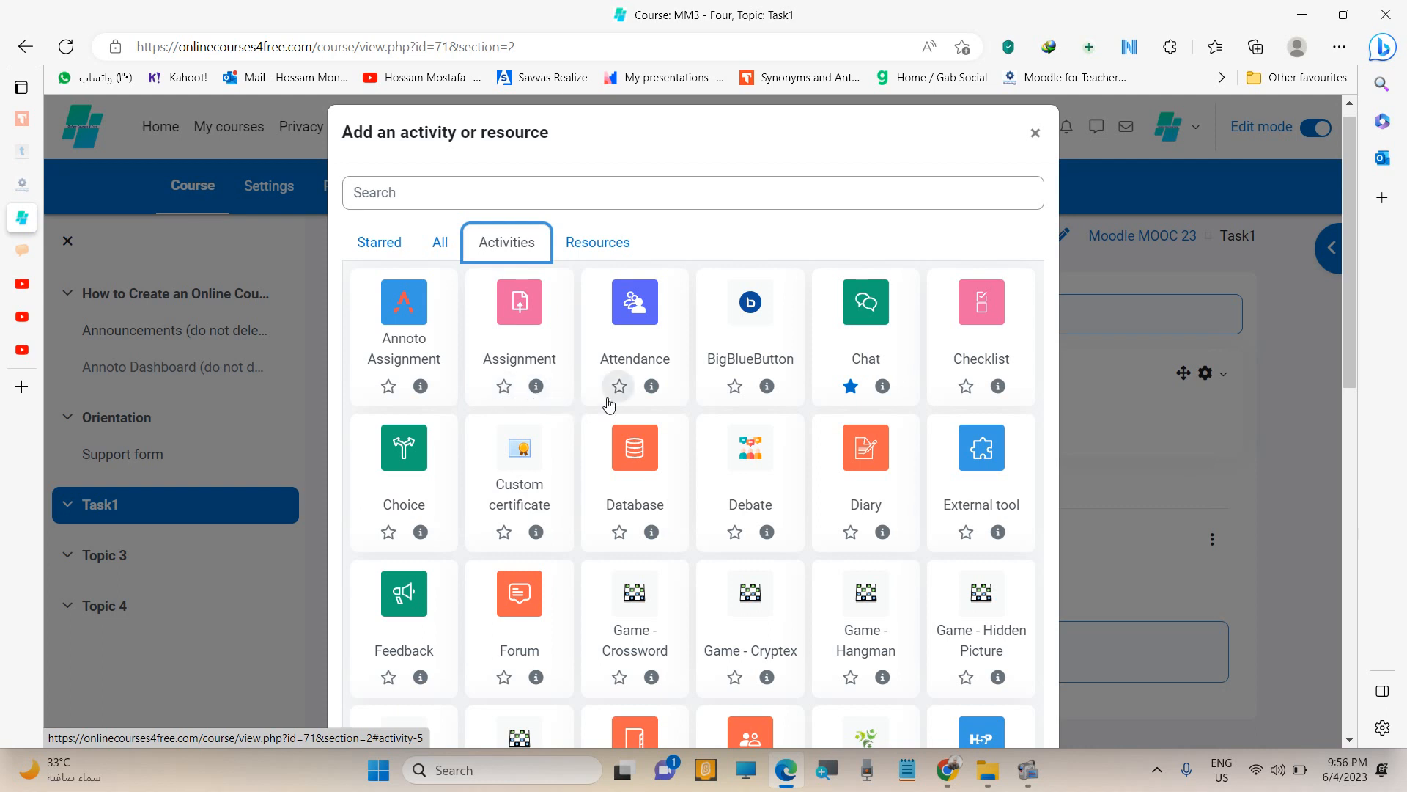
pyautogui.scroll(-1, 609, 403)
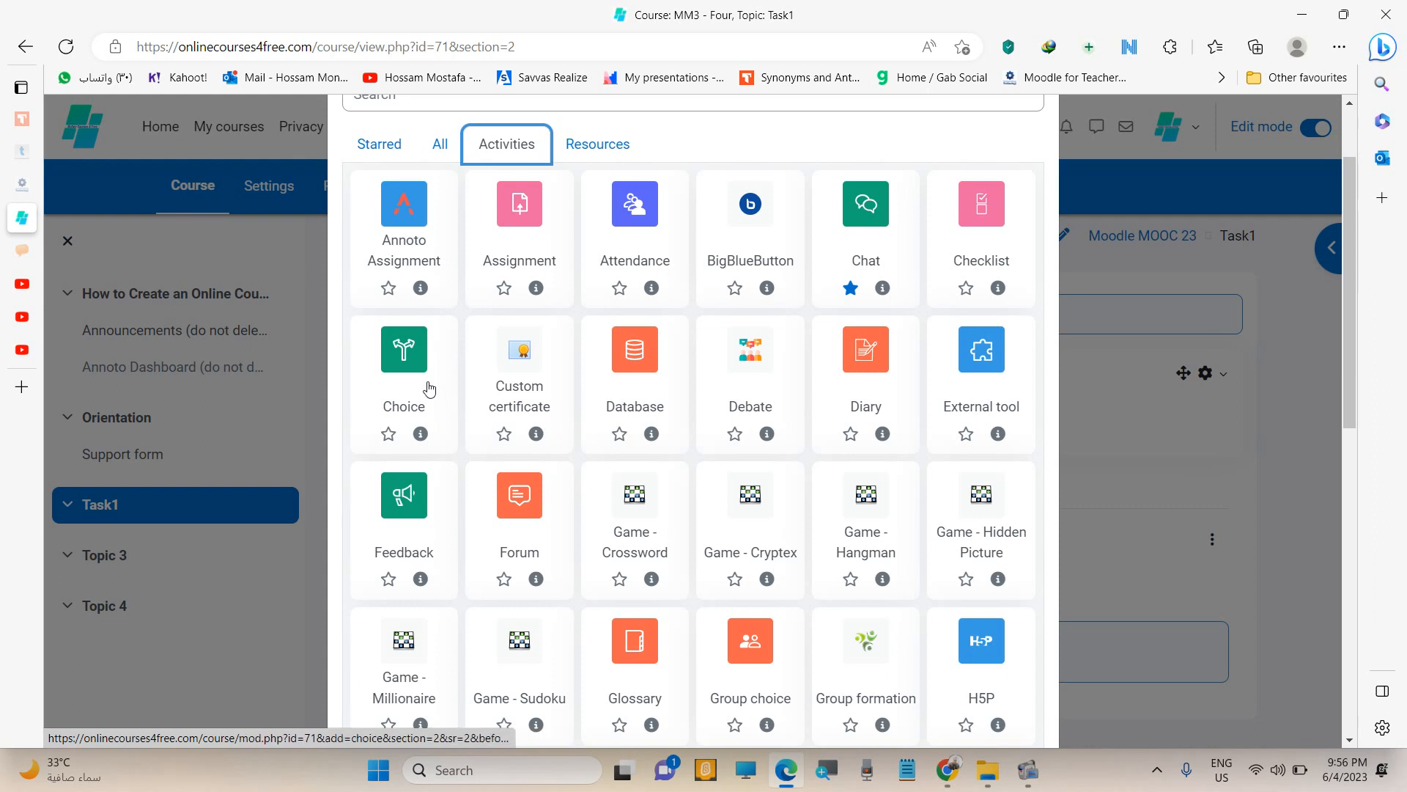
pyautogui.click(421, 434)
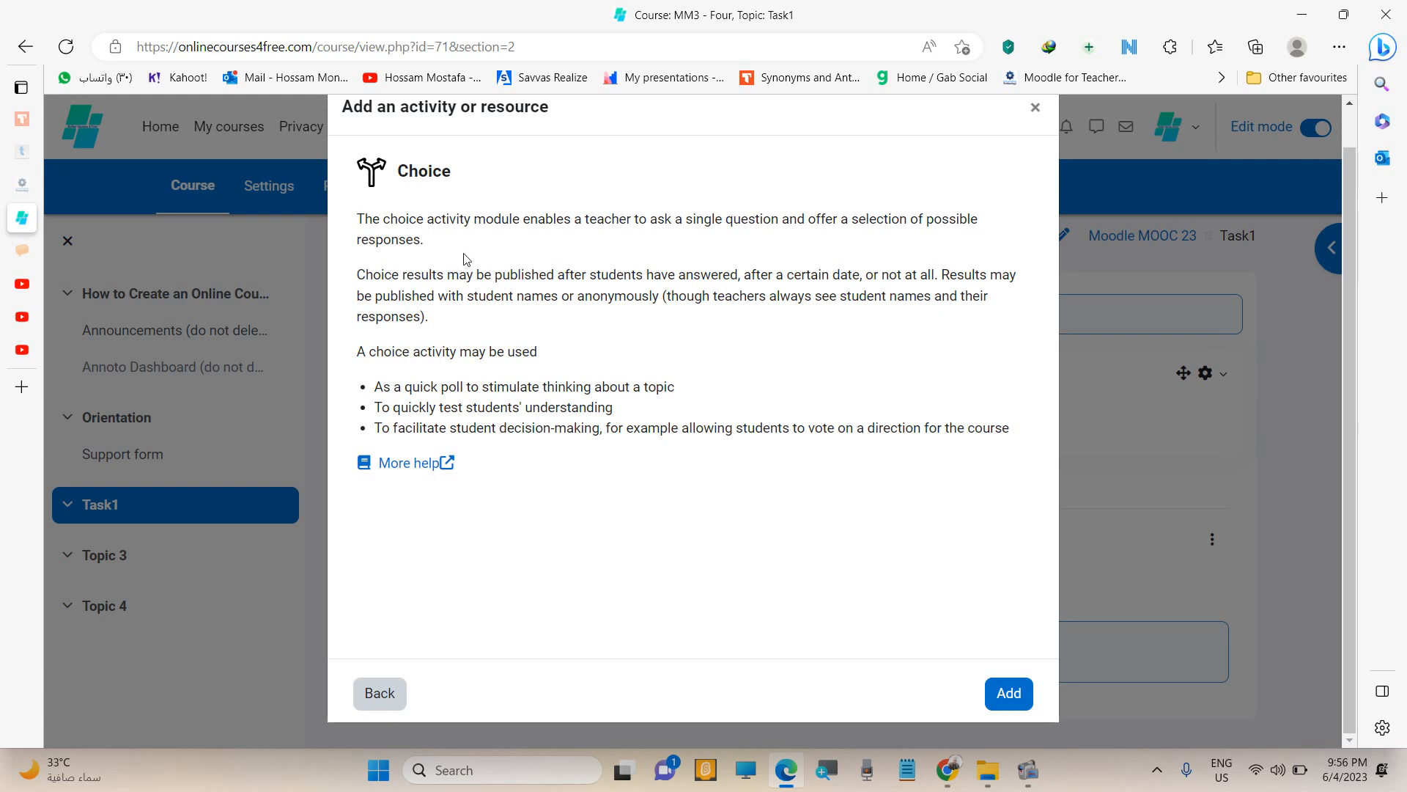
pyautogui.click(377, 693)
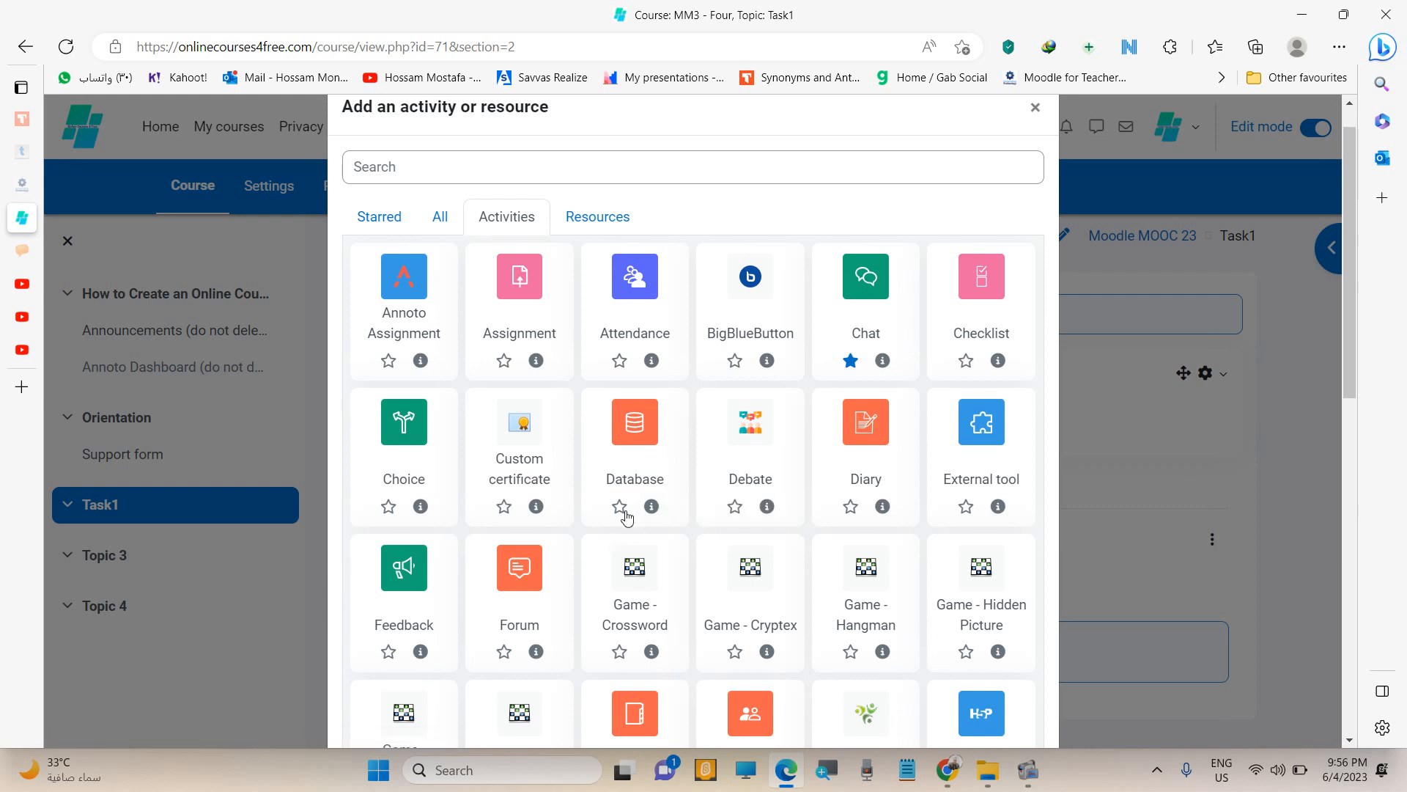
# Browse the available activities and read the description of the Game - Cryptex activity.
pyautogui.scroll(-3, 629, 510)
pyautogui.scroll(3, 748, 402)
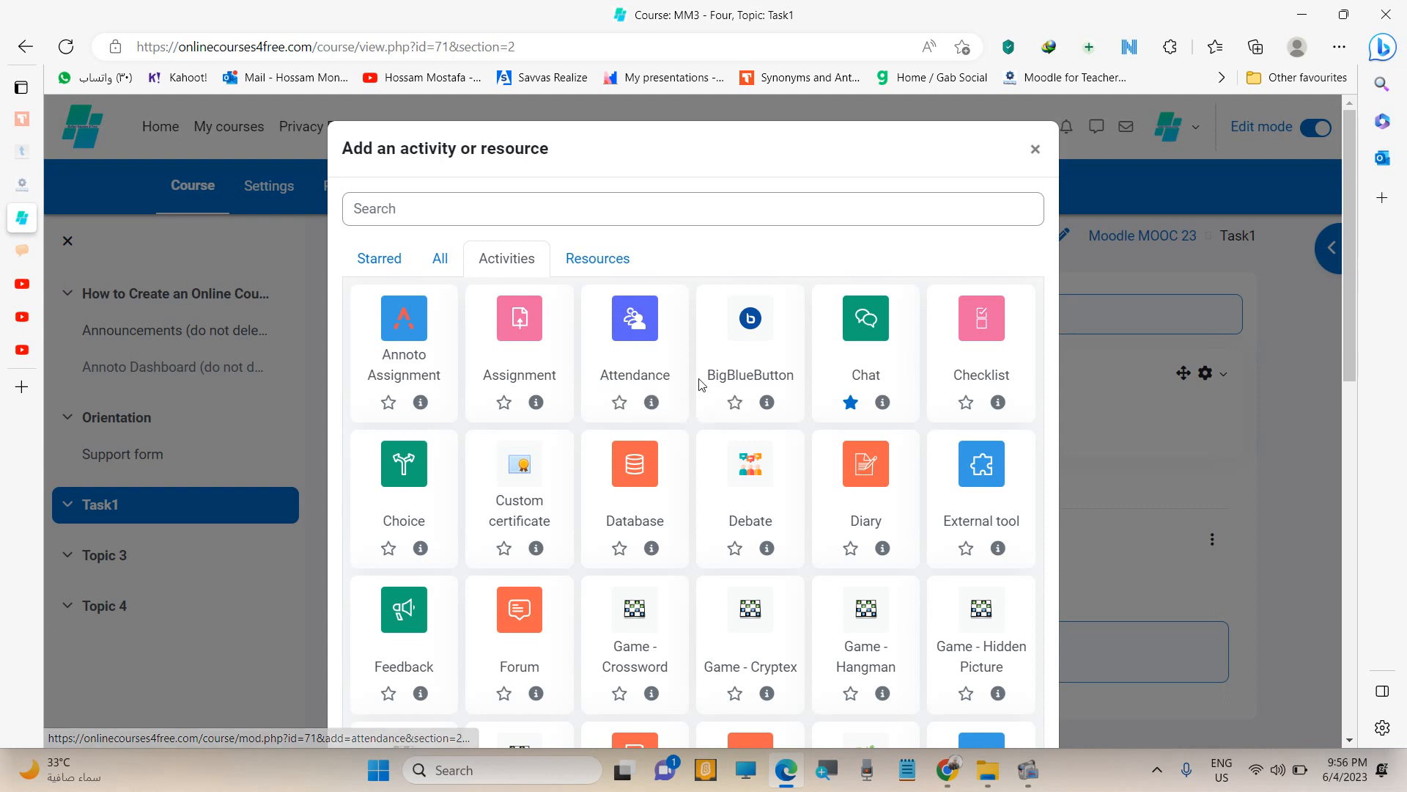
pyautogui.scroll(-2, 876, 388)
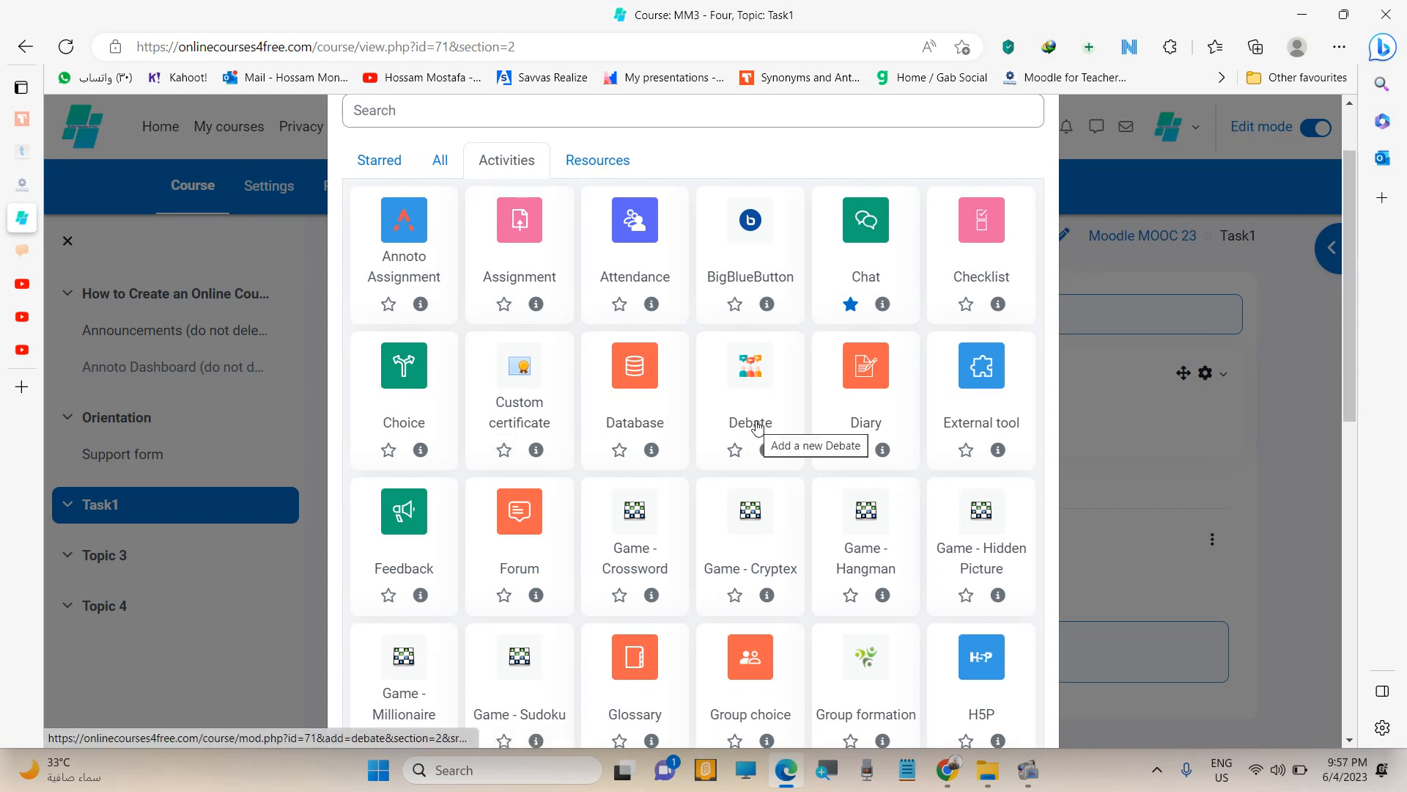
pyautogui.scroll(-3, 871, 423)
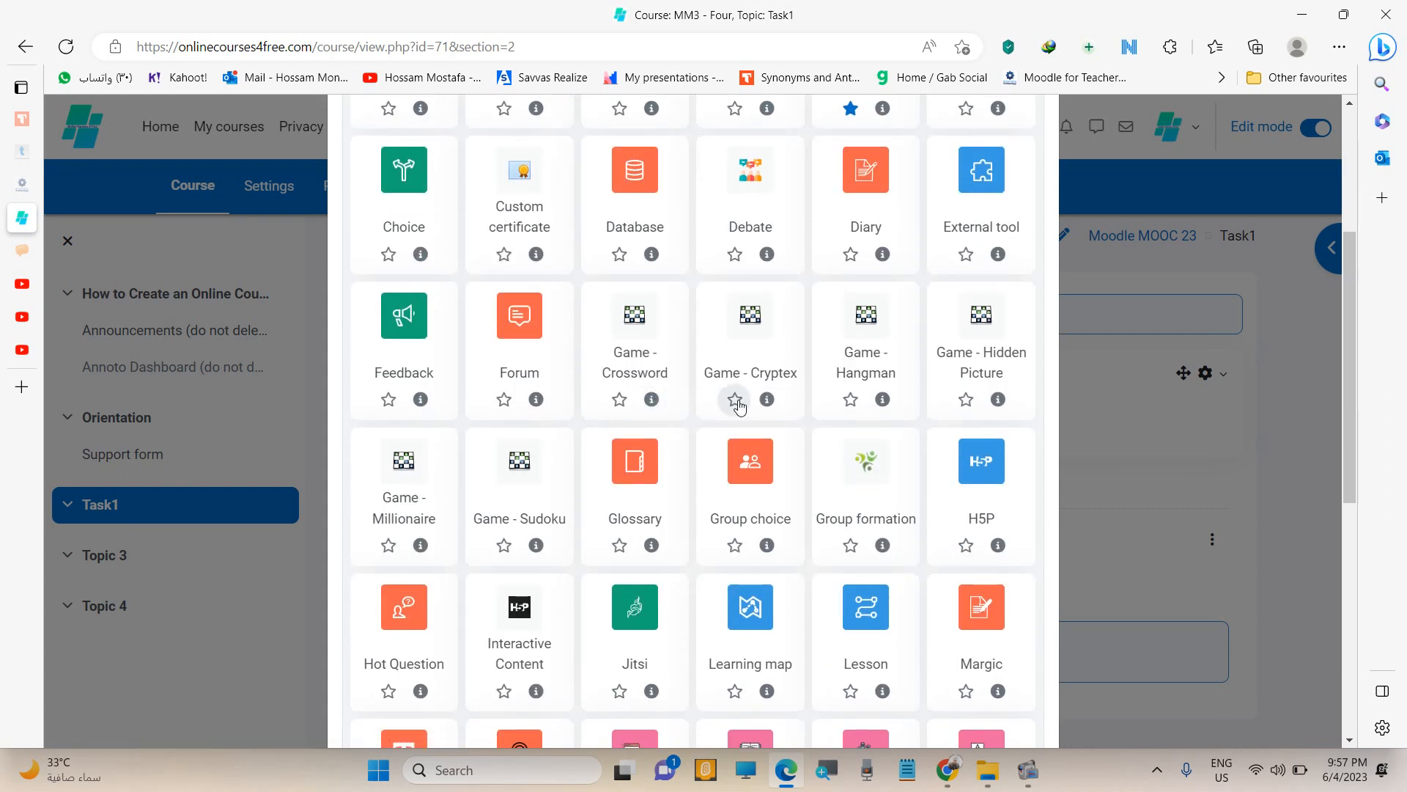
pyautogui.click(768, 400)
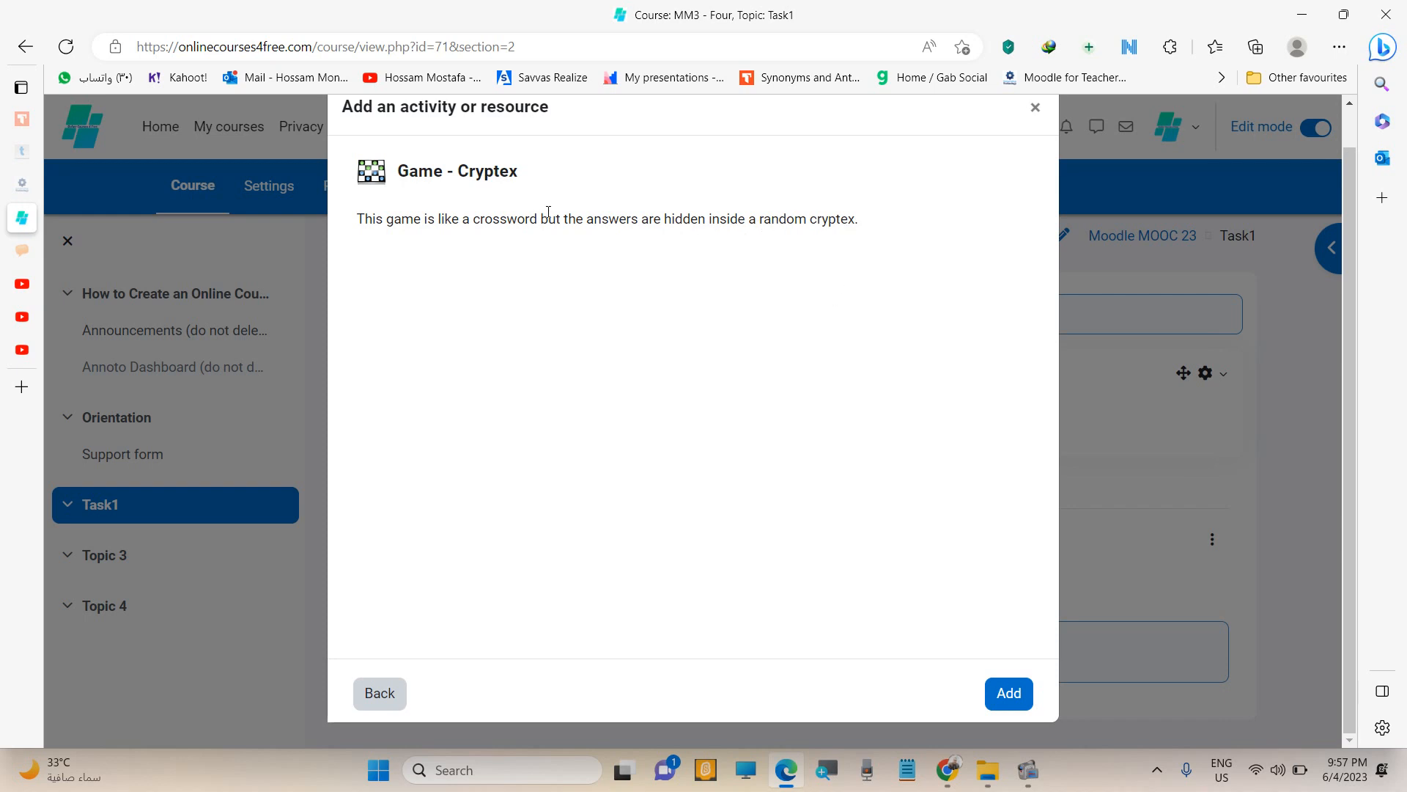
pyautogui.click(383, 692)
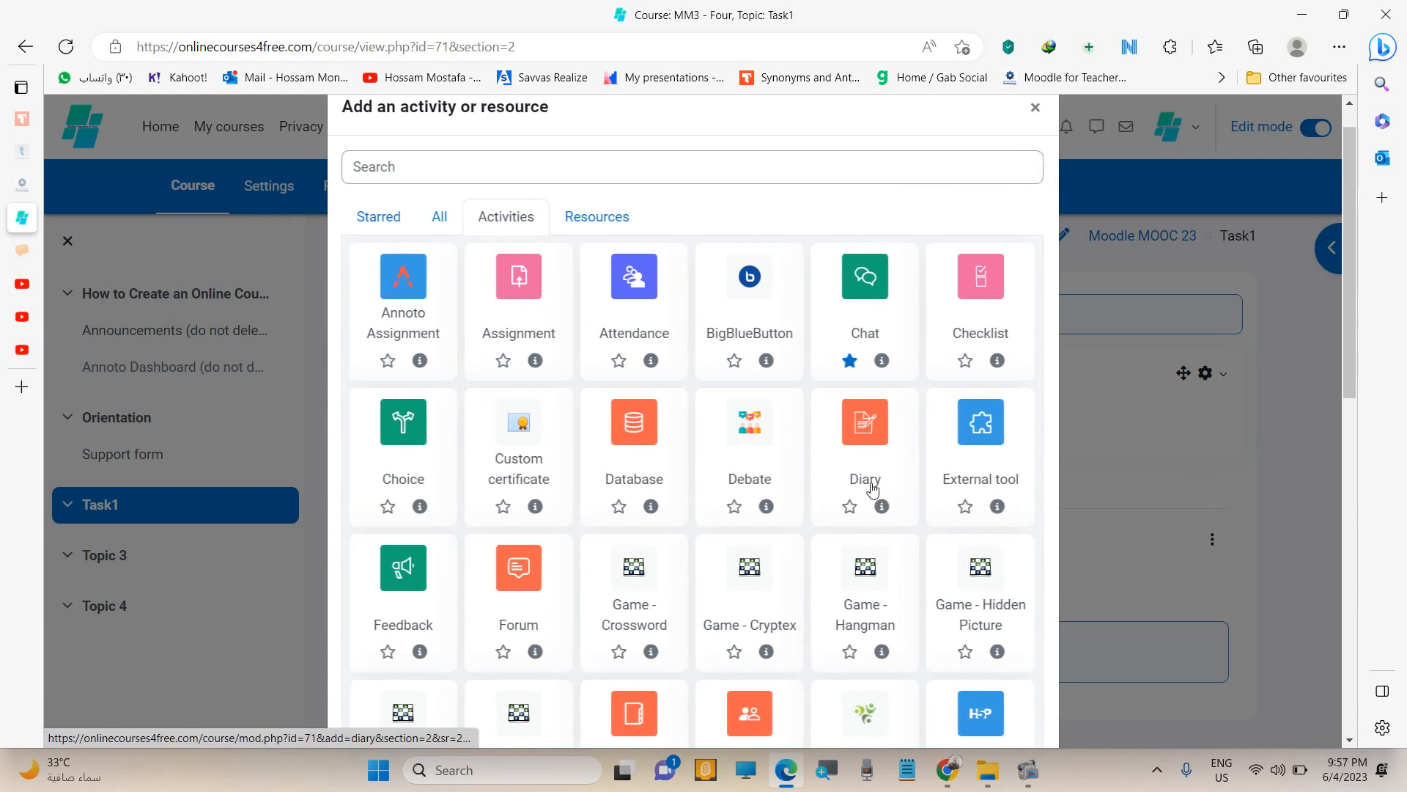
# Add a new Quiz activity to the Task1 section and name it "Quiz 1".
pyautogui.scroll(-4, 576, 449)
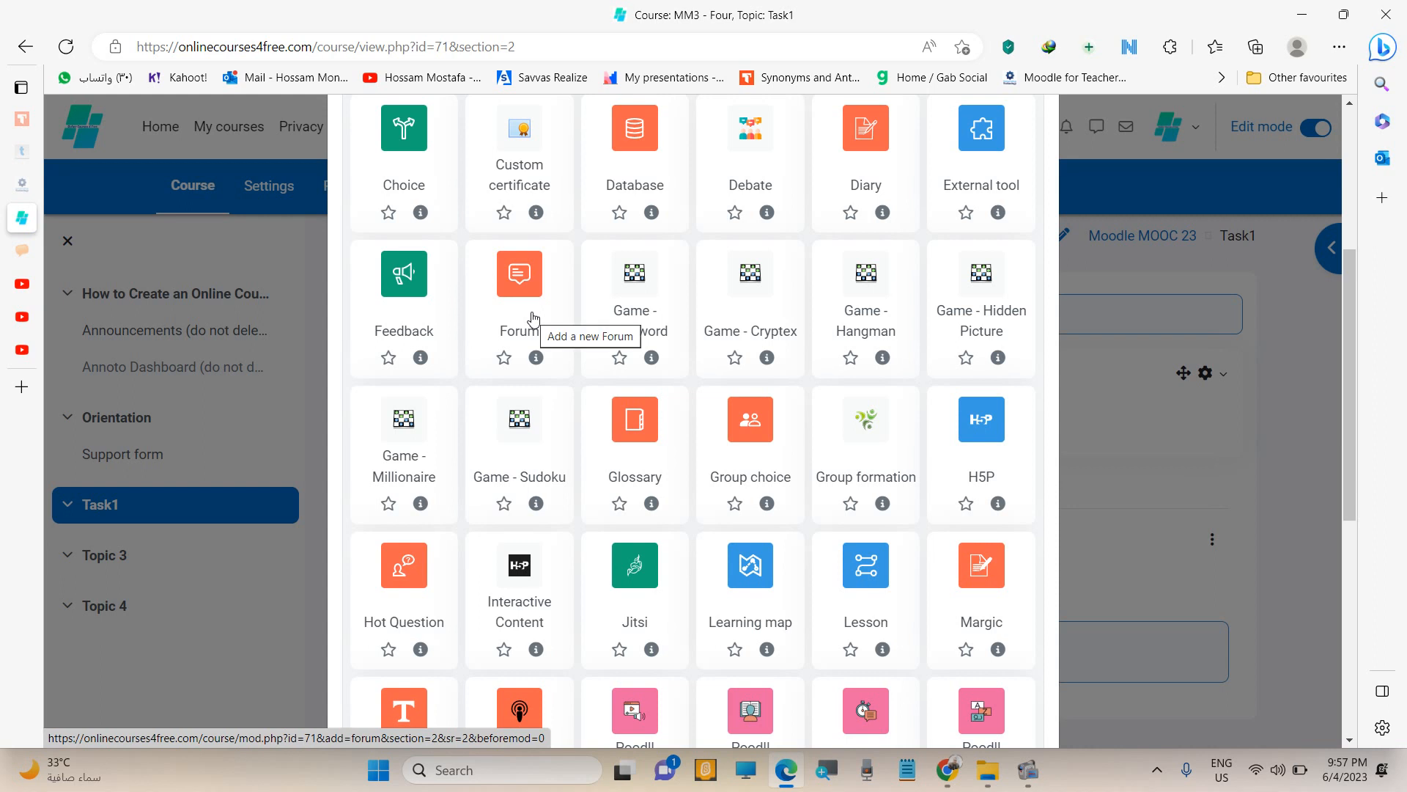
pyautogui.scroll(-1, 546, 301)
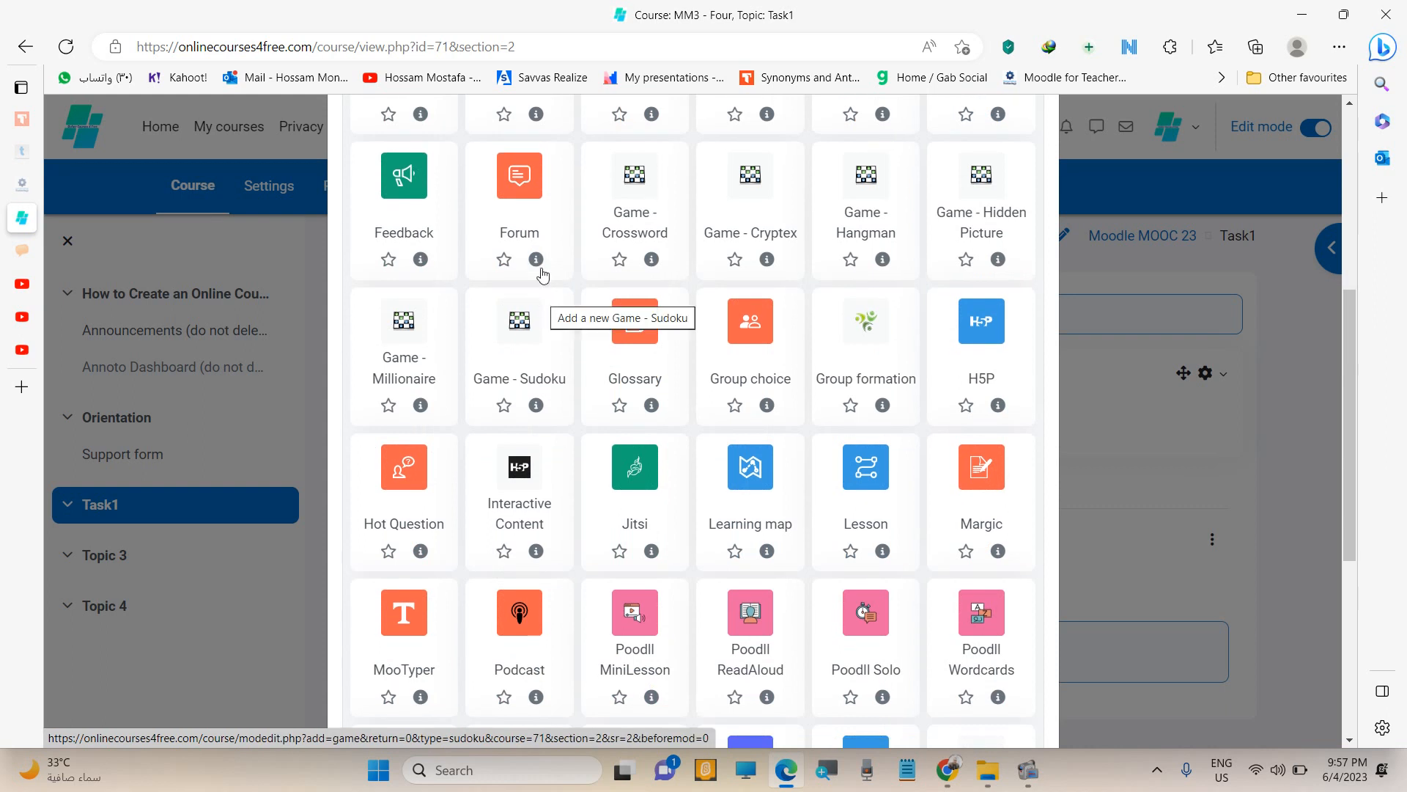
pyautogui.scroll(-1, 577, 335)
pyautogui.scroll(-2, 577, 336)
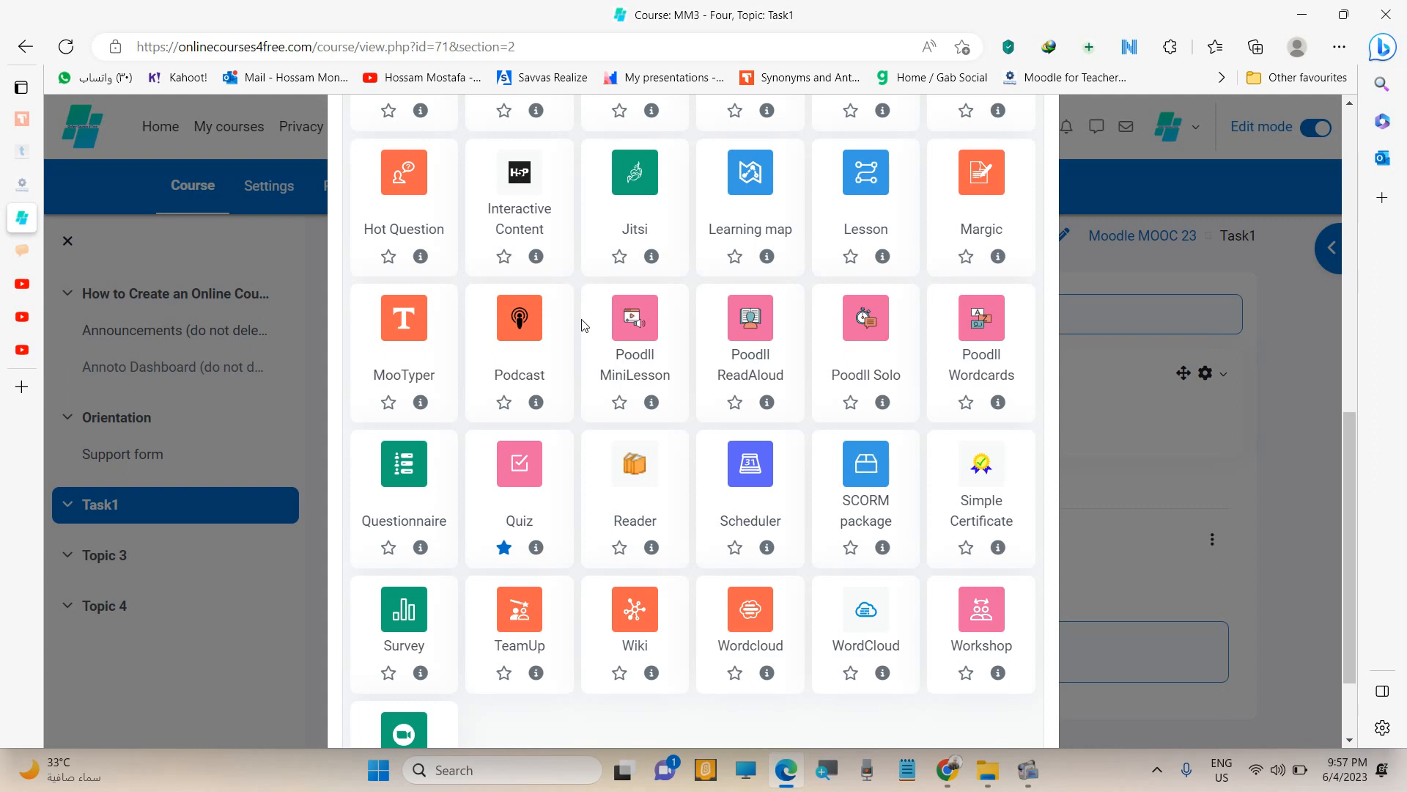
pyautogui.scroll(-1, 584, 326)
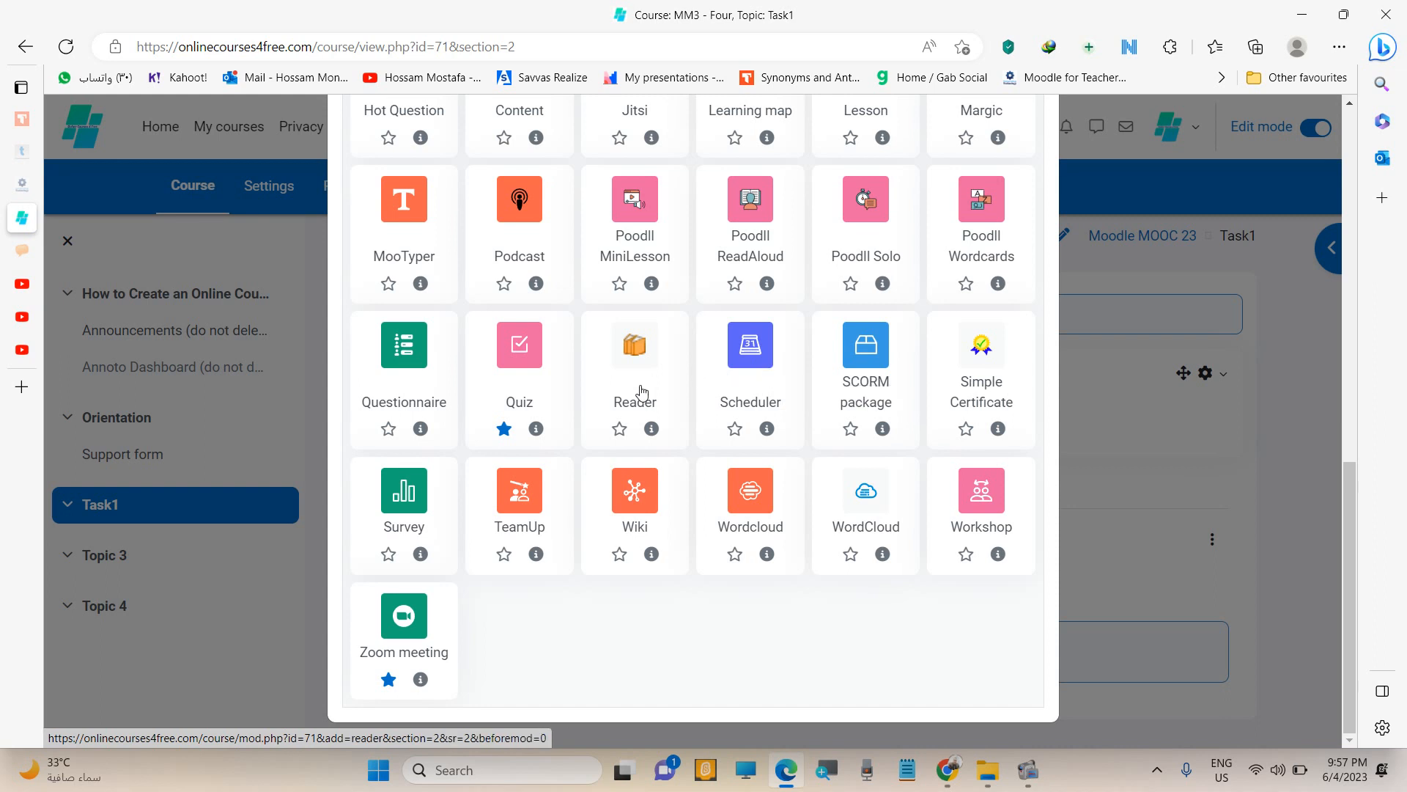
pyautogui.click(530, 356)
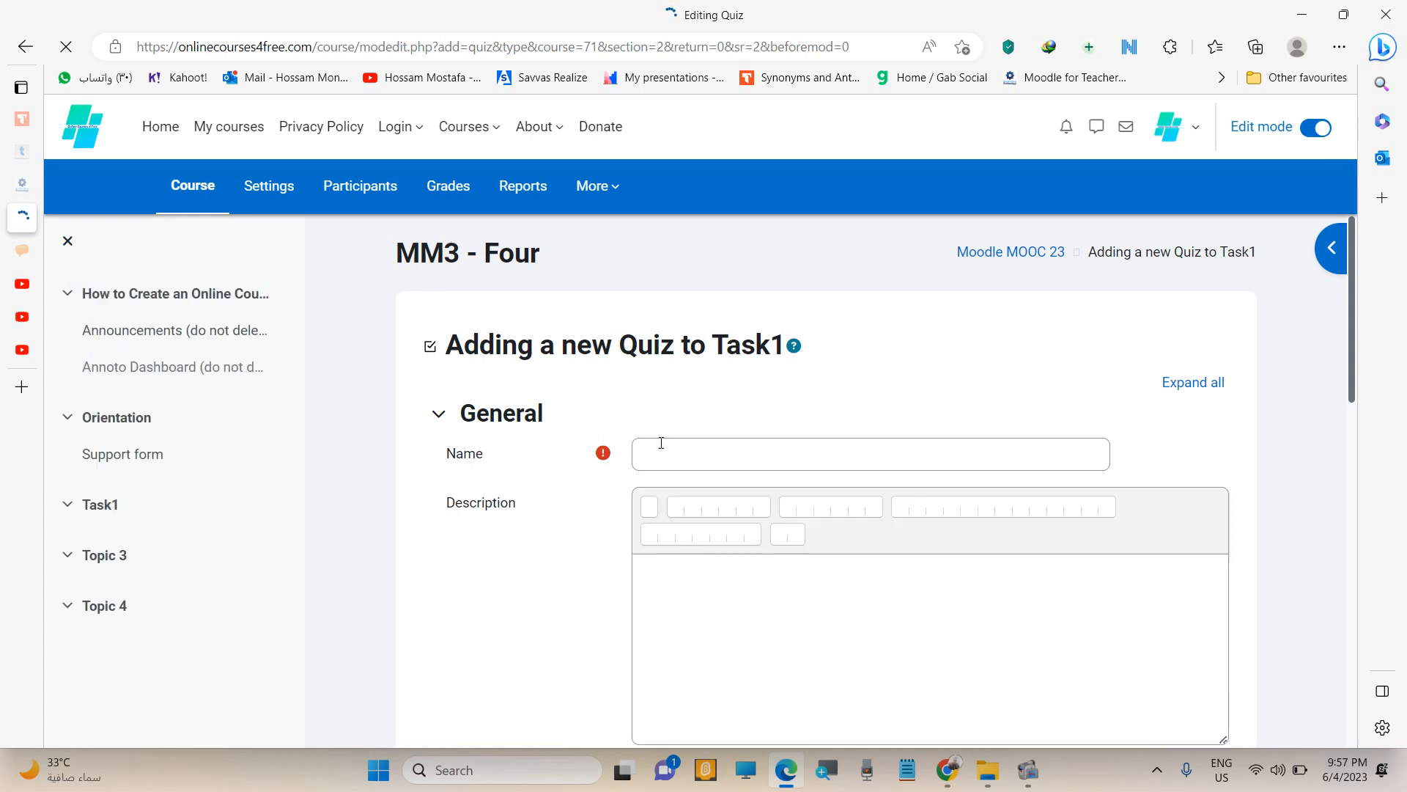
pyautogui.click(682, 454)
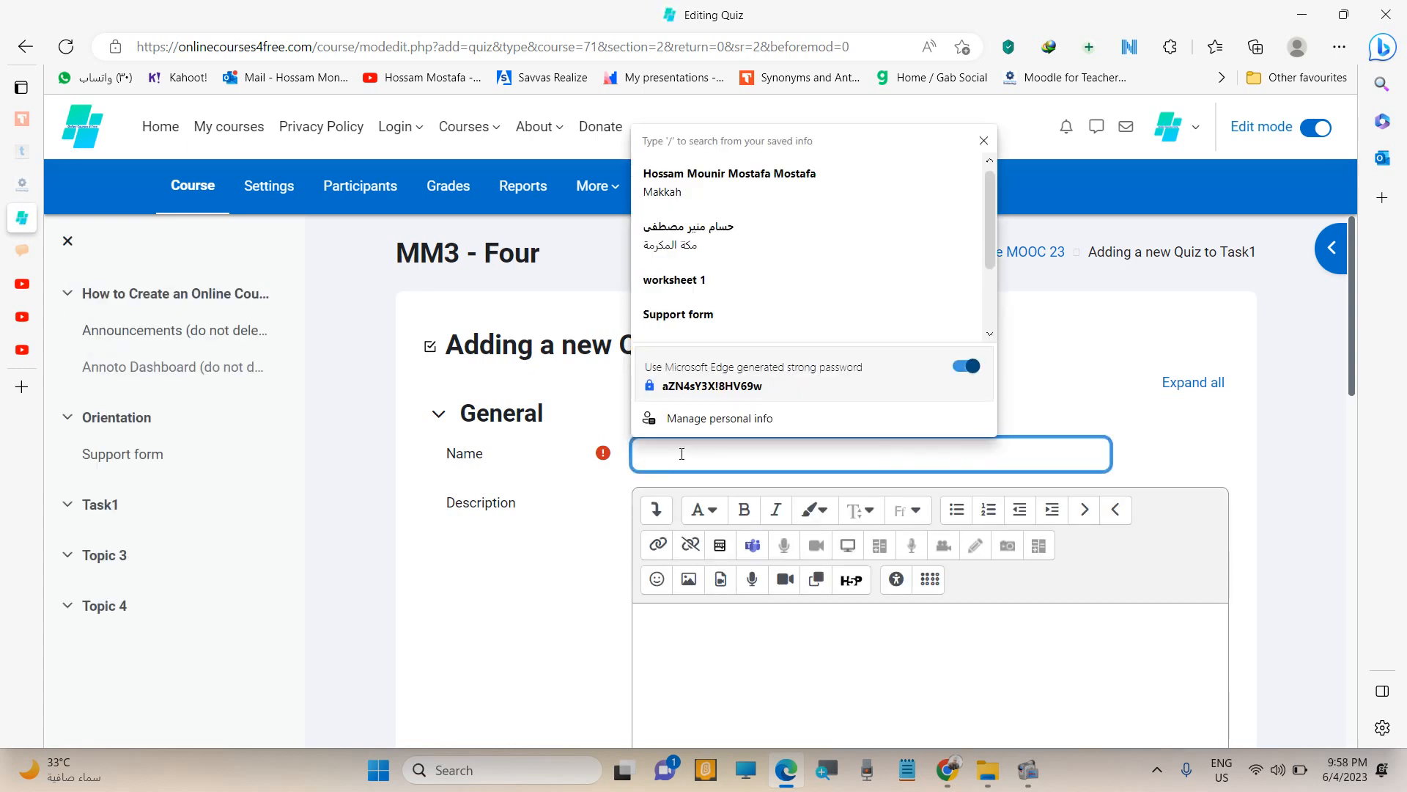
pyautogui.write('Quiz 1')
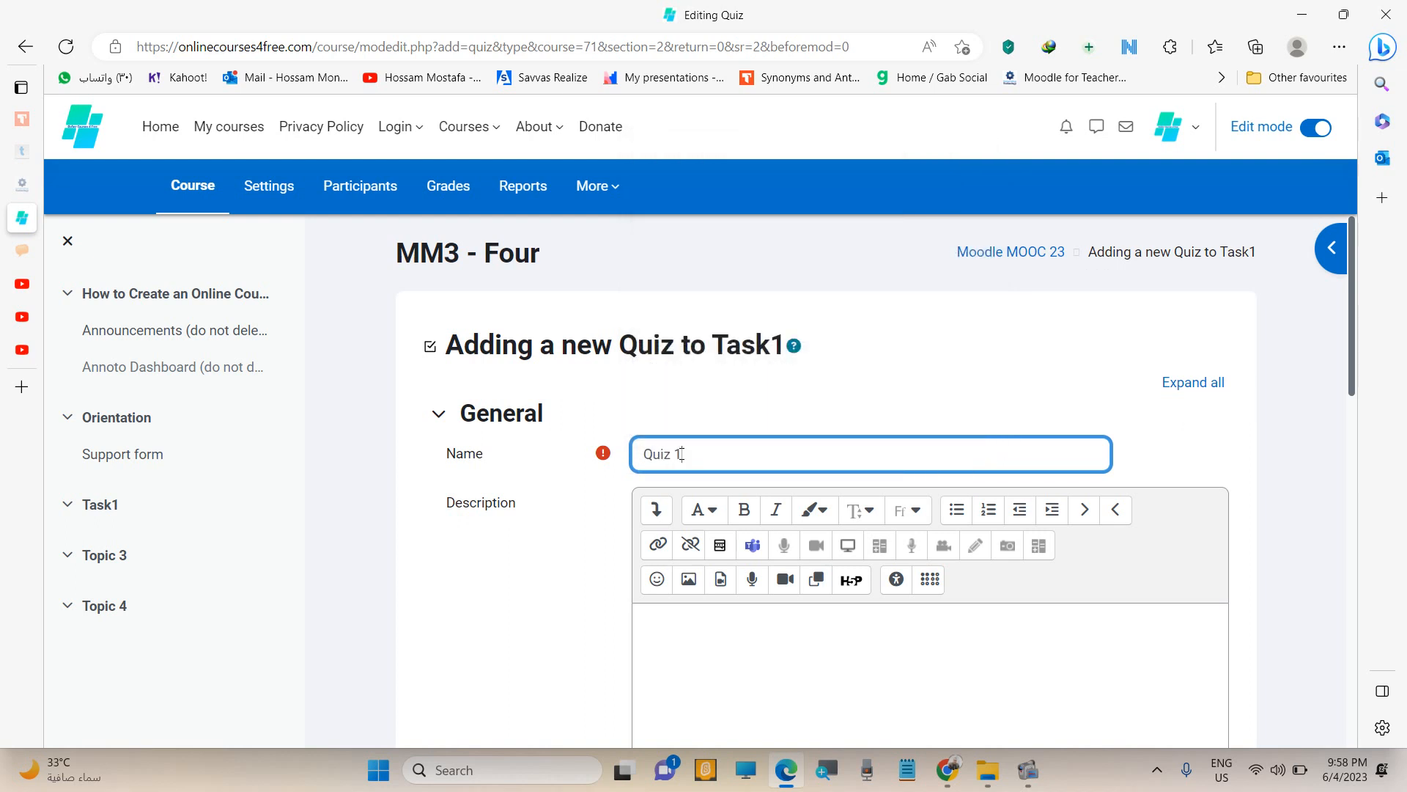
# Look over the quiz's Description field and its Timing settings, and collapse the Timing section.
pyautogui.scroll(-4, 719, 494)
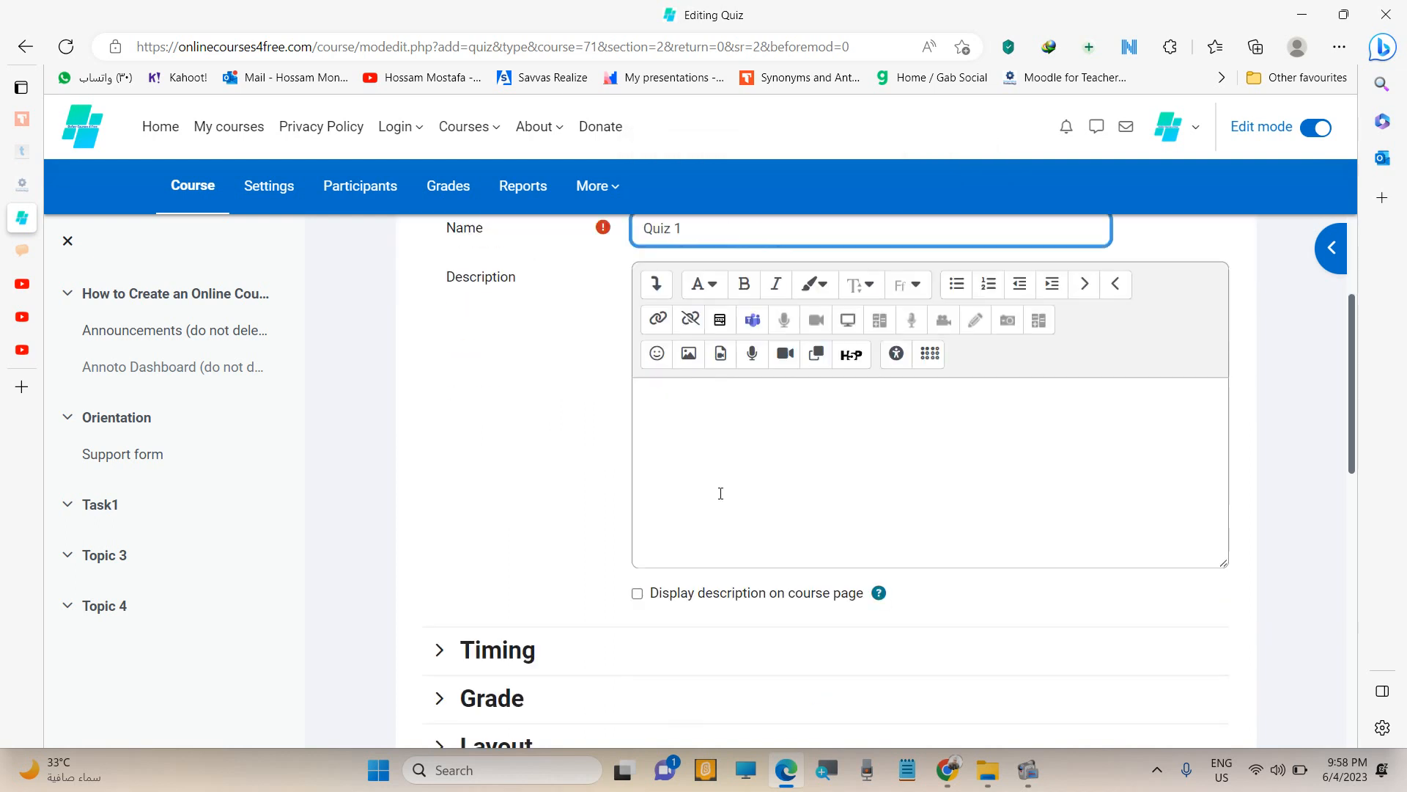
pyautogui.click(737, 335)
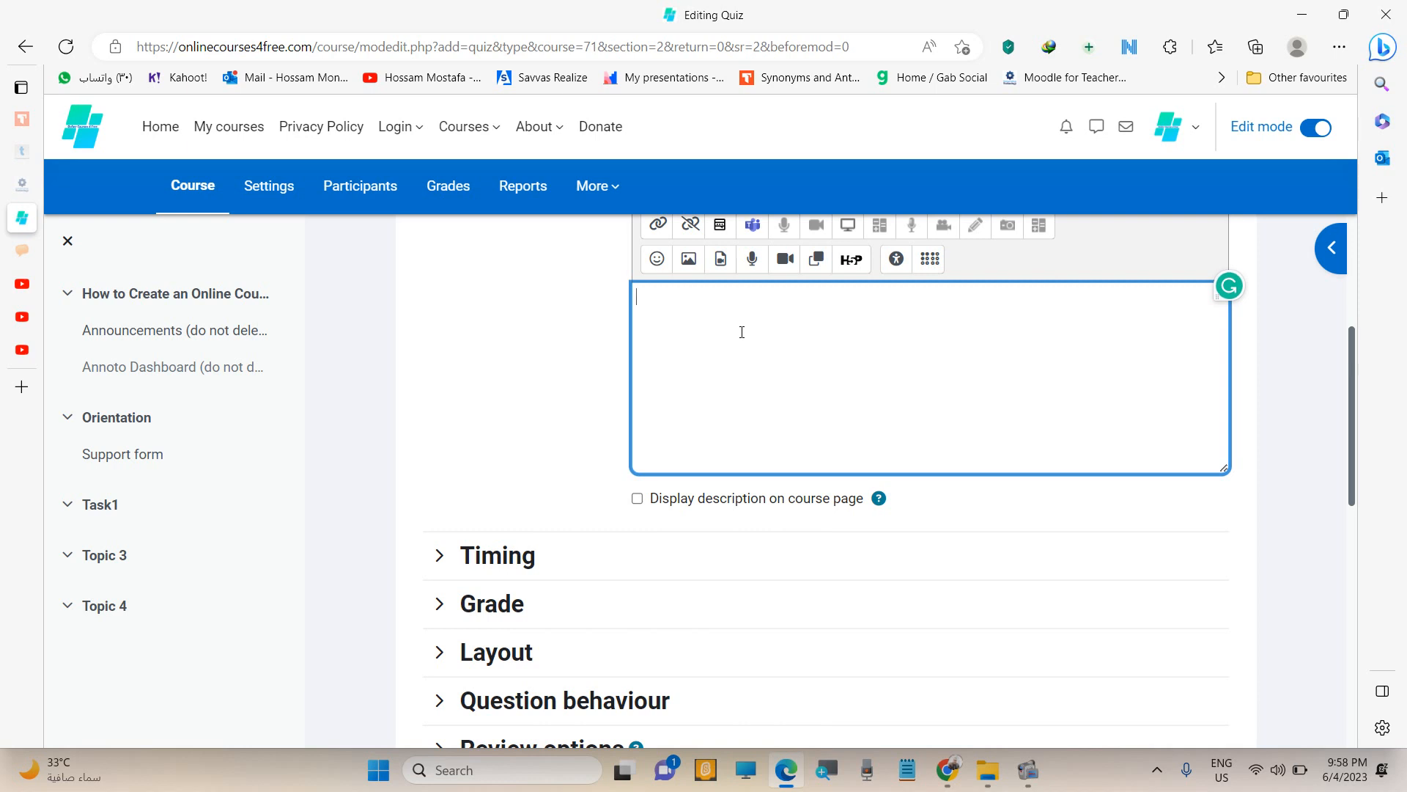
pyautogui.scroll(-2, 742, 333)
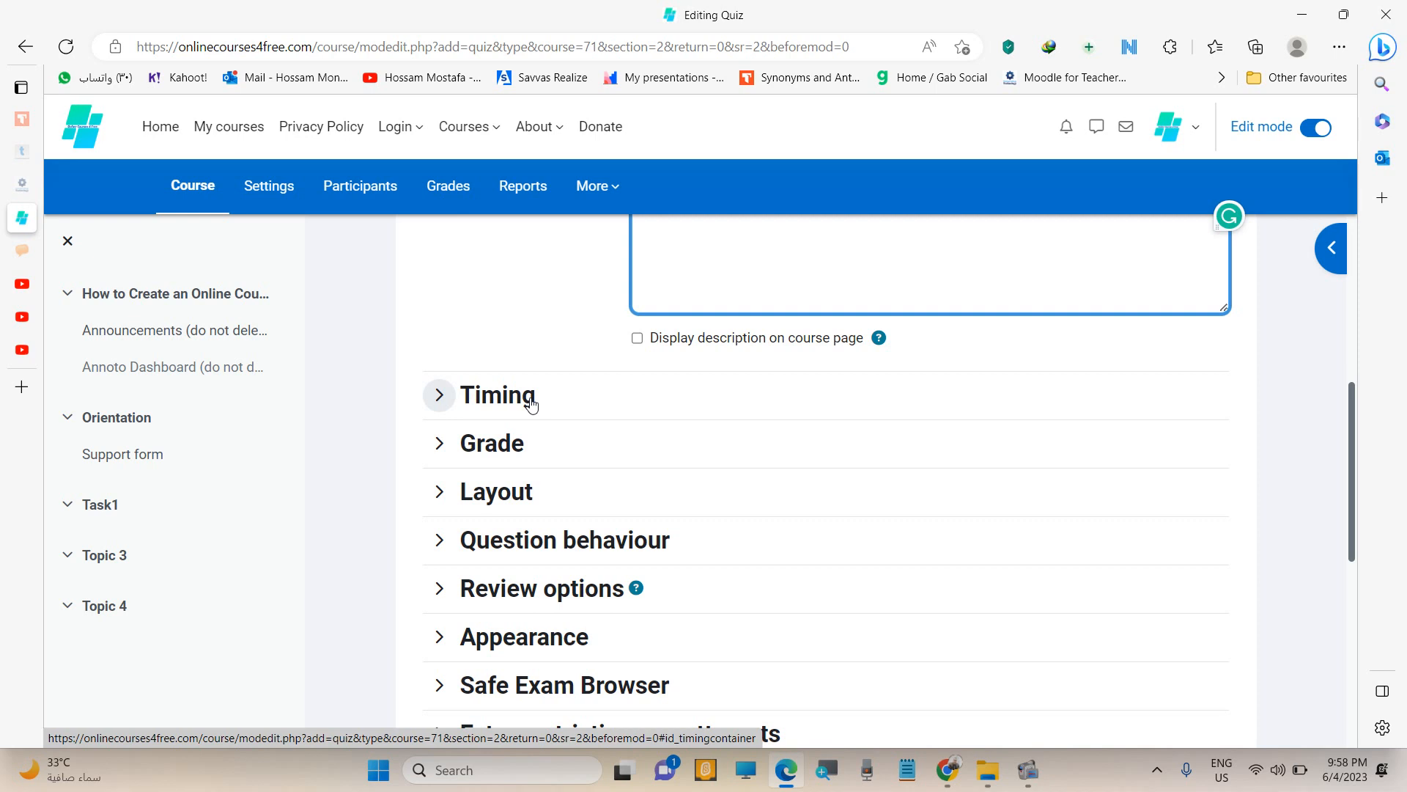
pyautogui.click(437, 396)
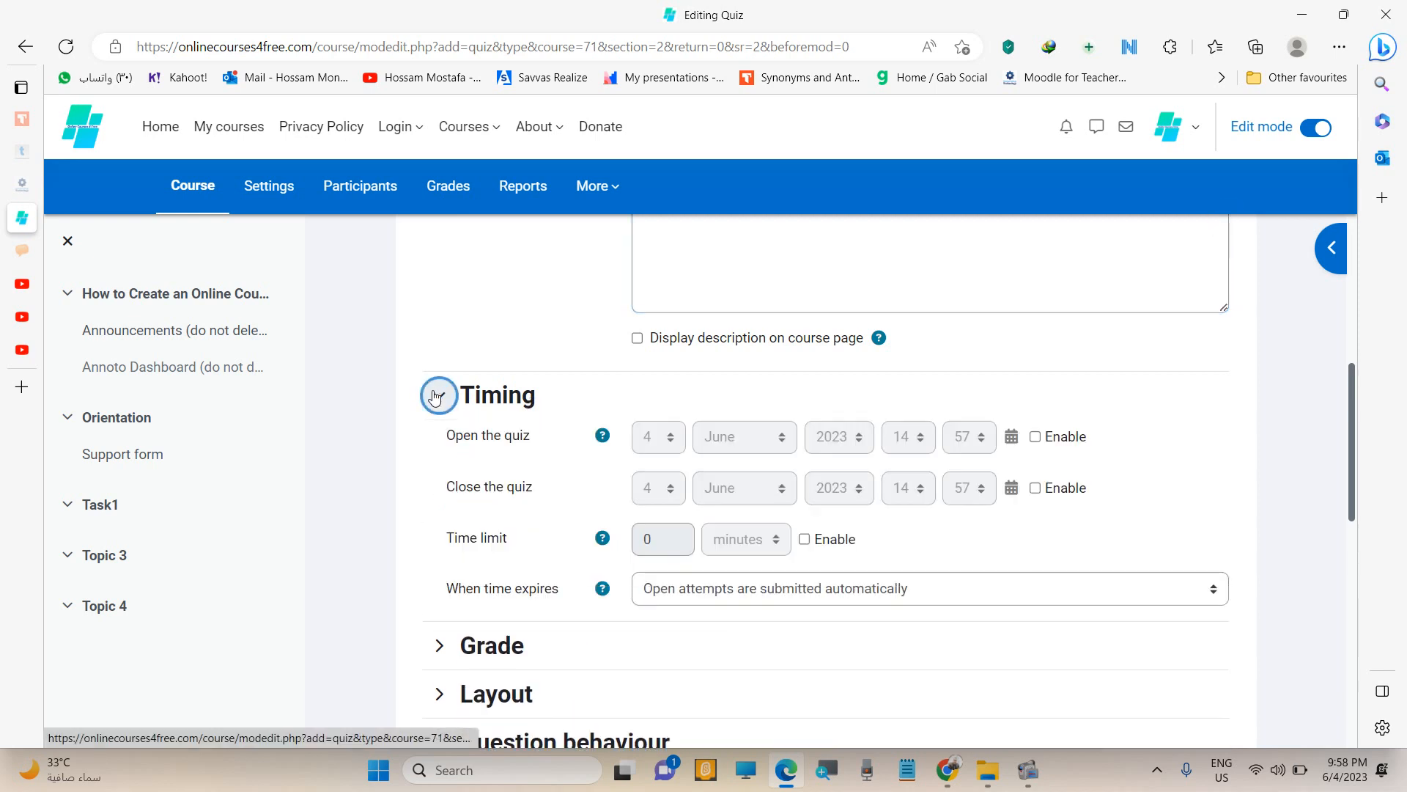
pyautogui.click(438, 397)
pyautogui.scroll(-1, 455, 411)
# Expand the quiz's Grade settings and check the choices for grade category and attempts allowed.
pyautogui.click(438, 363)
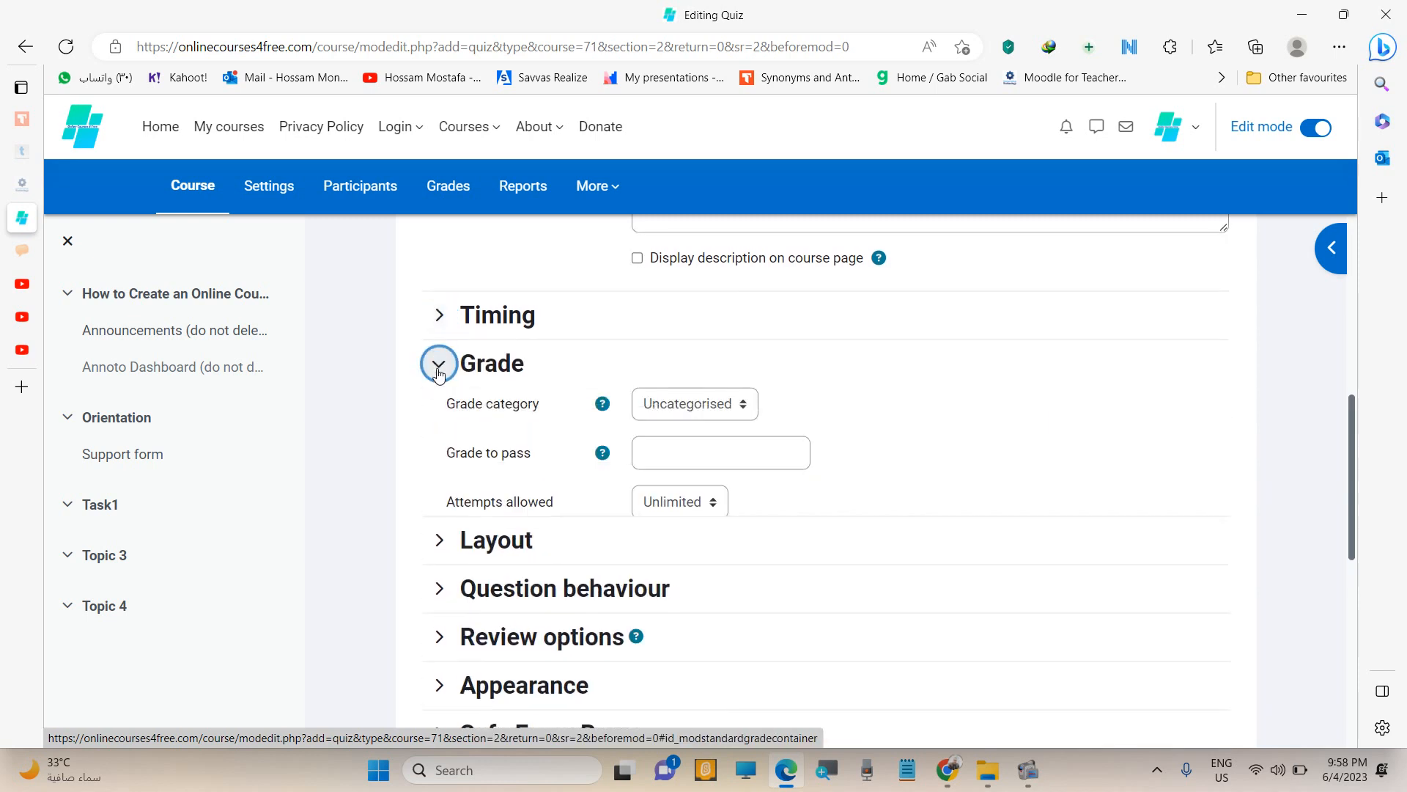
pyautogui.click(744, 403)
pyautogui.click(744, 403)
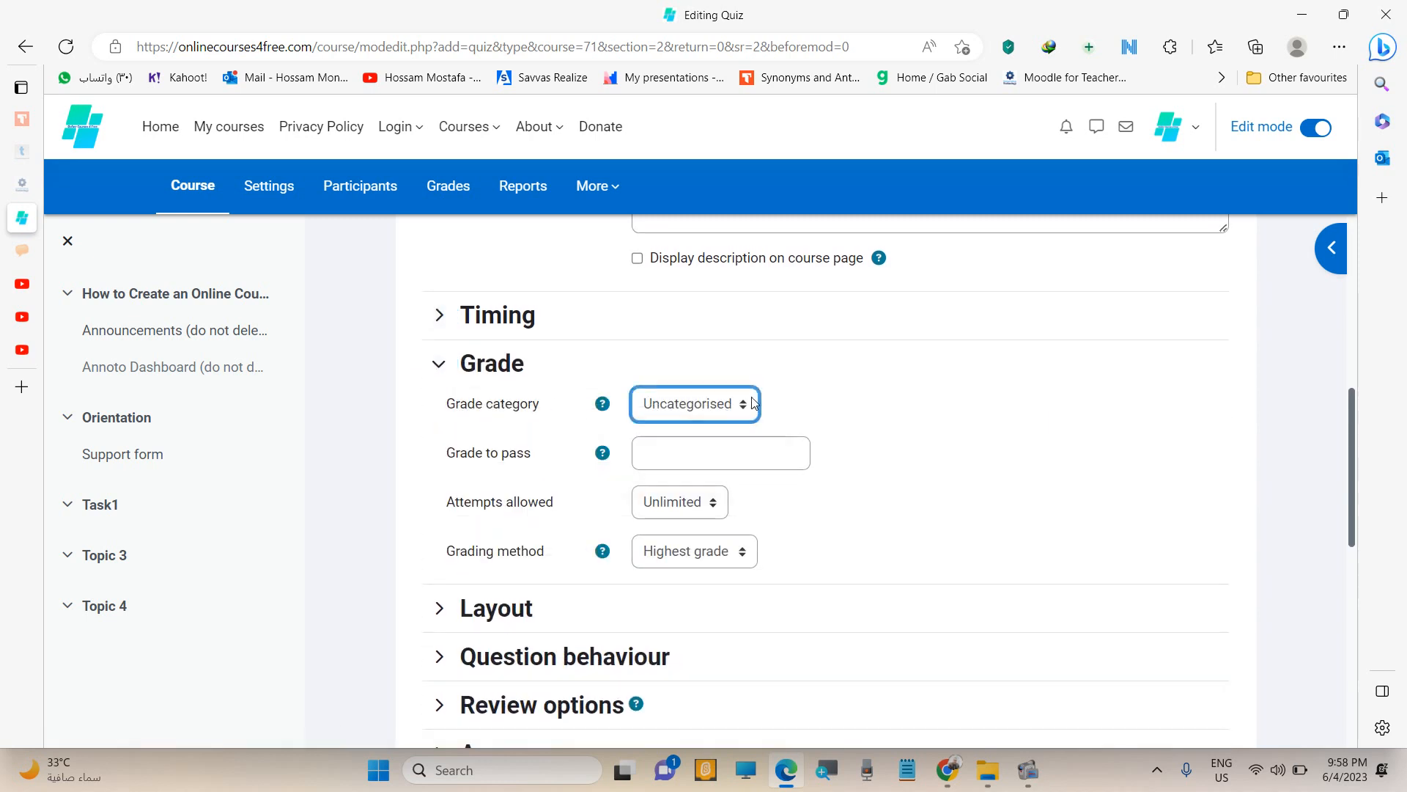
pyautogui.click(711, 510)
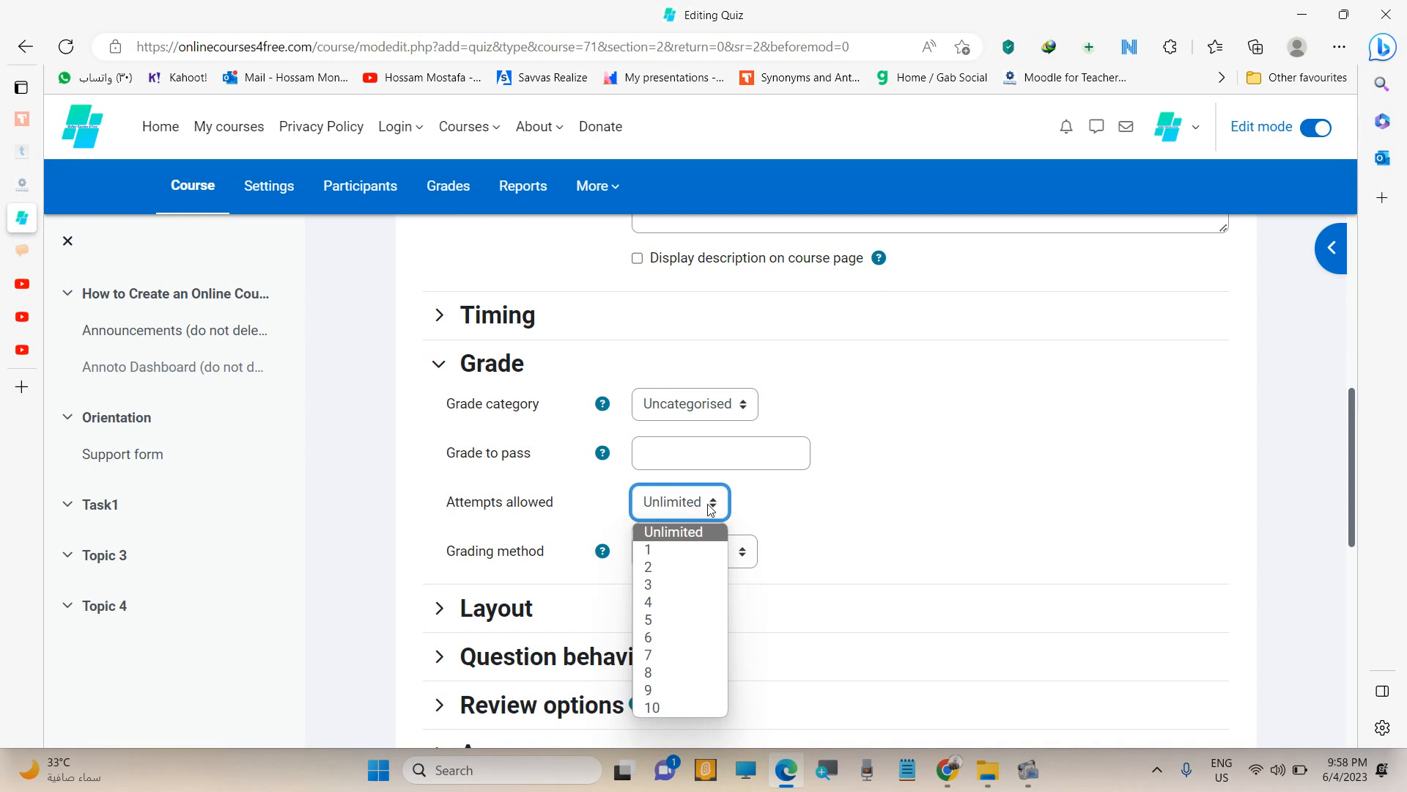
pyautogui.click(711, 510)
# Expand the quiz's Layout settings and check the choices for starting a new page.
pyautogui.scroll(-2, 792, 498)
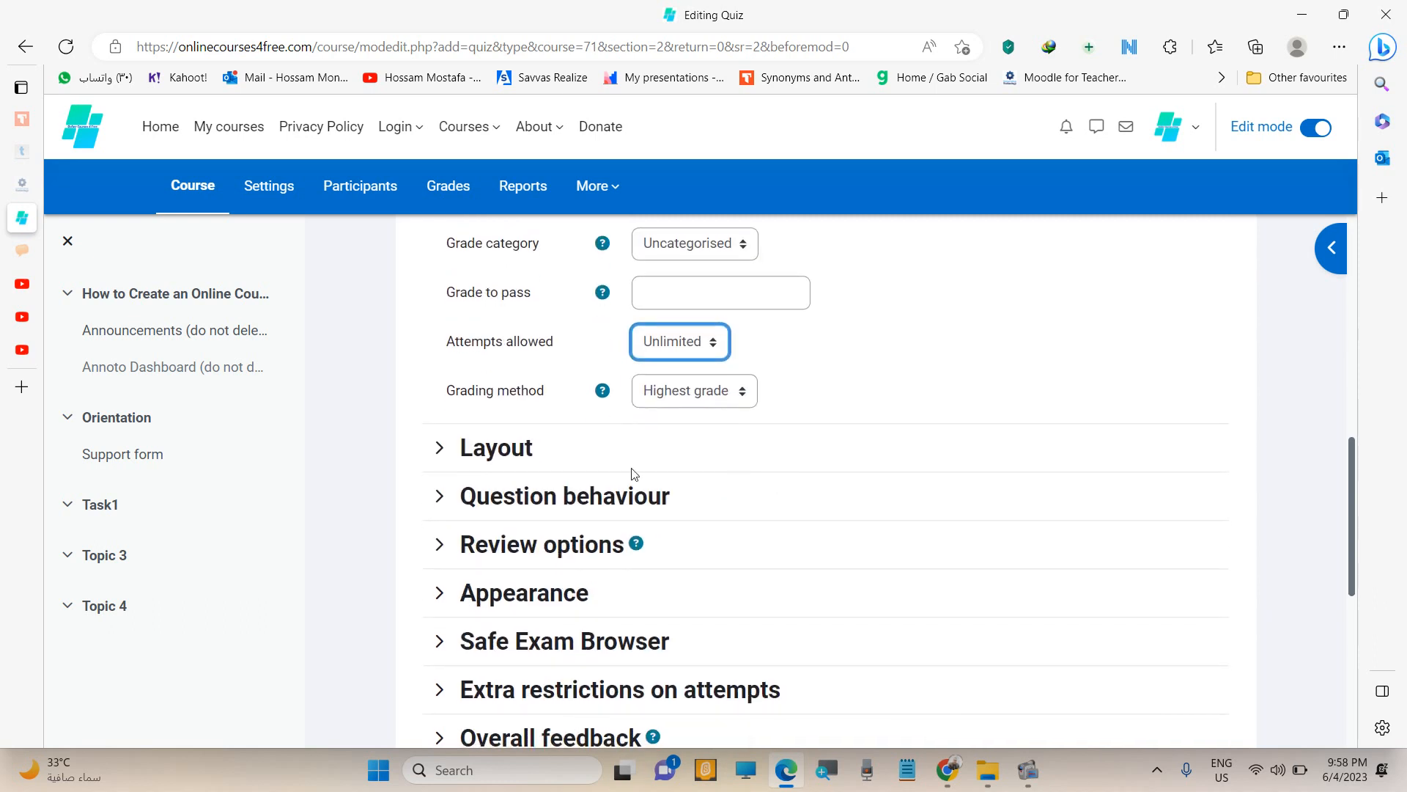
pyautogui.scroll(-1, 502, 462)
pyautogui.click(440, 368)
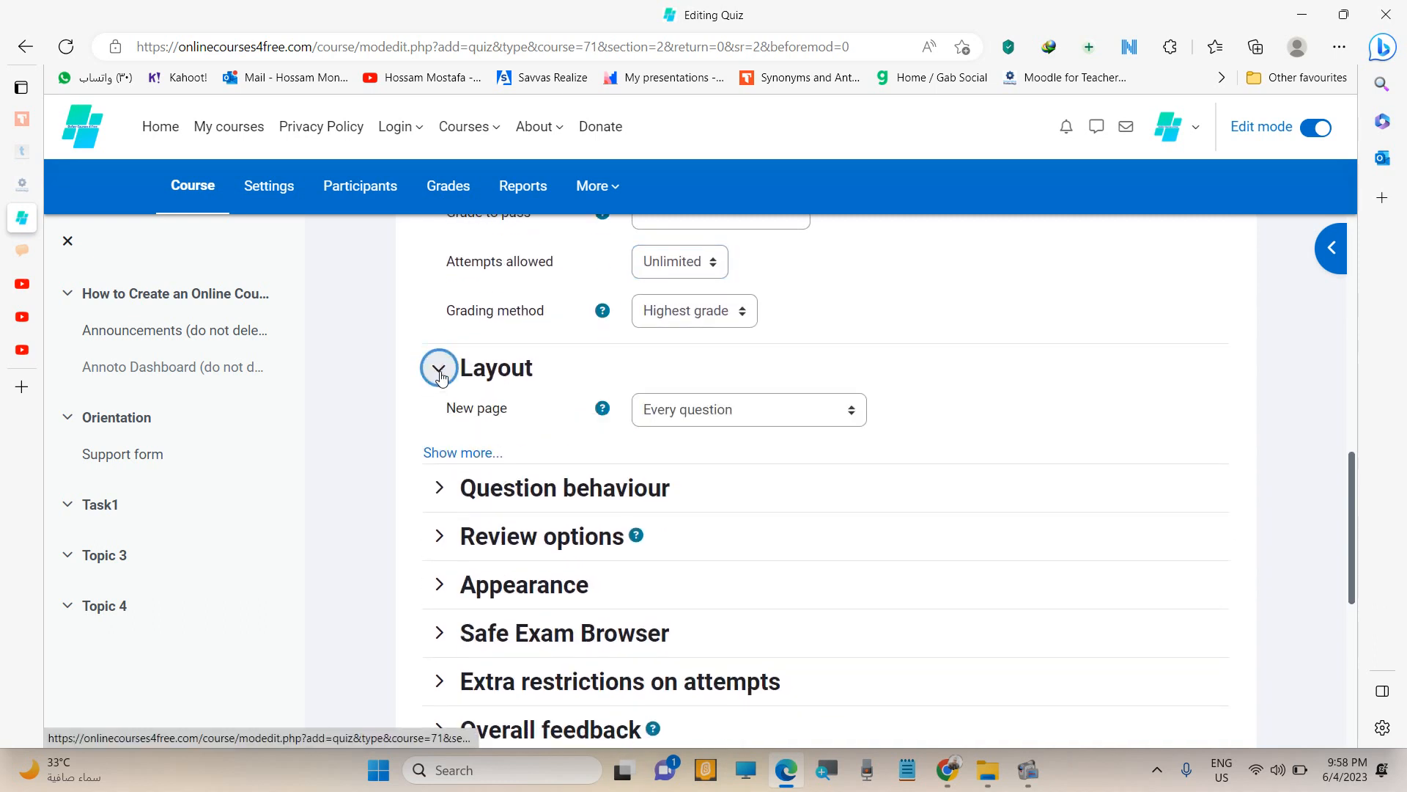
pyautogui.click(762, 420)
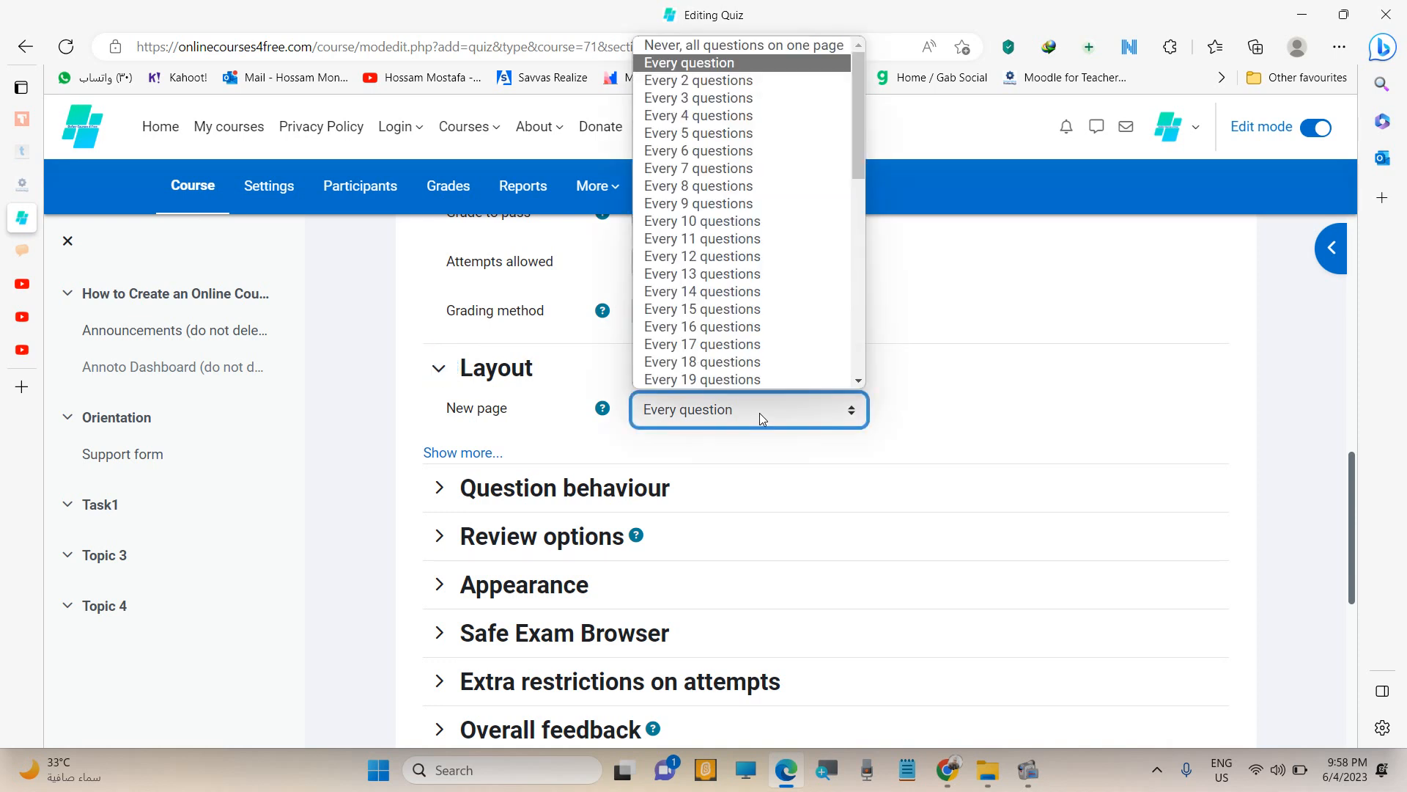
pyautogui.click(818, 466)
pyautogui.scroll(-1, 660, 505)
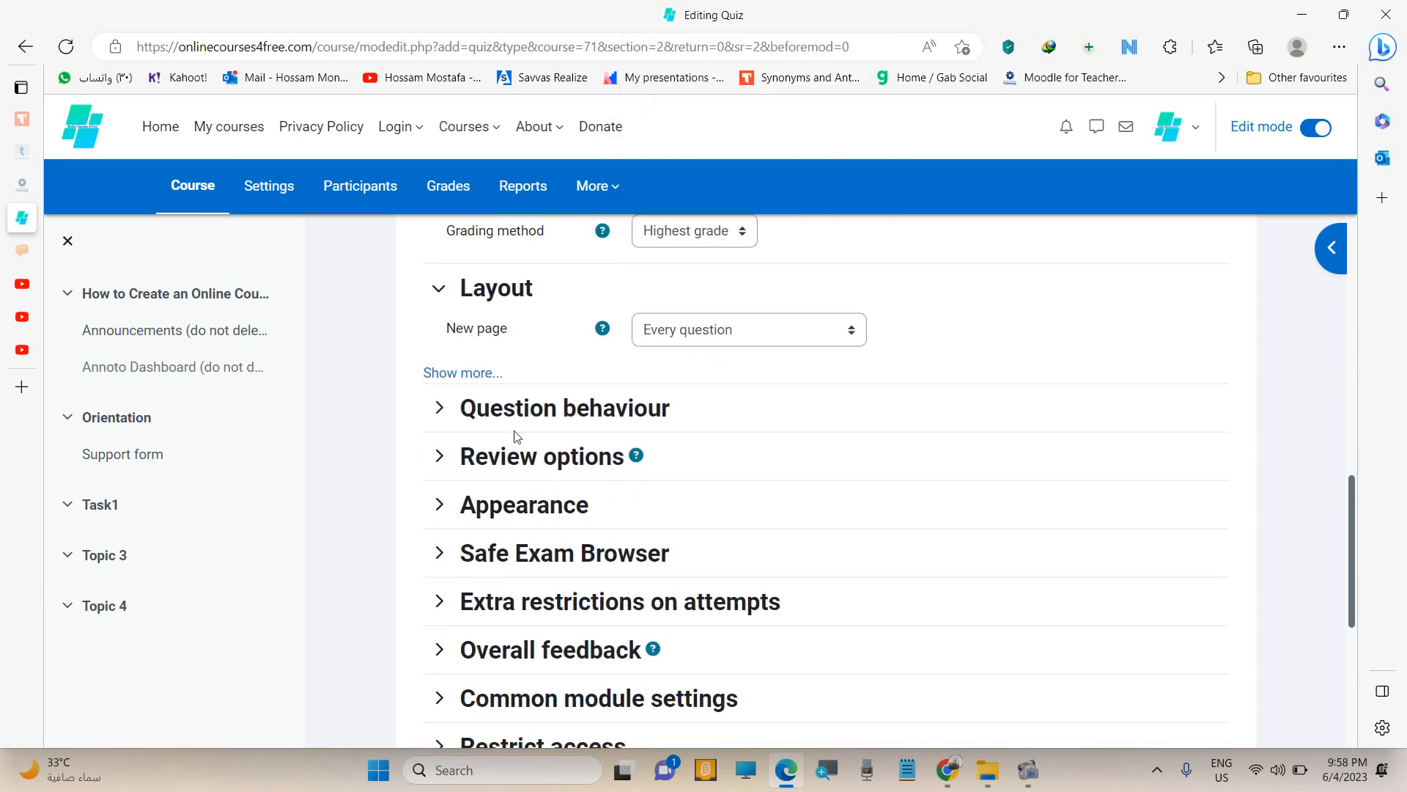
# Expand the quiz's Question behaviour settings to look them over, and save and display the quiz.
pyautogui.scroll(-1, 503, 433)
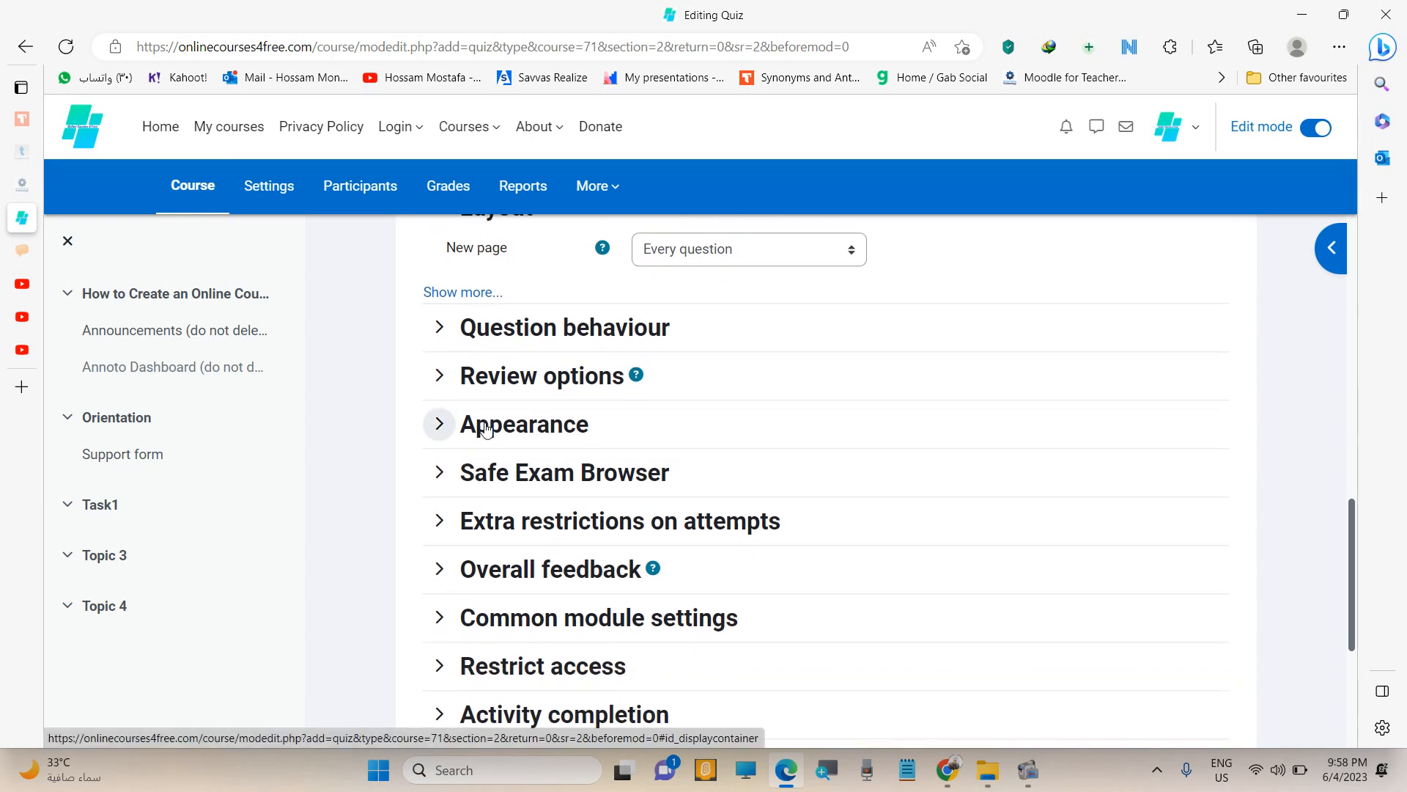
pyautogui.click(461, 331)
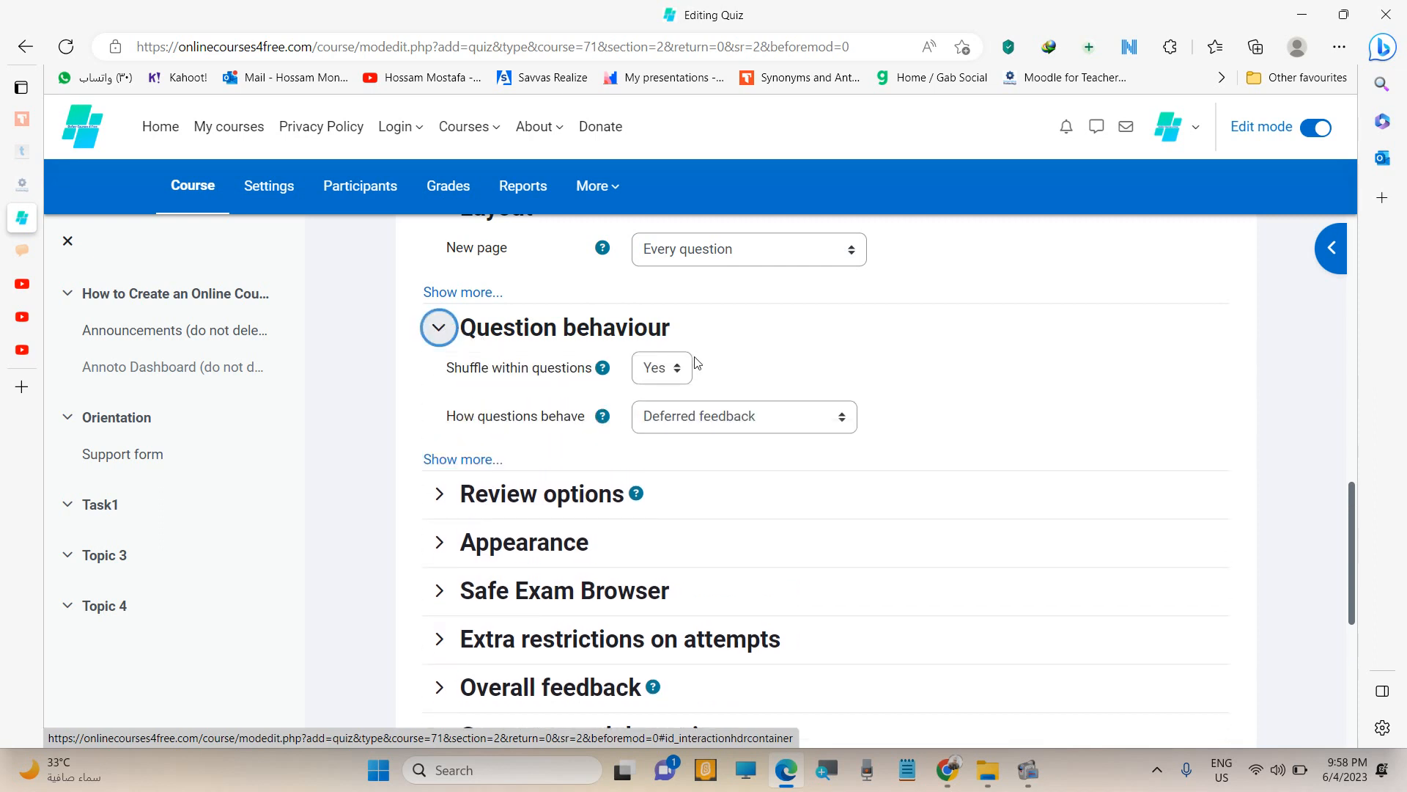
pyautogui.scroll(-1, 574, 412)
pyautogui.scroll(-1, 582, 616)
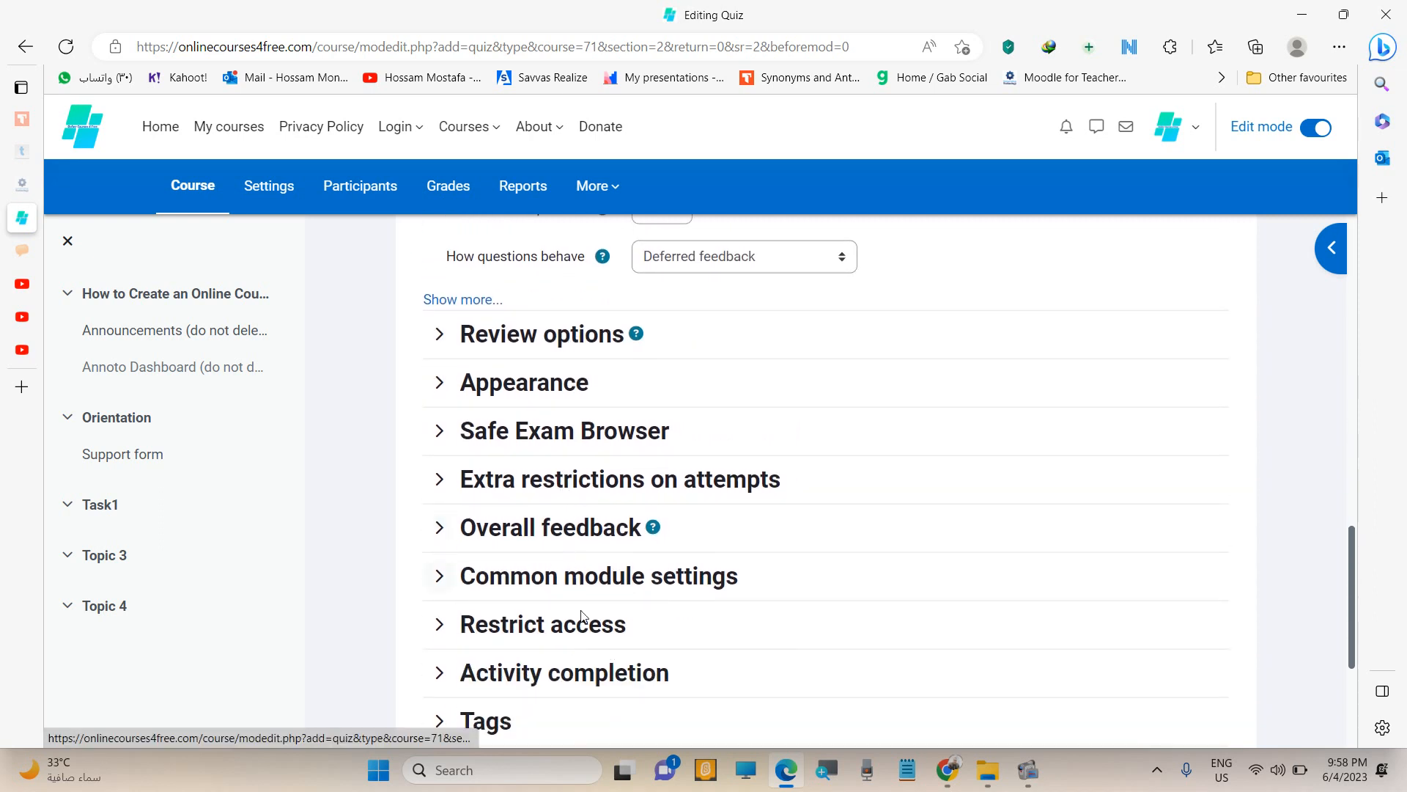
pyautogui.scroll(-2, 582, 616)
pyautogui.scroll(-2, 607, 597)
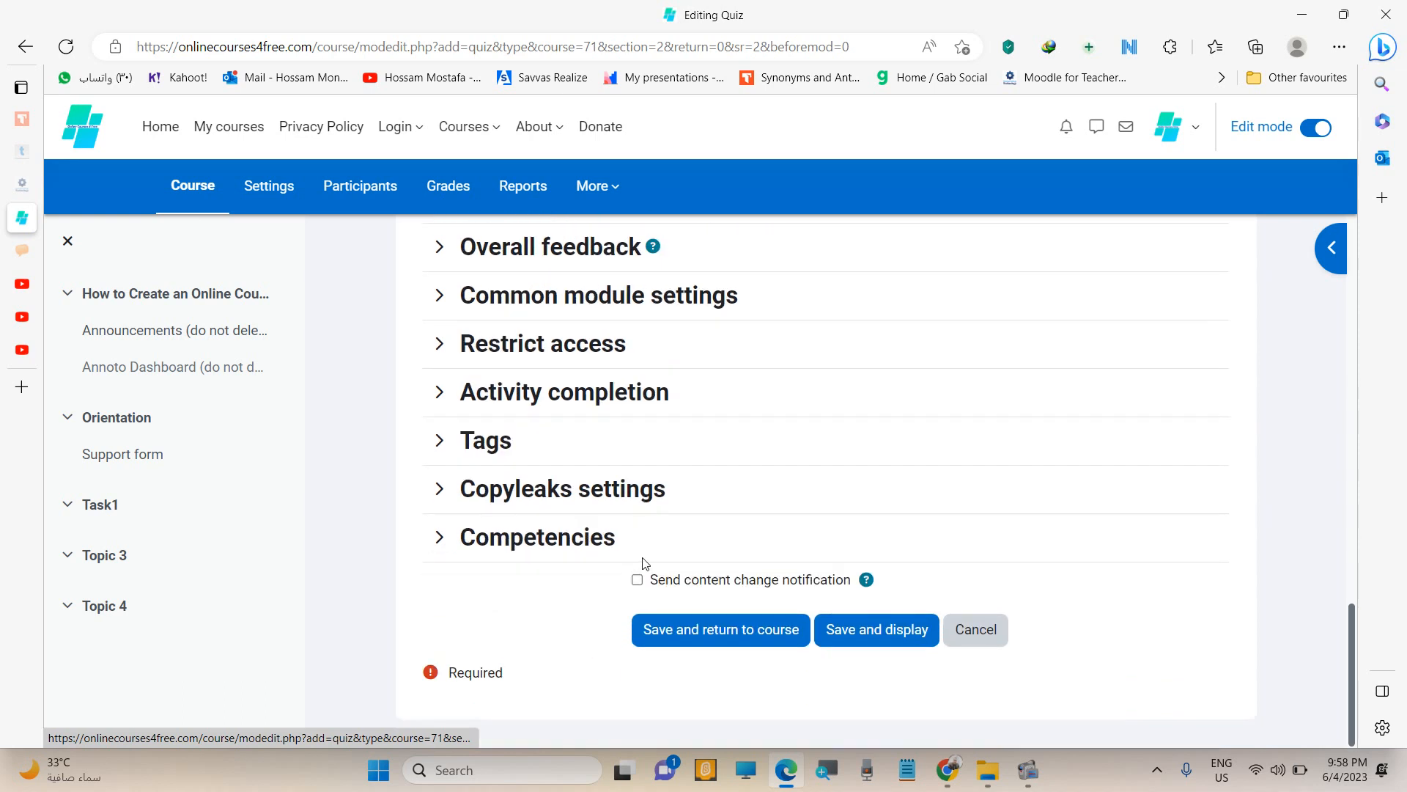
pyautogui.click(865, 628)
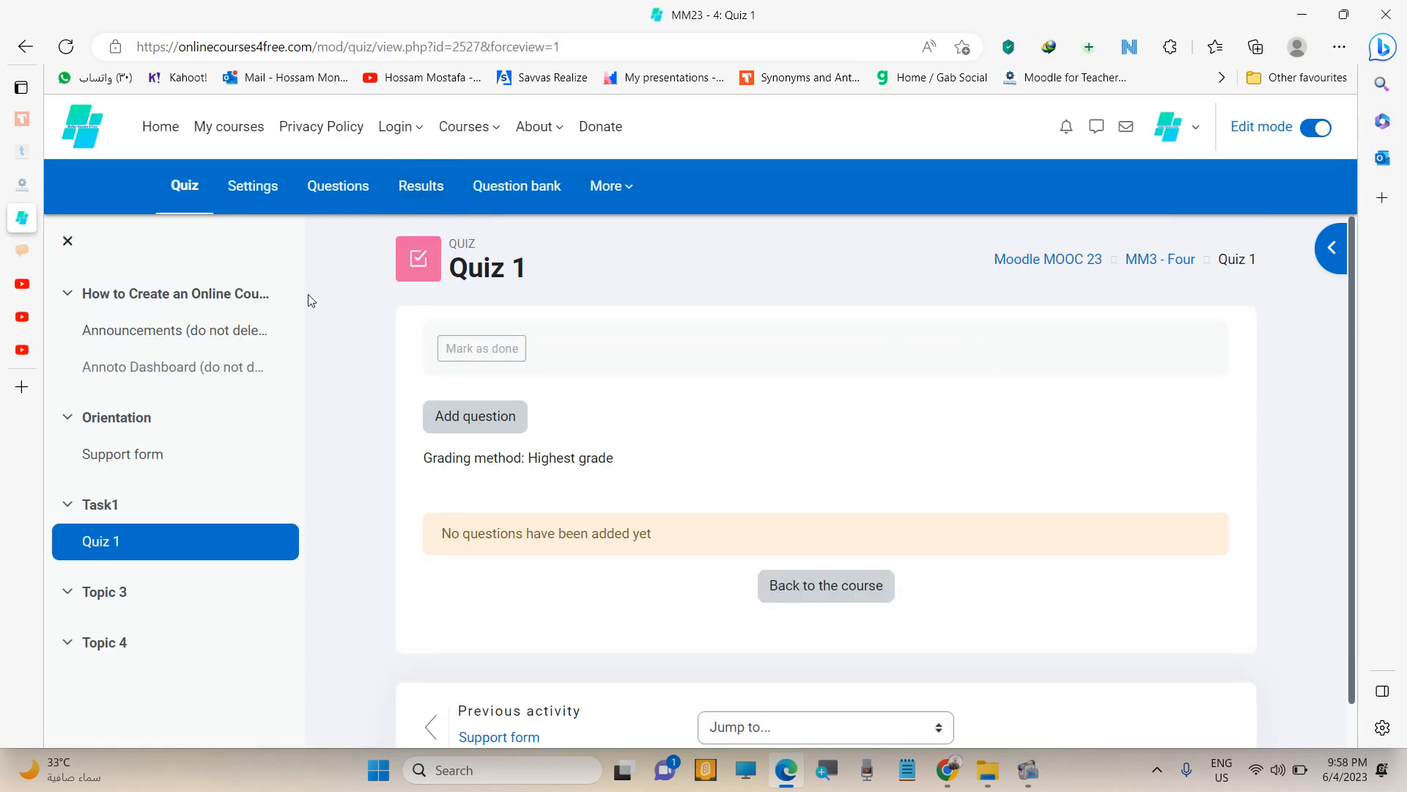
# Look through the course's Orientation, Topic 3 and Task1 sections to review their contents.
pyautogui.click(125, 420)
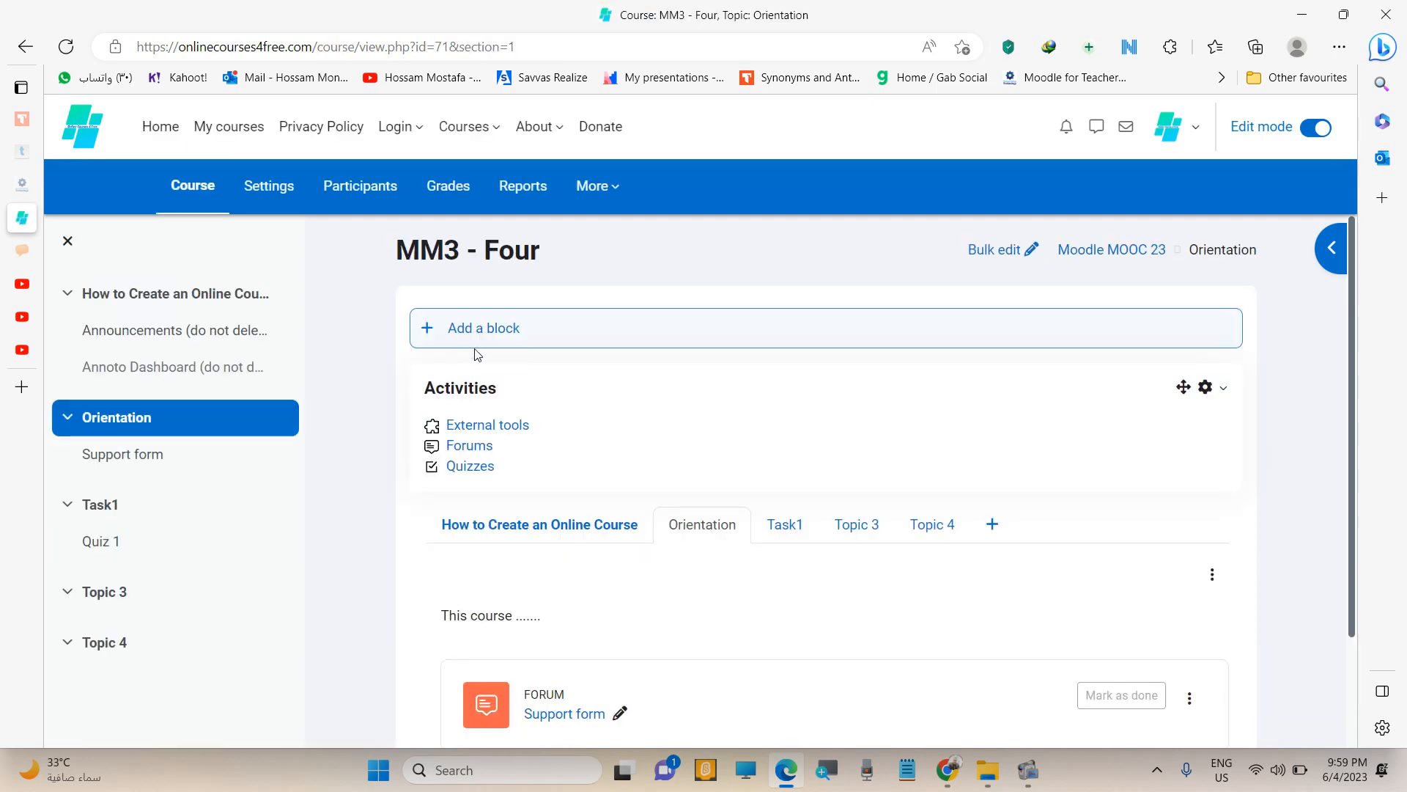
pyautogui.click(866, 529)
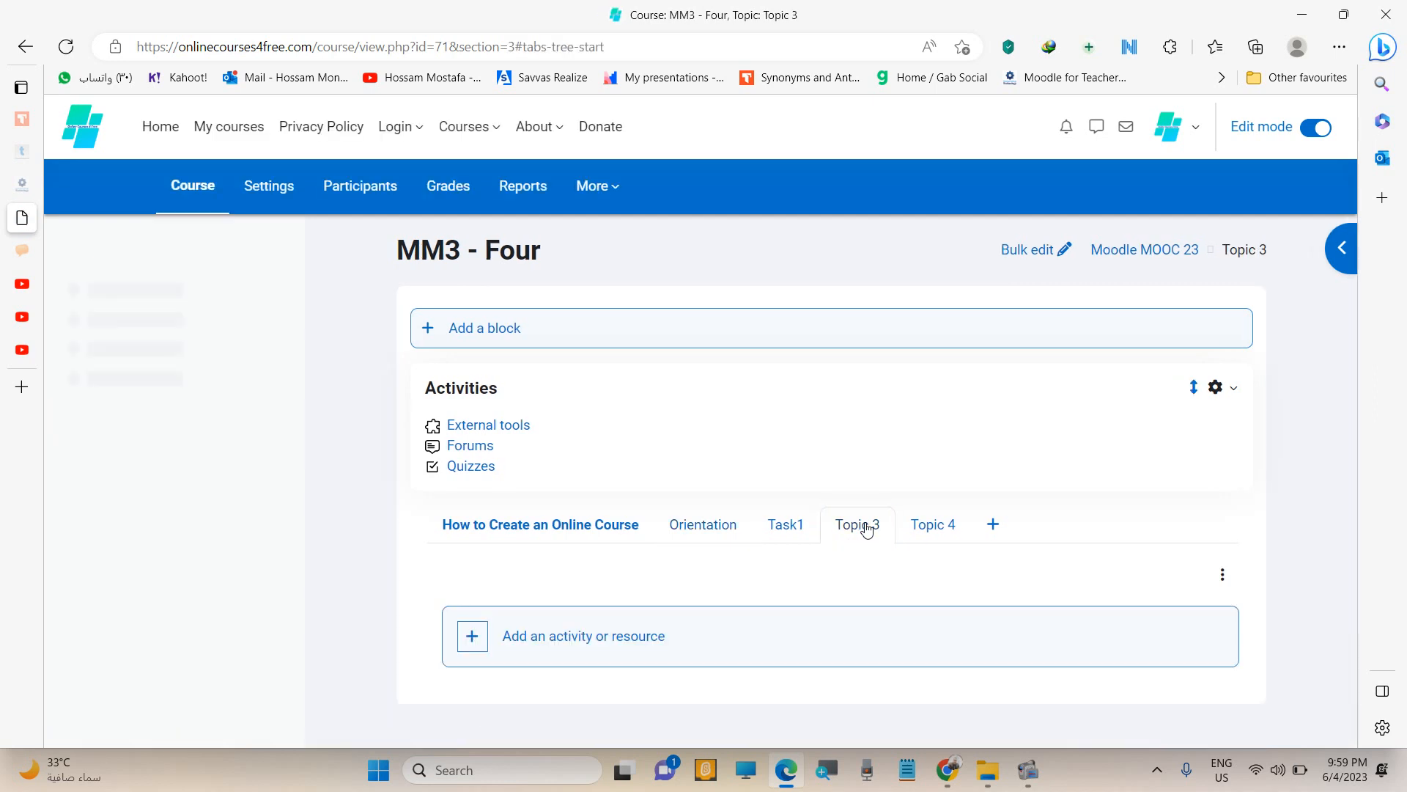
pyautogui.click(775, 527)
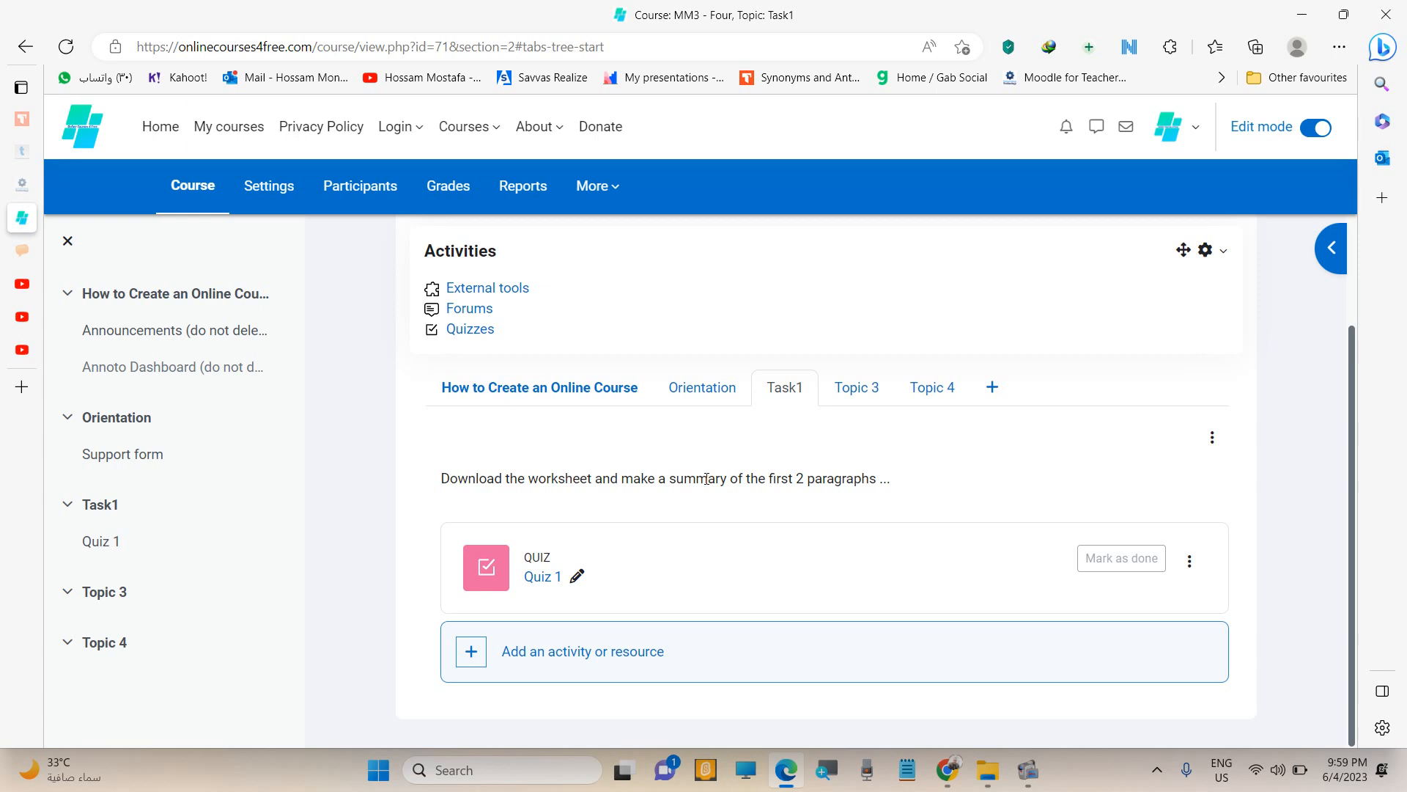
pyautogui.scroll(2, 706, 479)
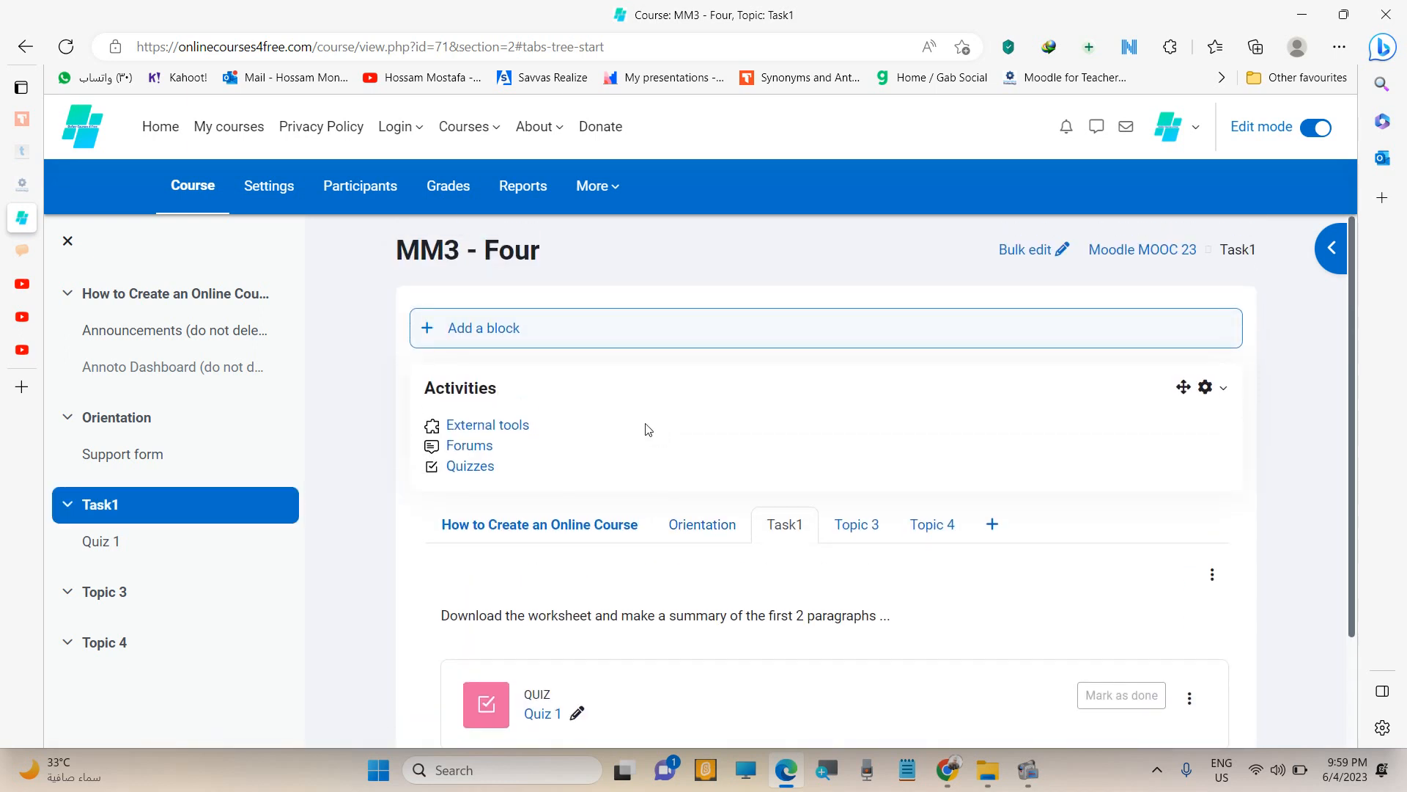
# Open the course settings and set the maximum upload size under Files and uploads to 10 KB.
pyautogui.click(285, 200)
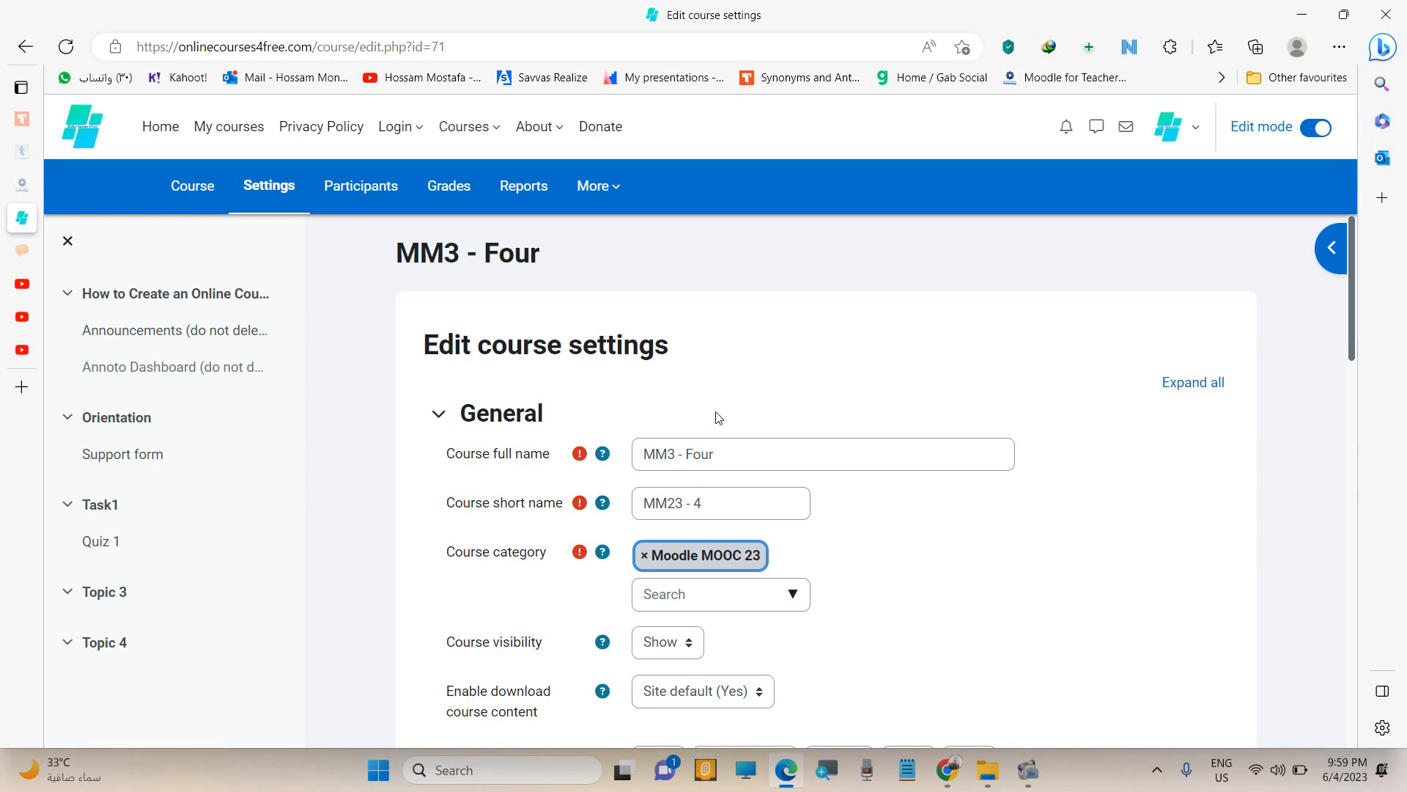
pyautogui.scroll(-4, 816, 377)
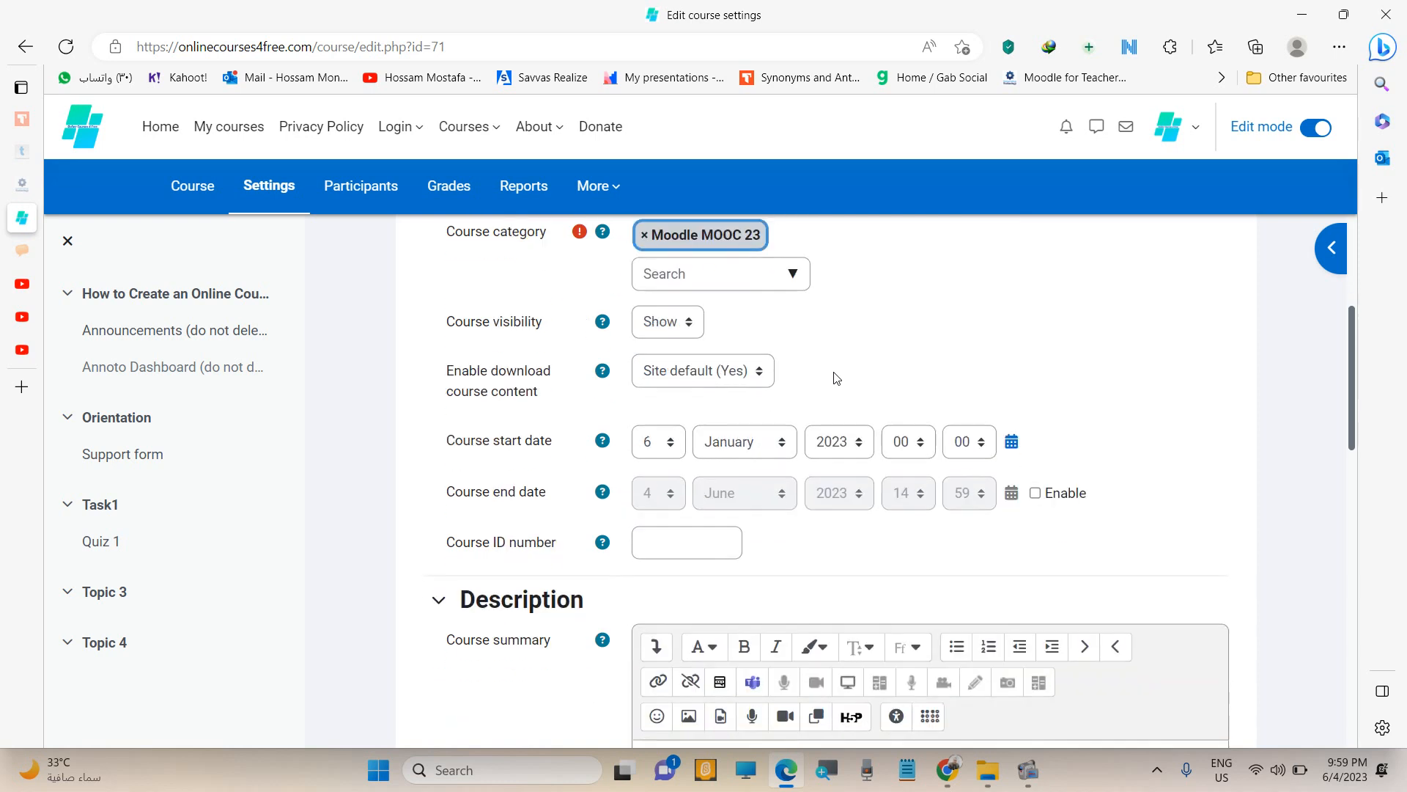
pyautogui.scroll(-8, 837, 377)
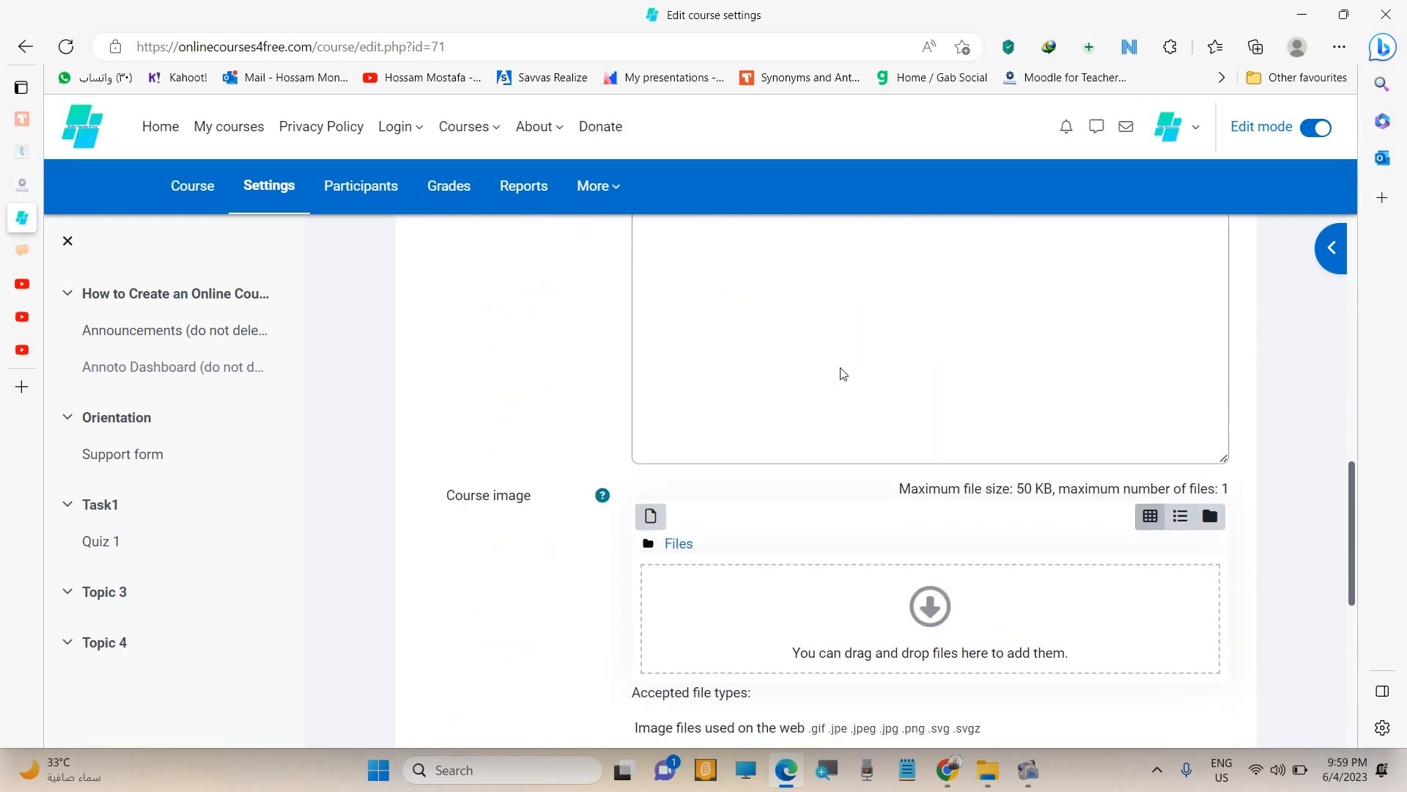
pyautogui.scroll(-4, 842, 367)
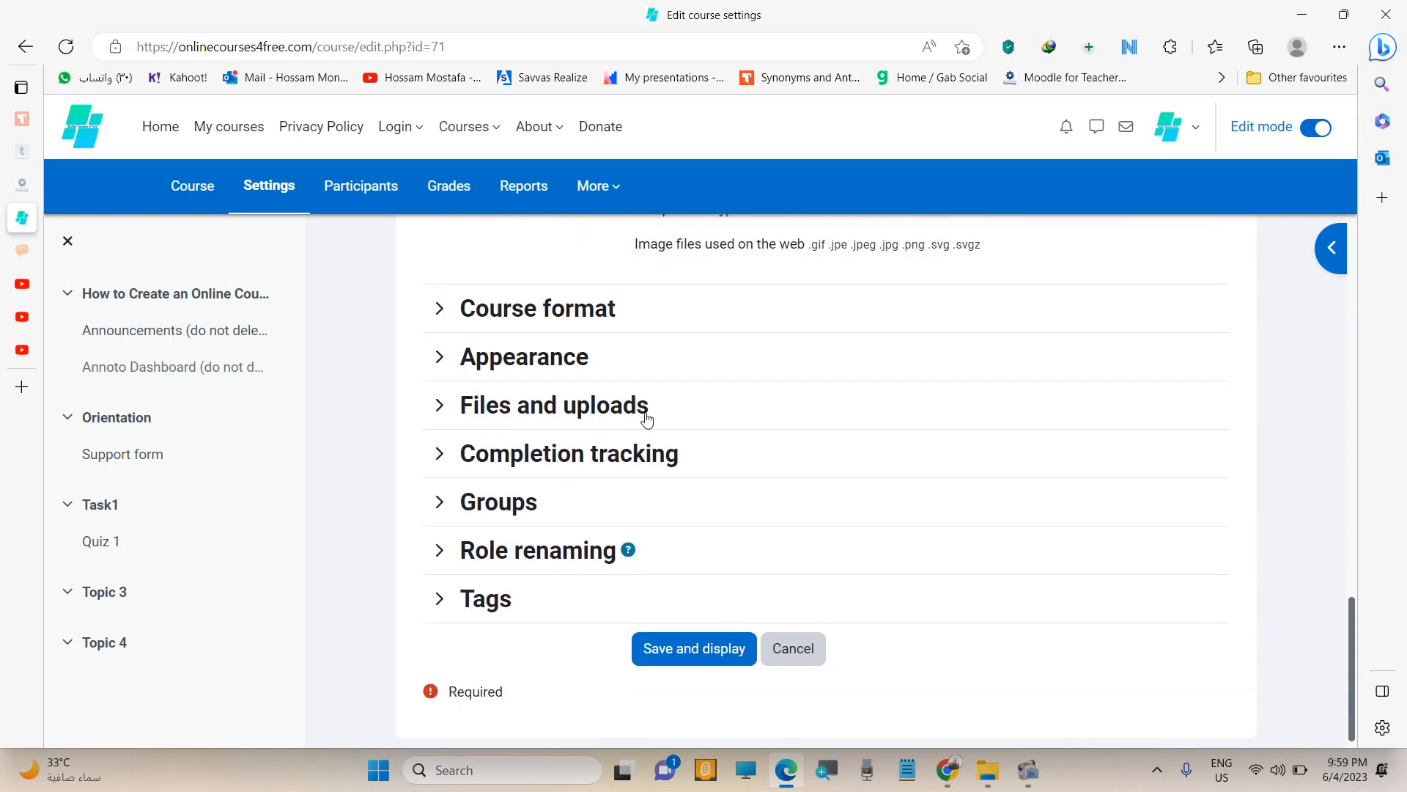
pyautogui.click(438, 407)
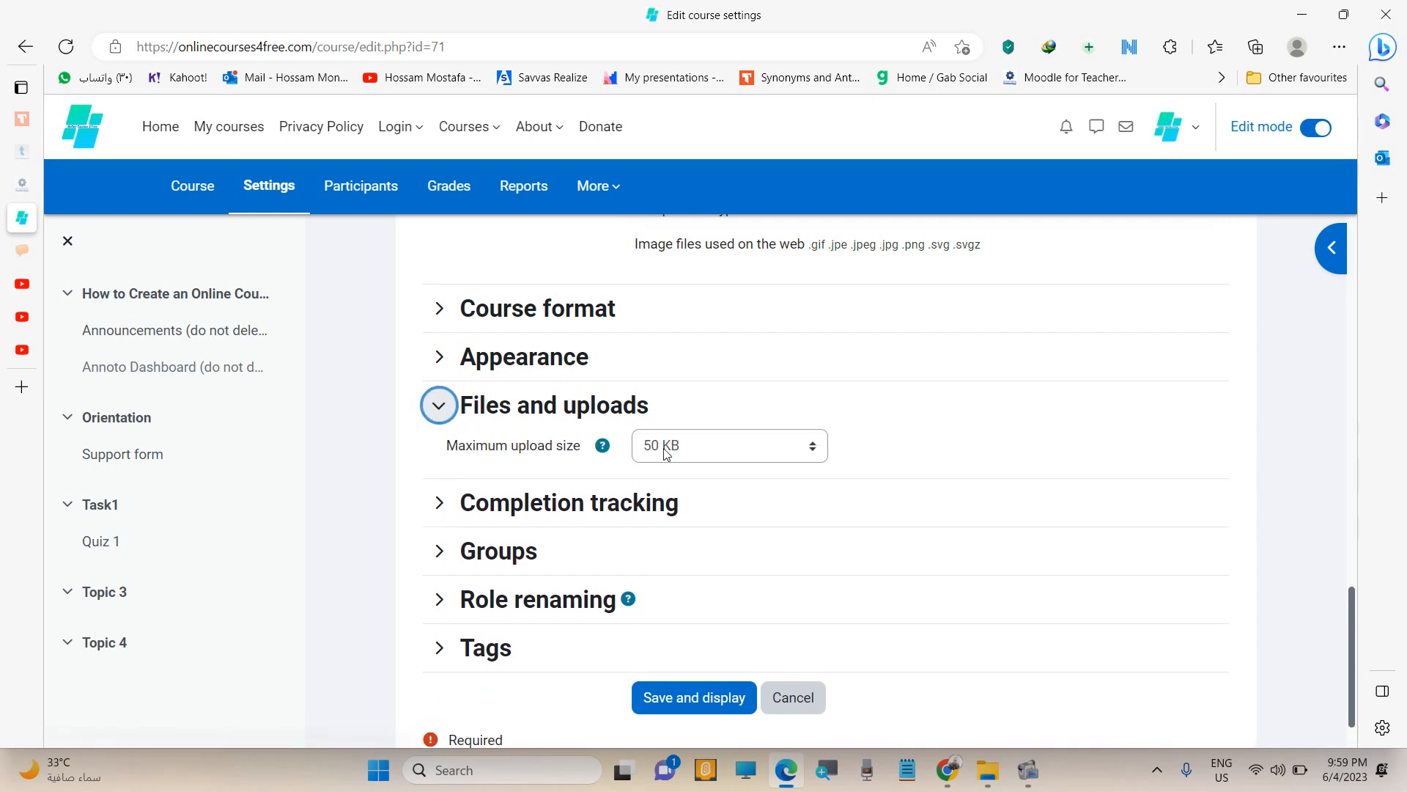
pyautogui.click(783, 456)
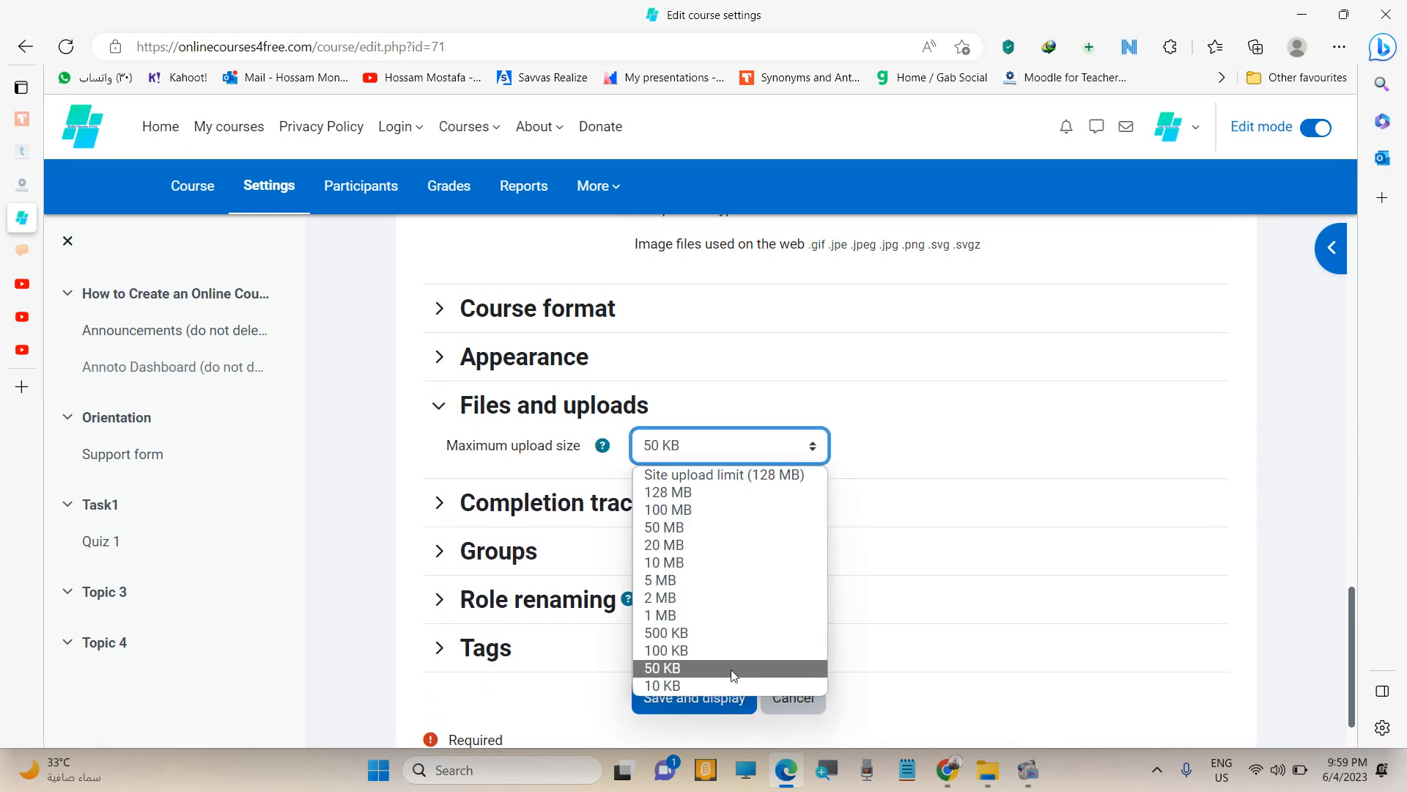
pyautogui.click(693, 685)
pyautogui.click(901, 480)
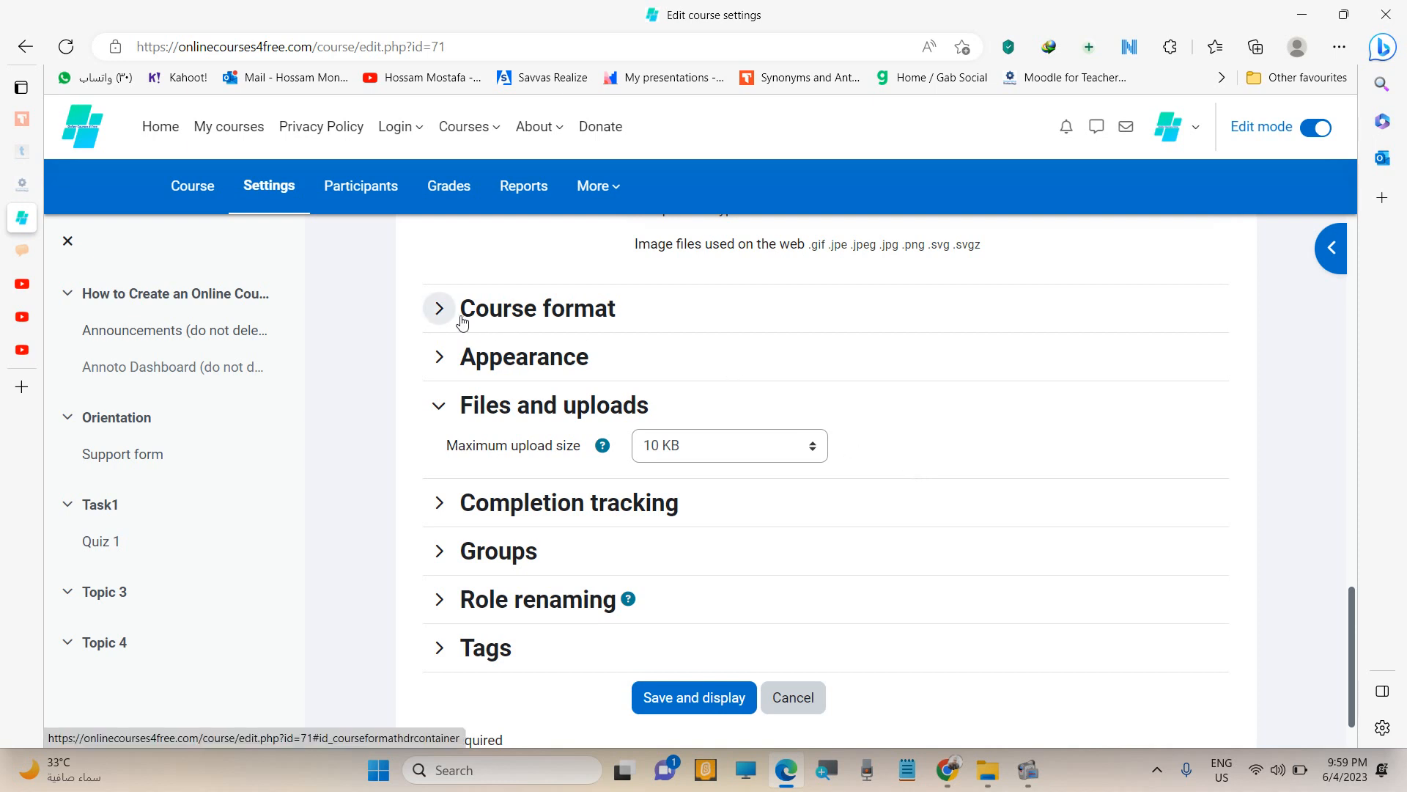
# Expand the course's Appearance and Completion tracking settings to review them, and save and display the course.
pyautogui.click(440, 360)
pyautogui.scroll(-4, 785, 513)
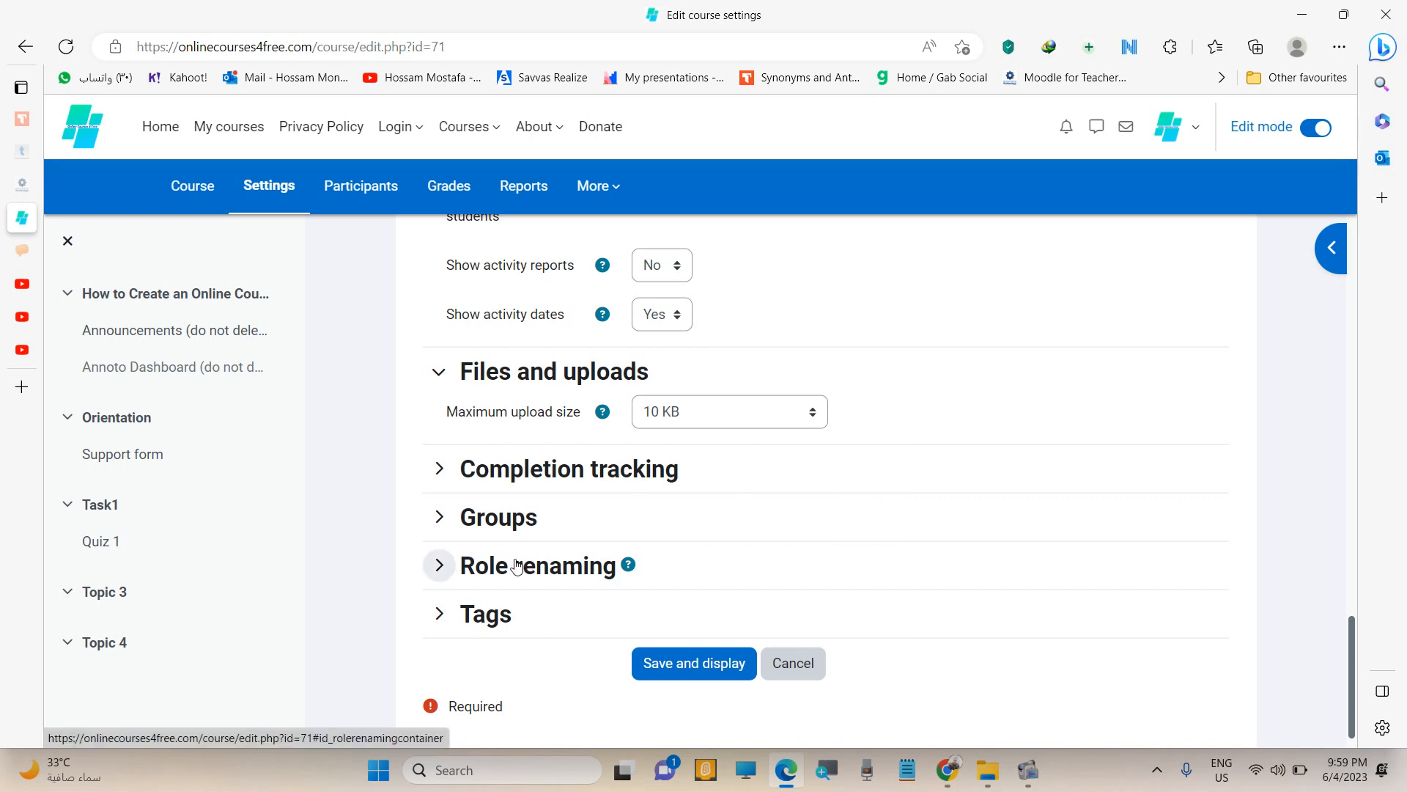
pyautogui.click(449, 477)
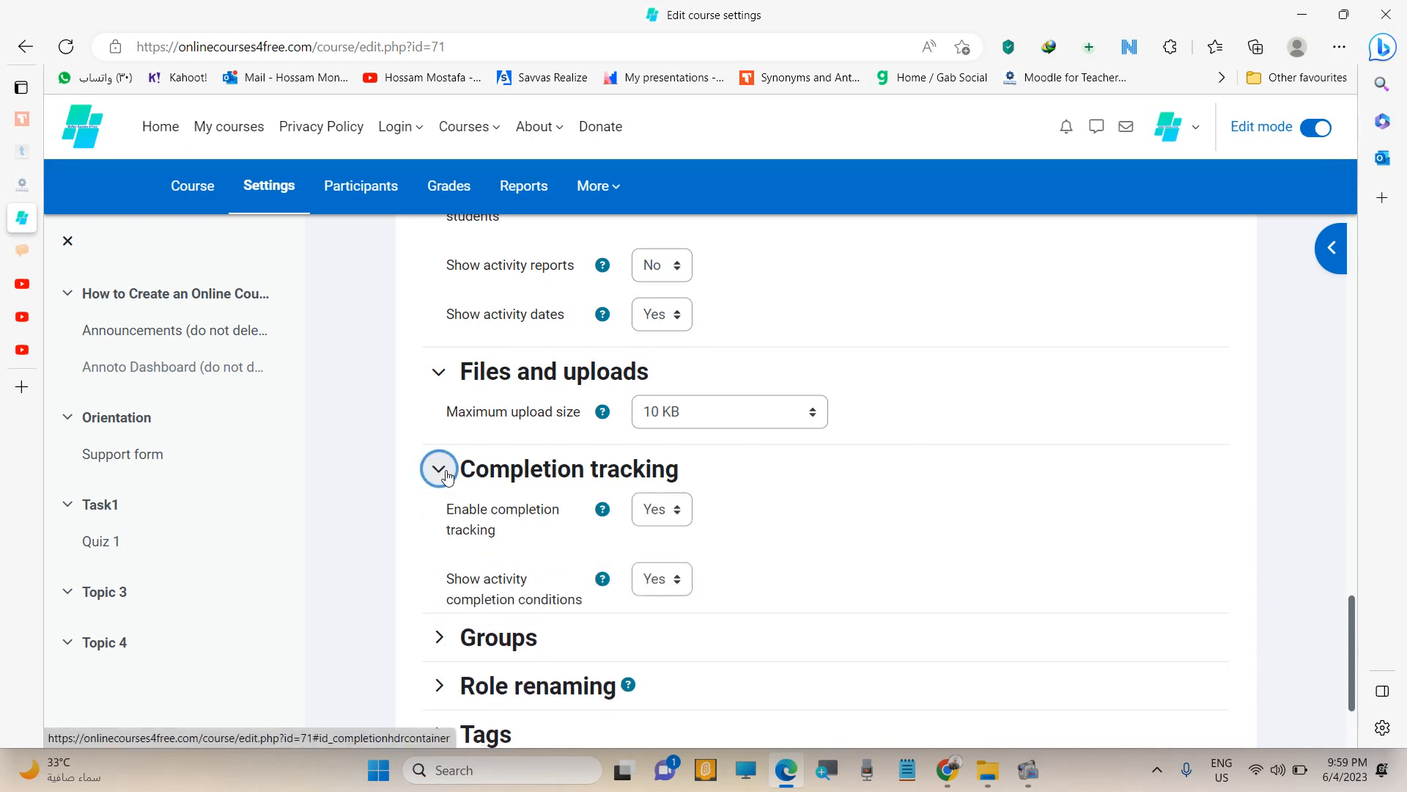
pyautogui.scroll(-1, 700, 512)
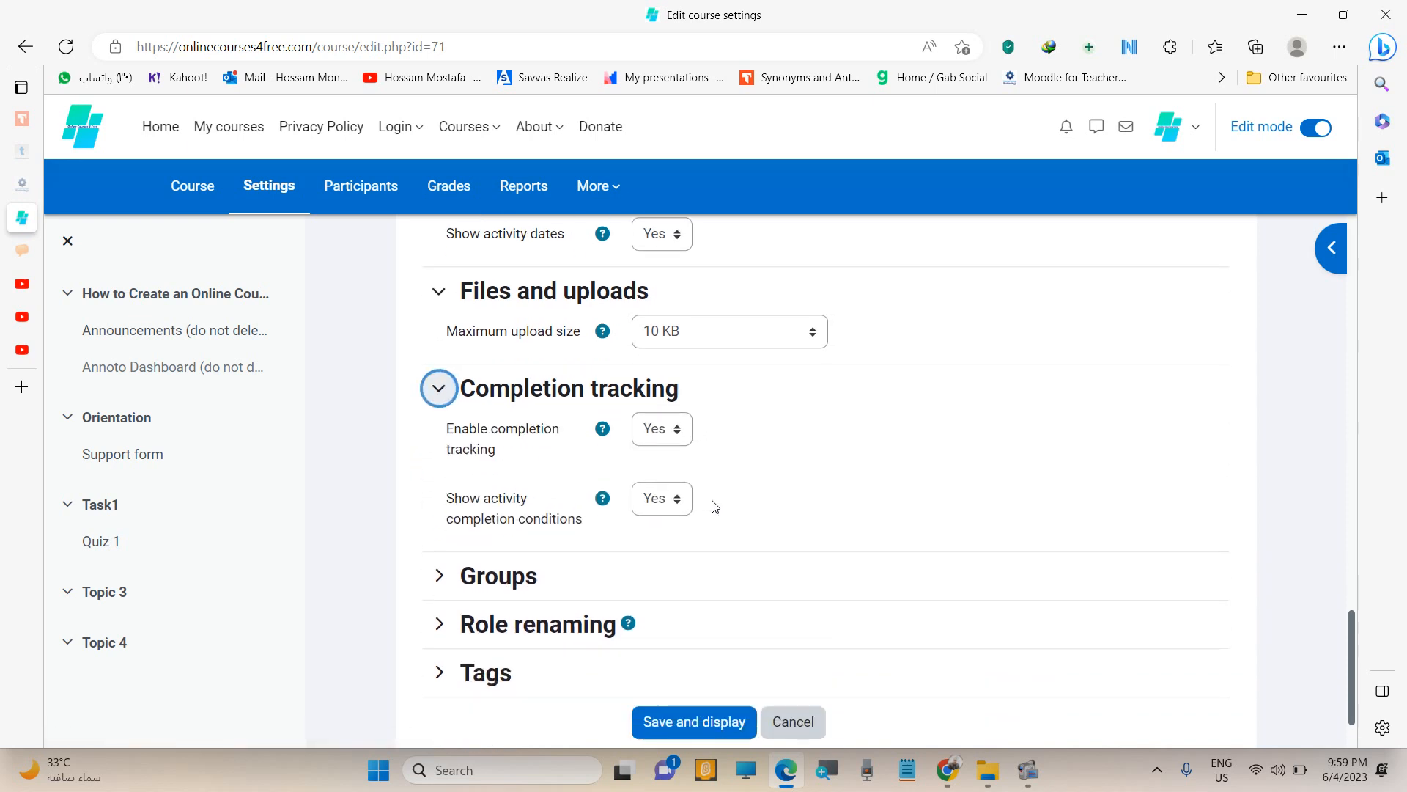
pyautogui.scroll(-1, 714, 506)
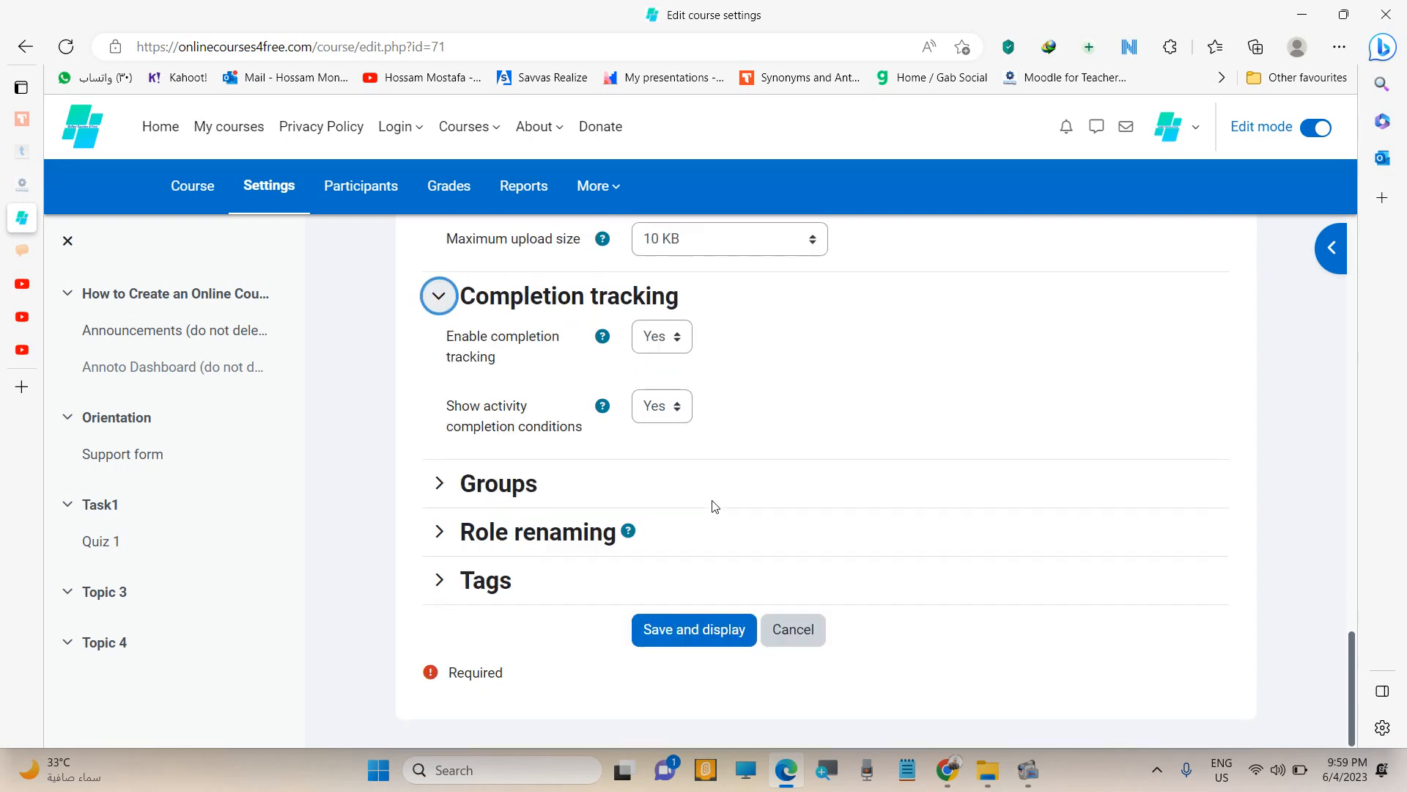
pyautogui.click(718, 631)
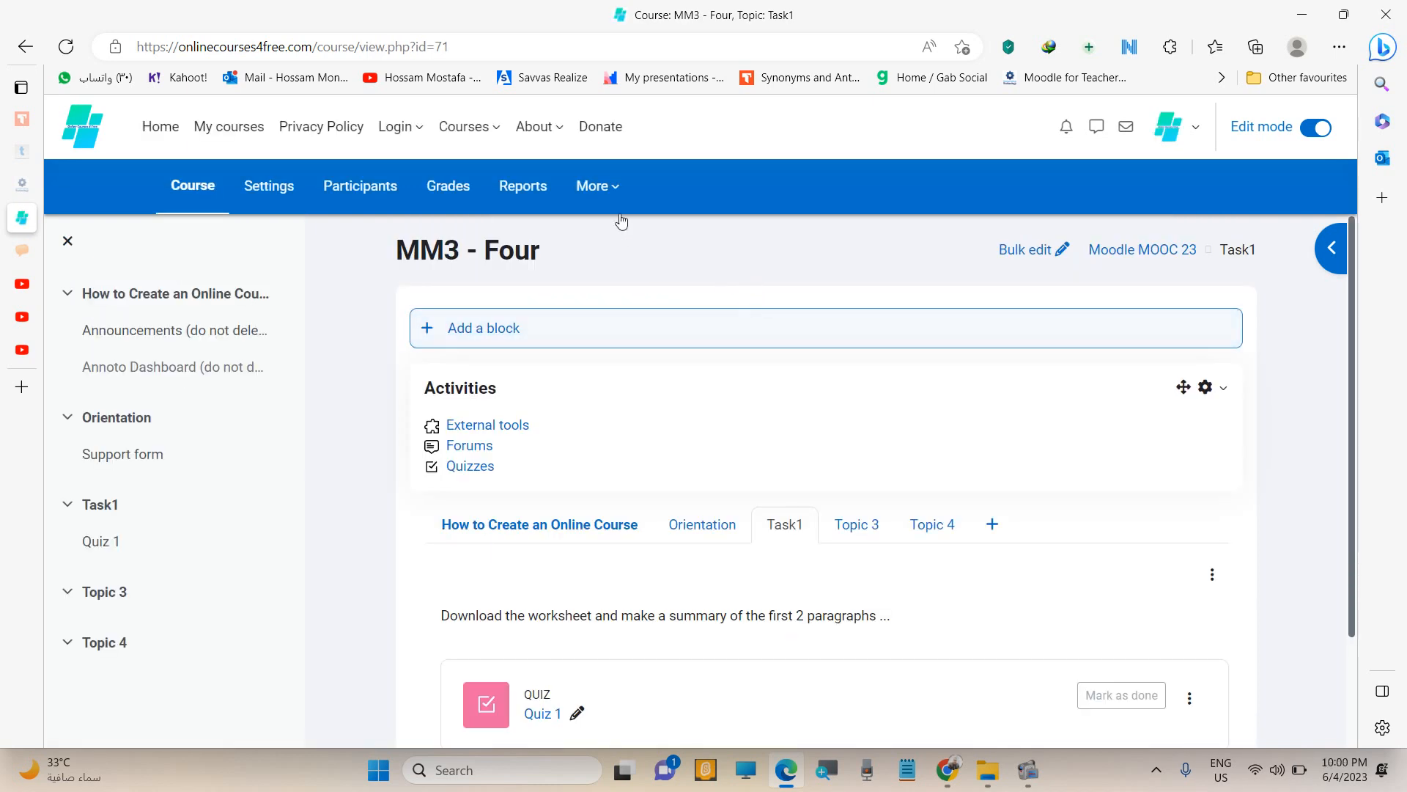
# Open the course completion settings and examine the available conditions, including Course grade and Manual self completion.
pyautogui.click(612, 191)
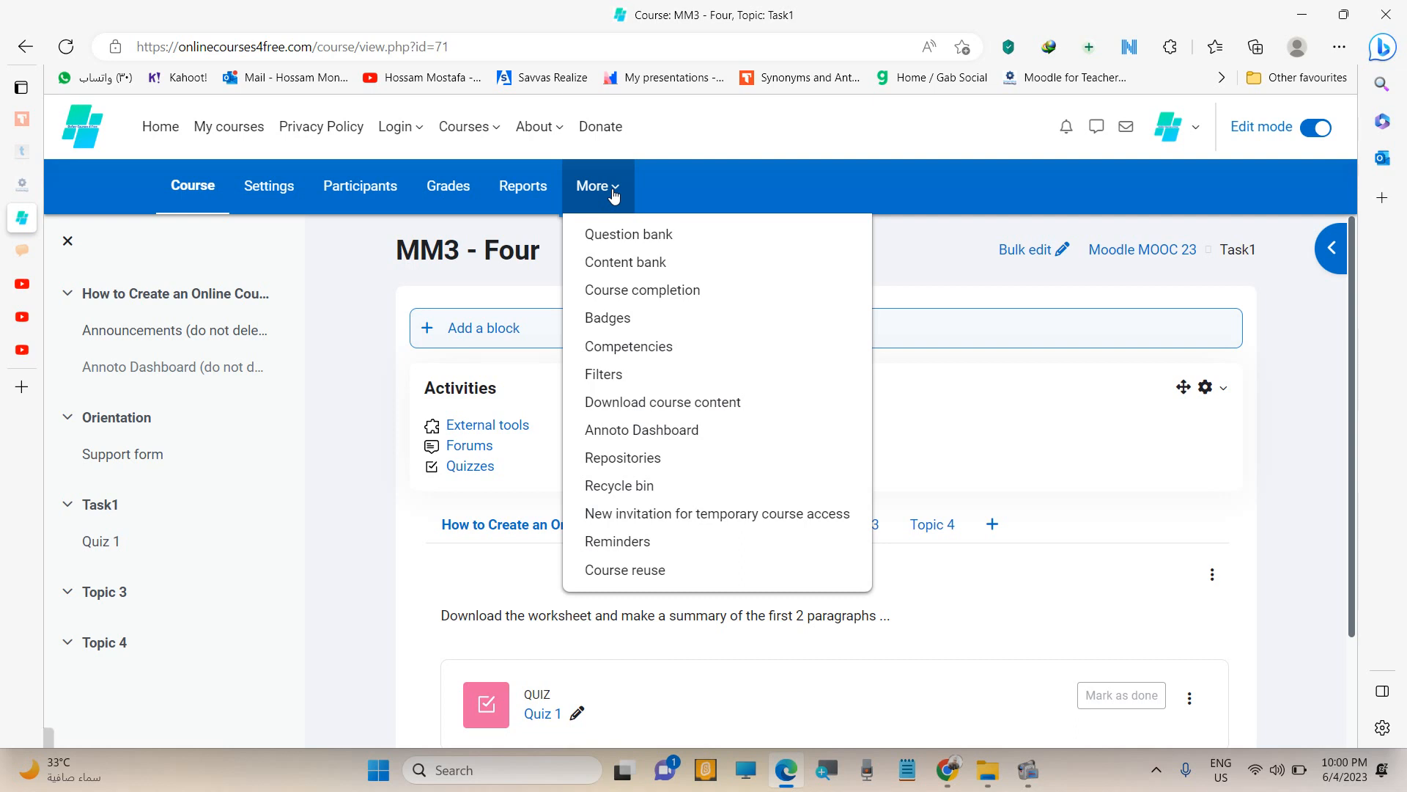
pyautogui.click(666, 293)
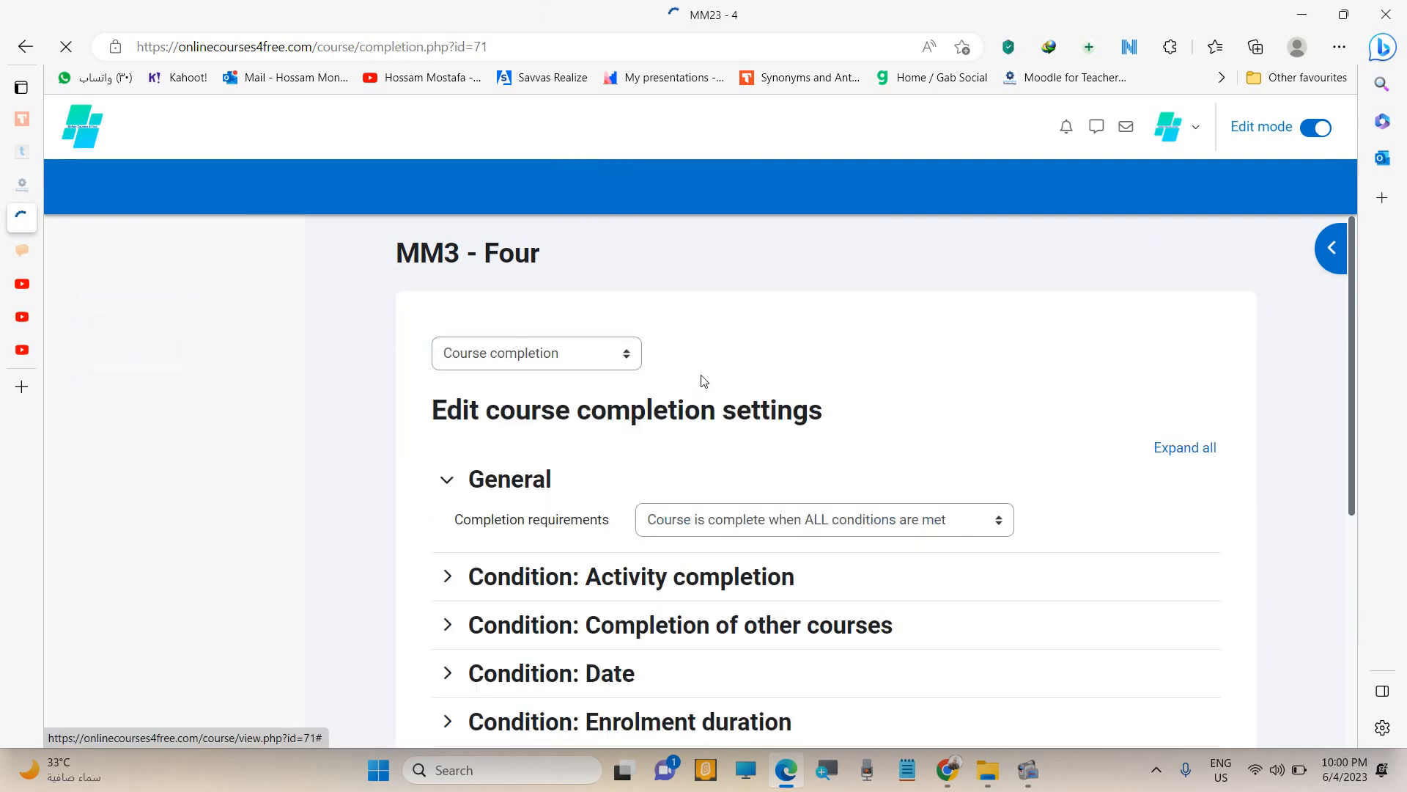
pyautogui.scroll(-2, 762, 392)
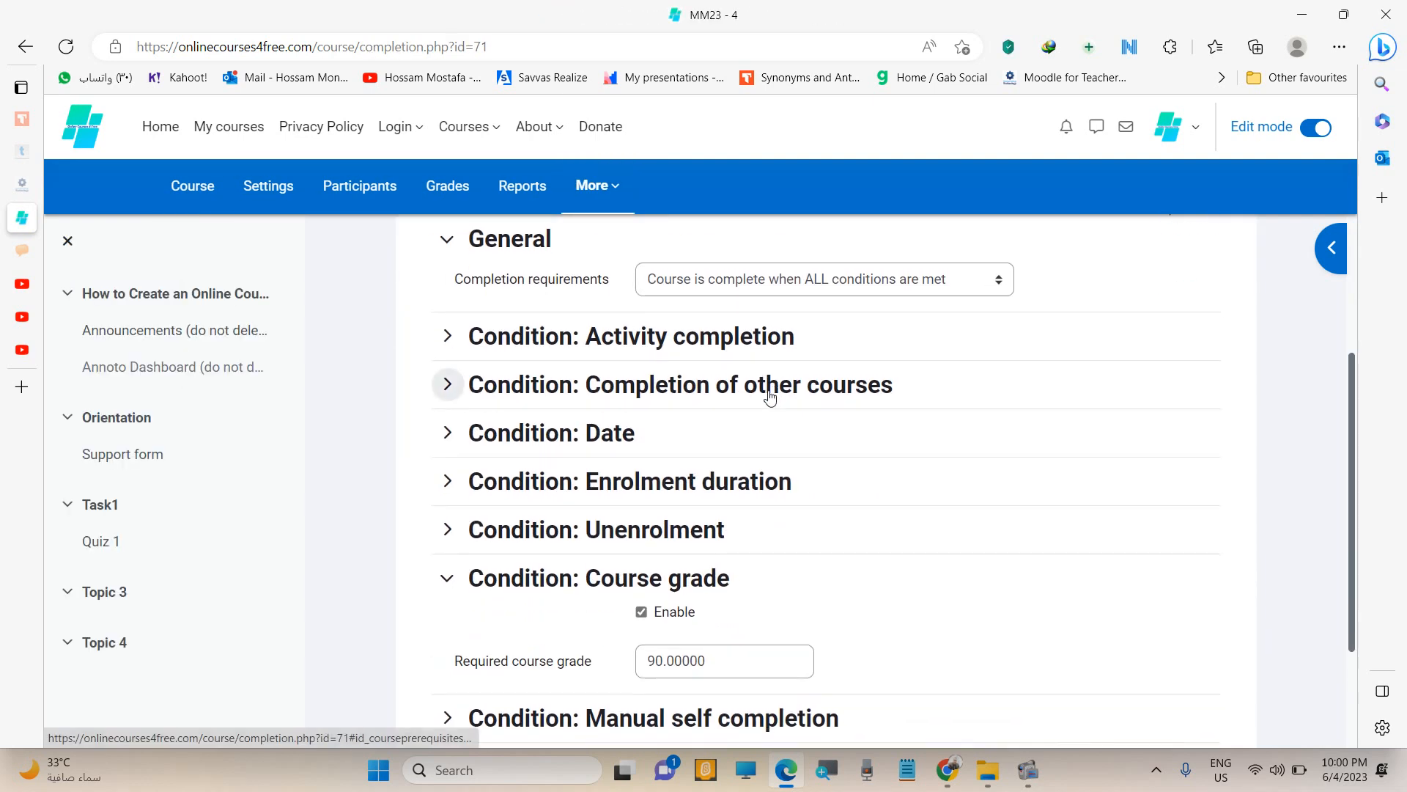
pyautogui.scroll(-2, 778, 387)
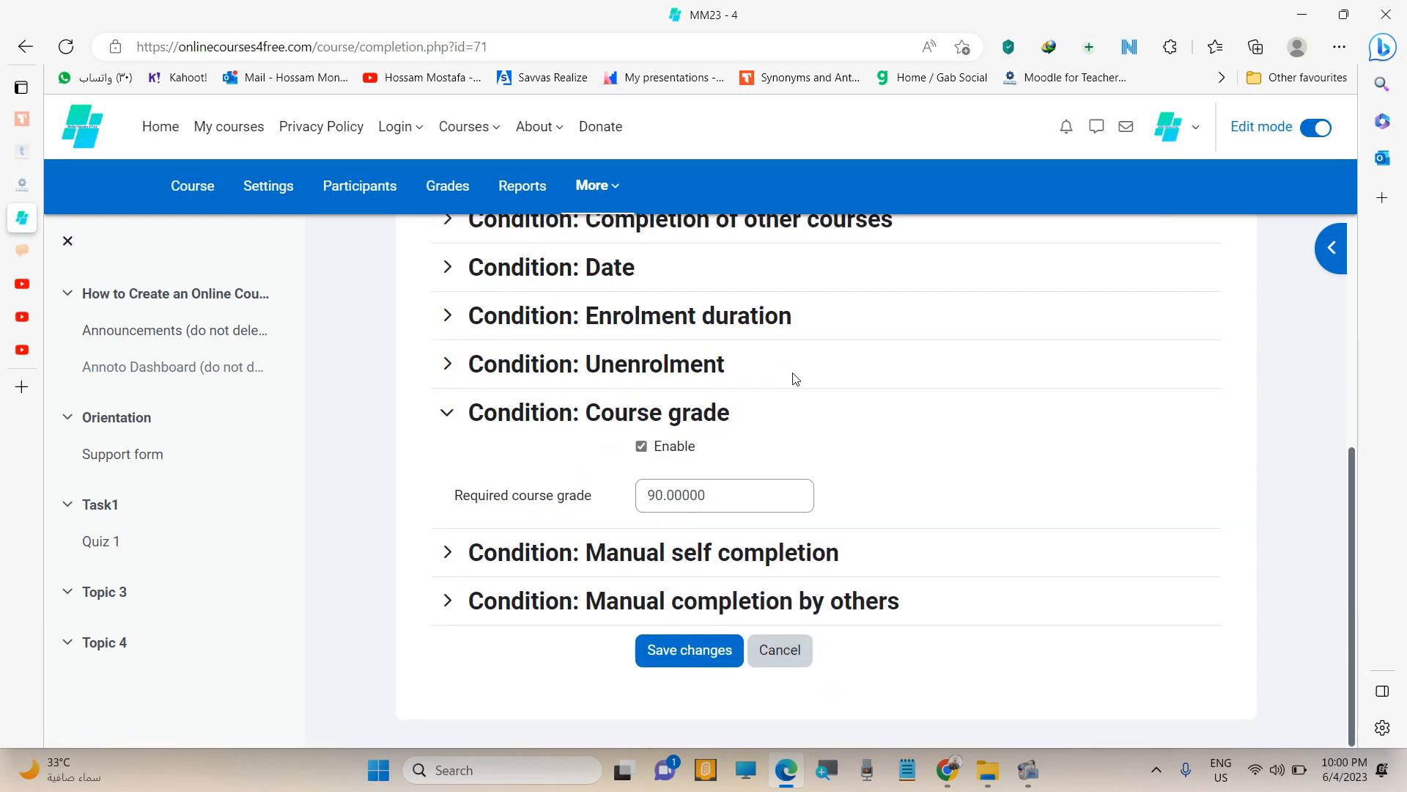
pyautogui.click(449, 556)
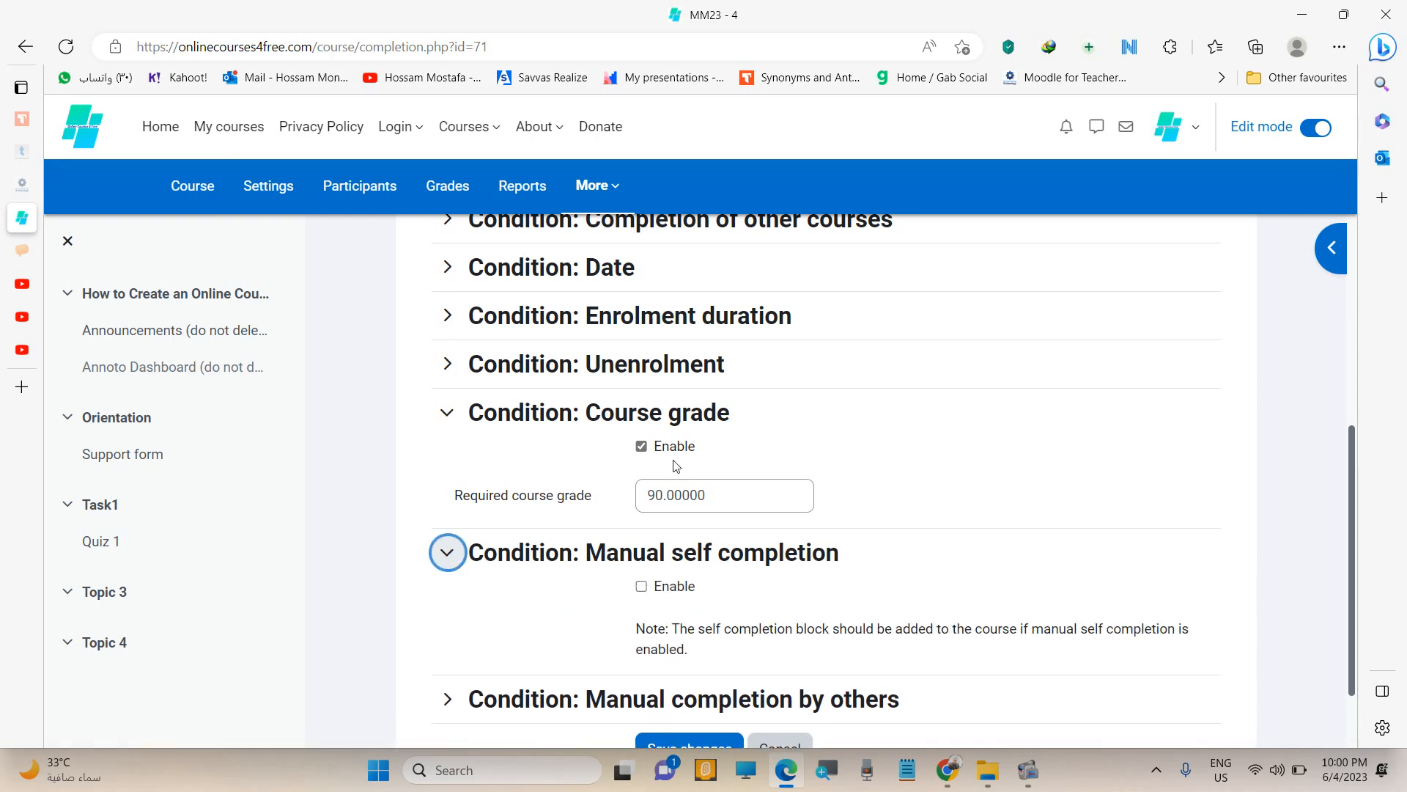
pyautogui.scroll(2, 714, 469)
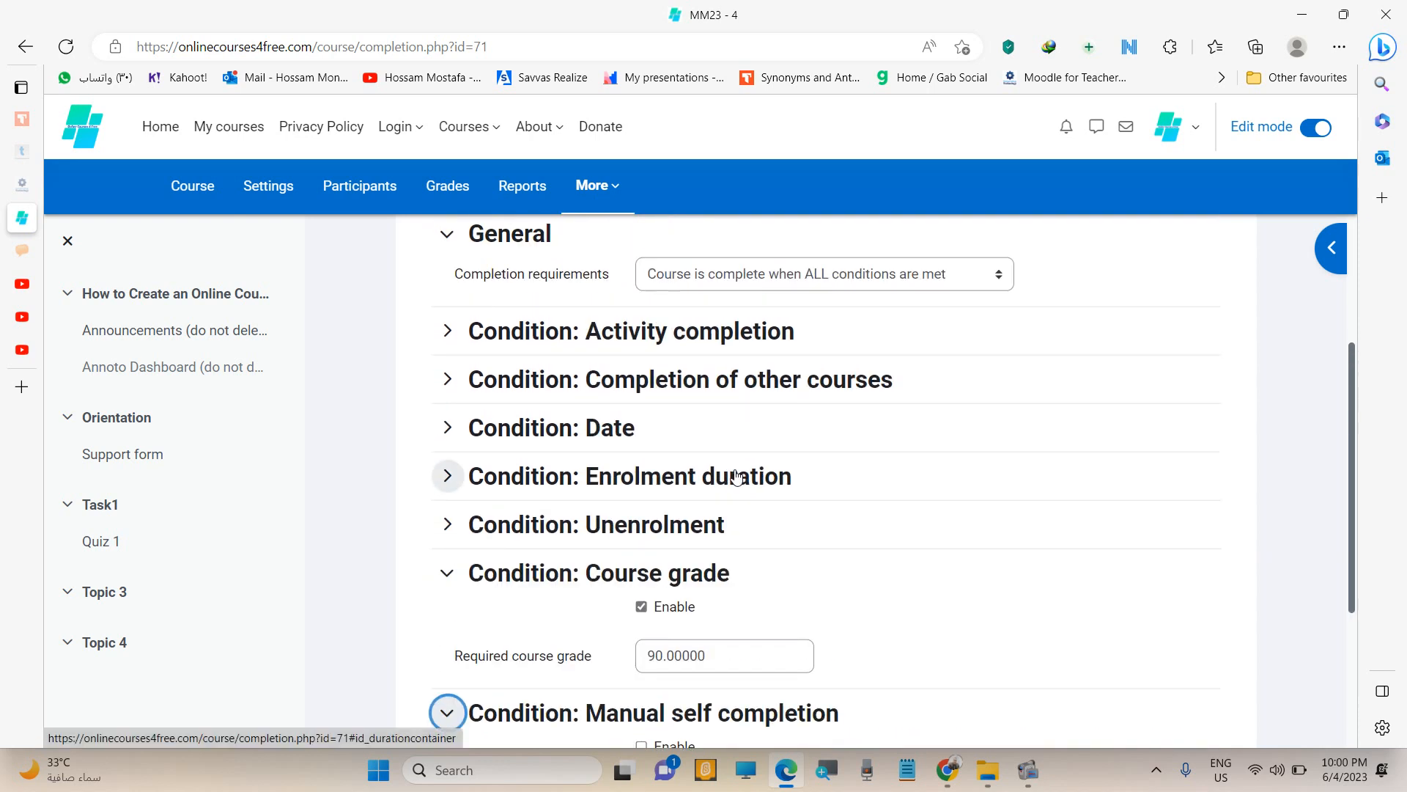
pyautogui.scroll(1, 784, 512)
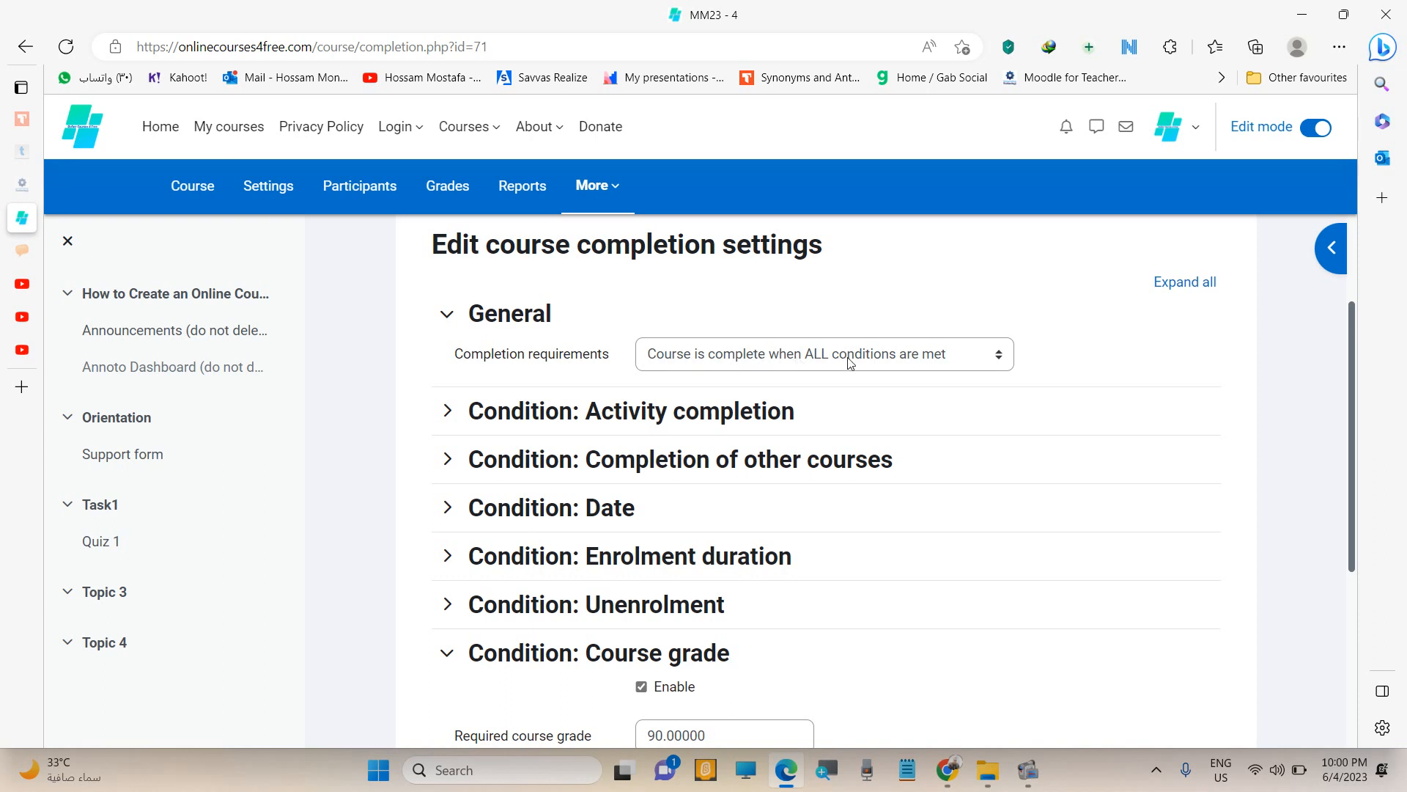
# Compare the completion requirements choices and pick "Course is complete when ALL conditions are met".
pyautogui.click(939, 359)
pyautogui.click(919, 385)
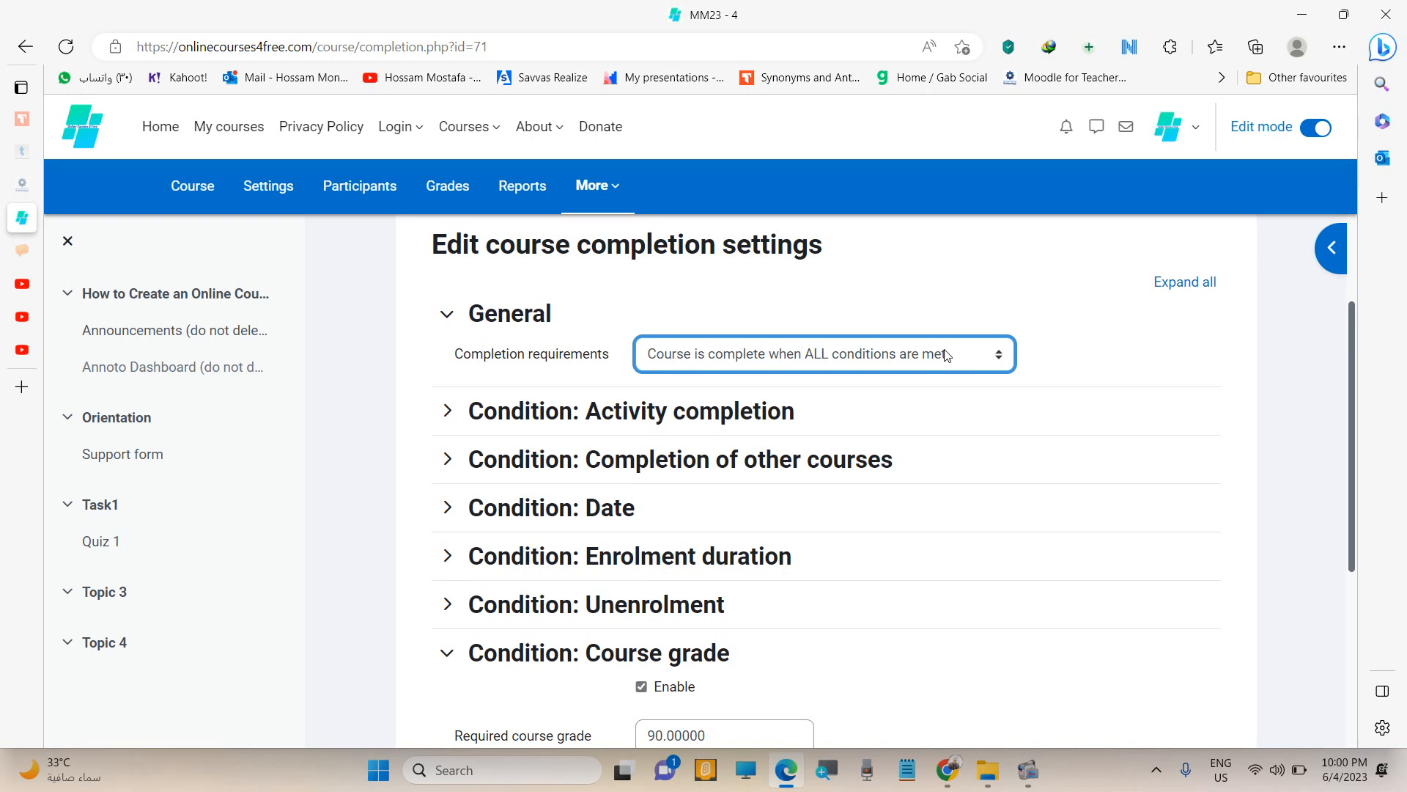
pyautogui.click(945, 354)
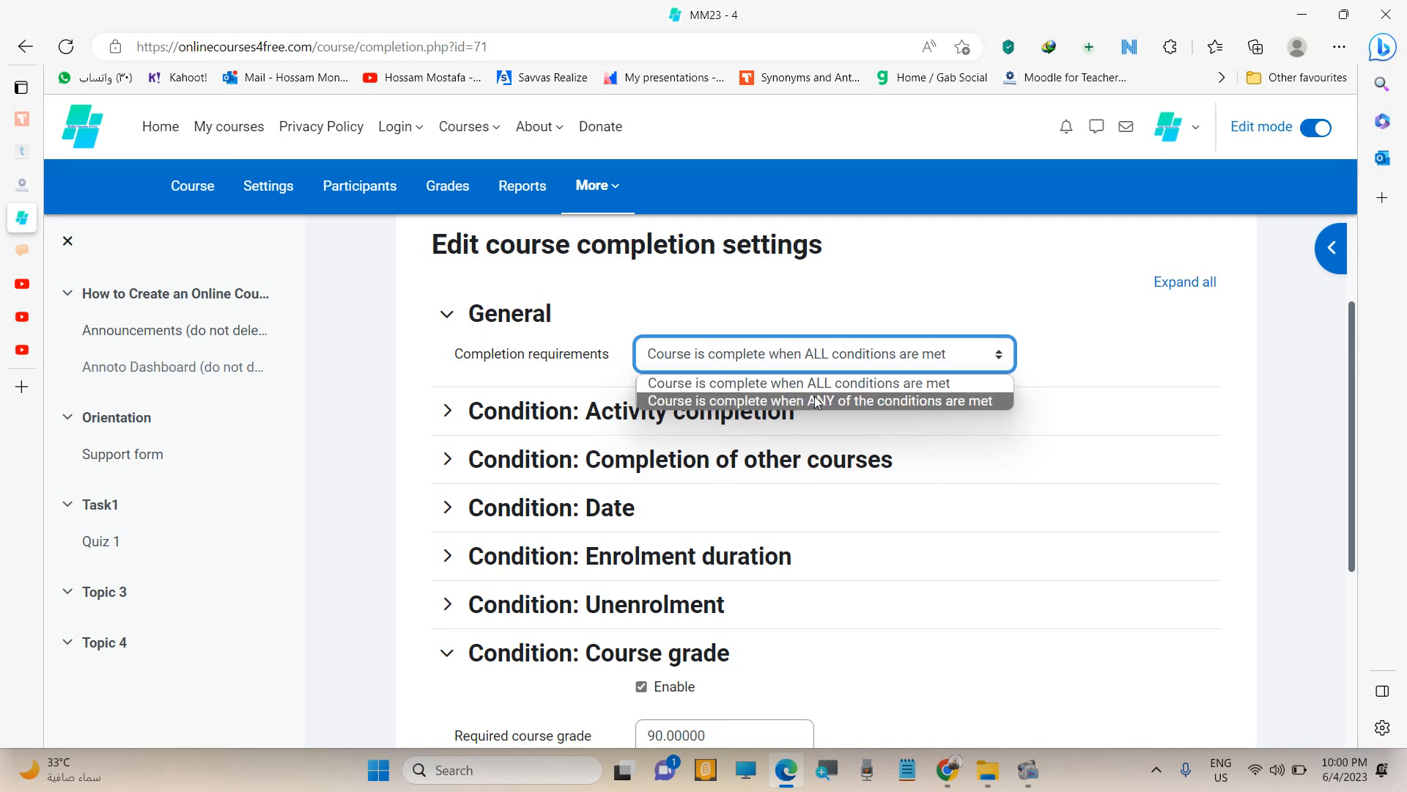
pyautogui.click(852, 385)
pyautogui.click(1039, 349)
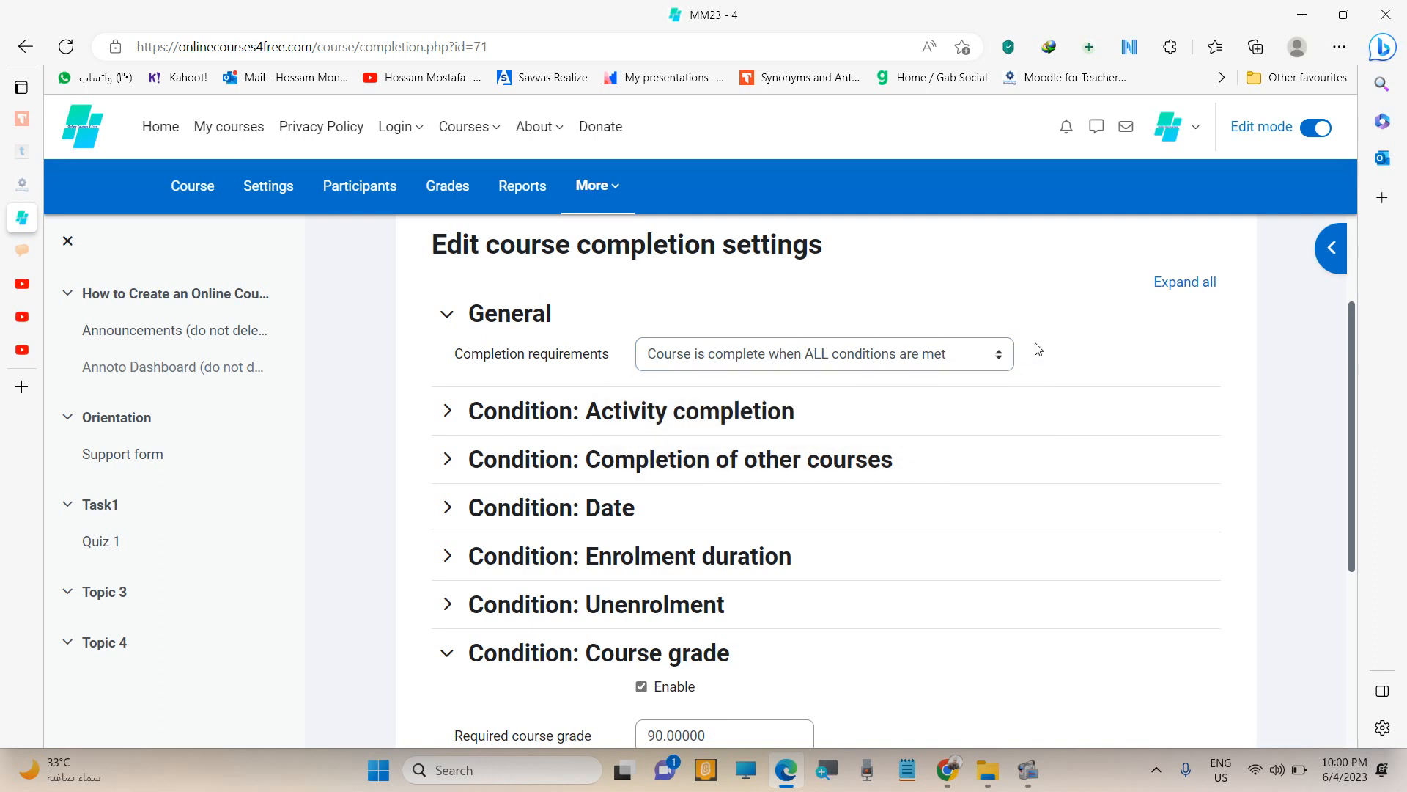
# Save the course completion settings and return to the course page.
pyautogui.scroll(-1, 620, 552)
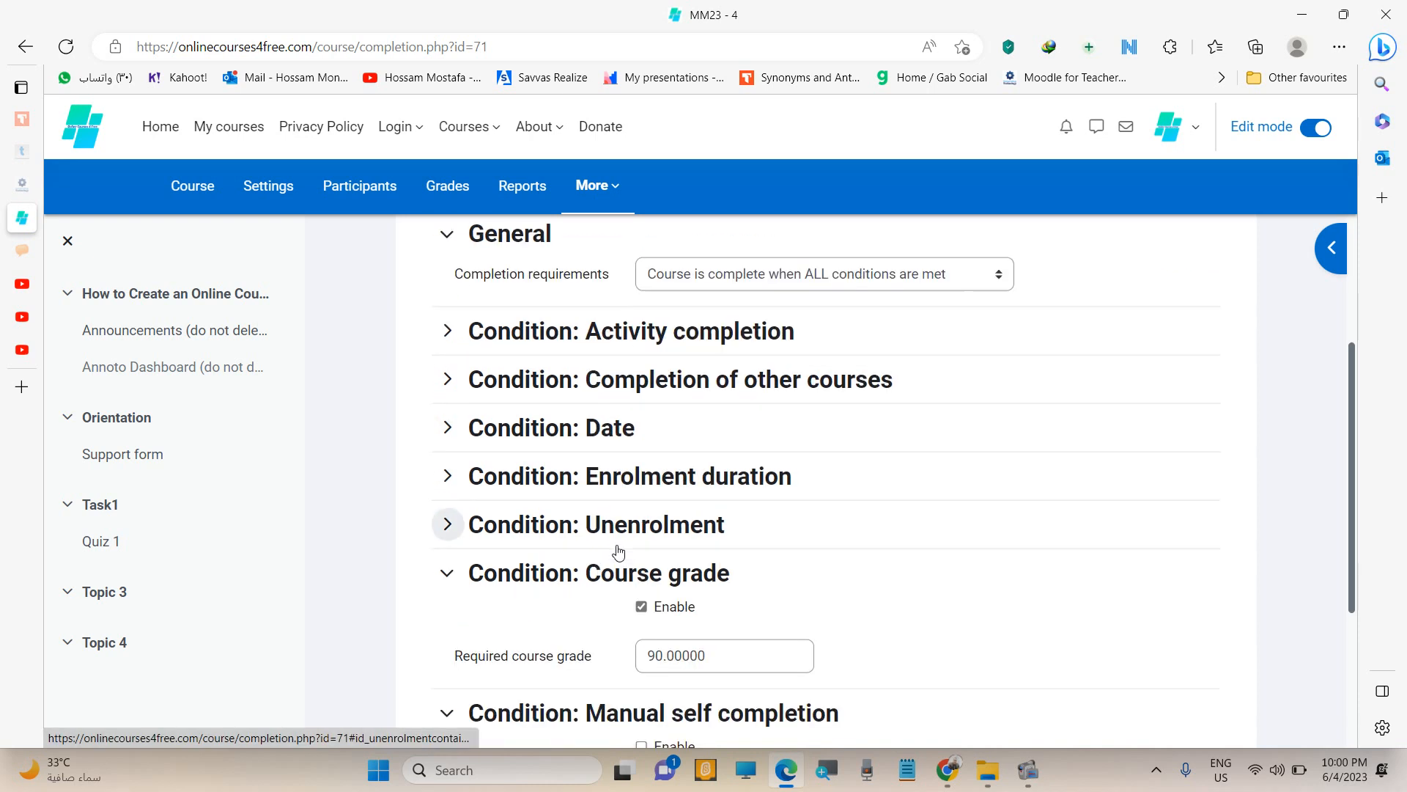
pyautogui.scroll(-3, 645, 601)
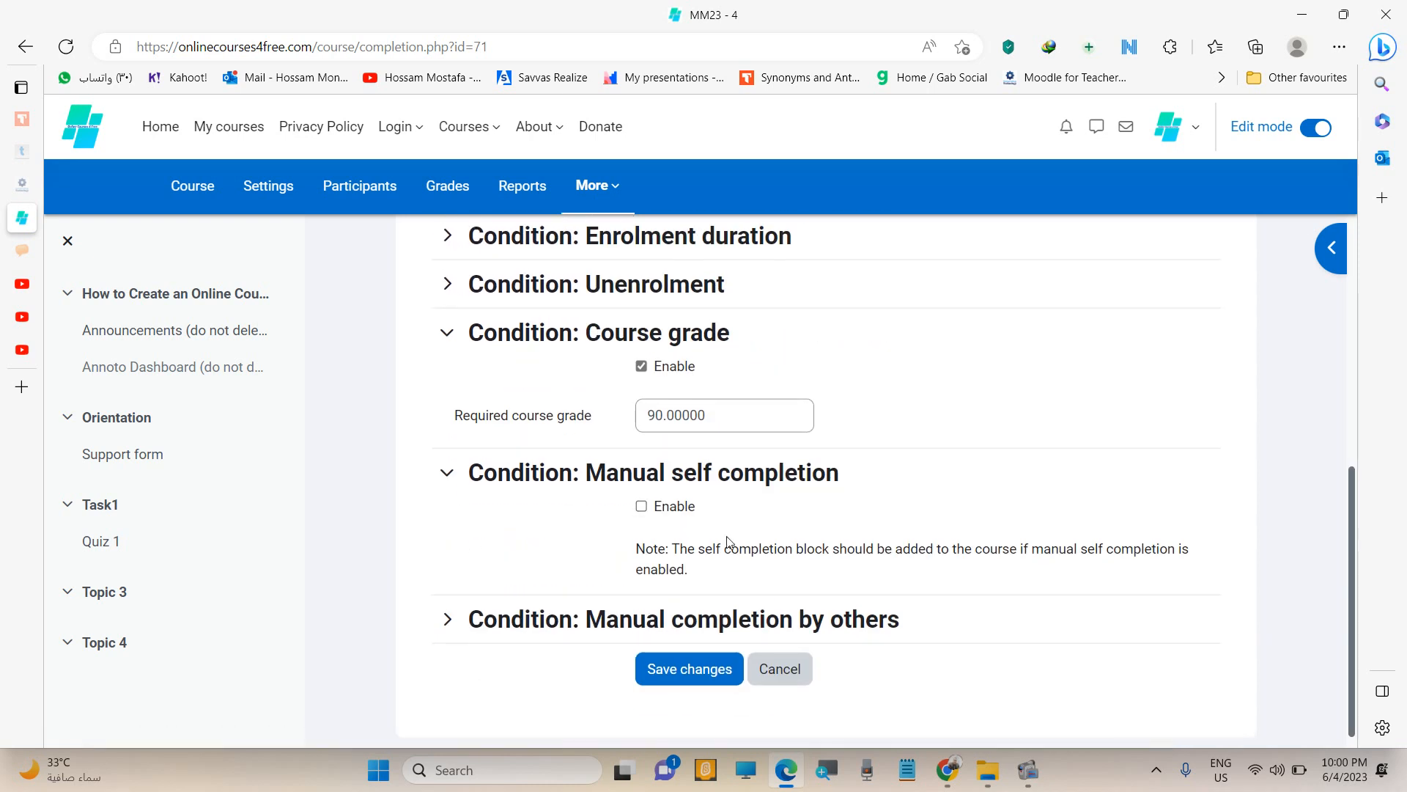
pyautogui.click(687, 669)
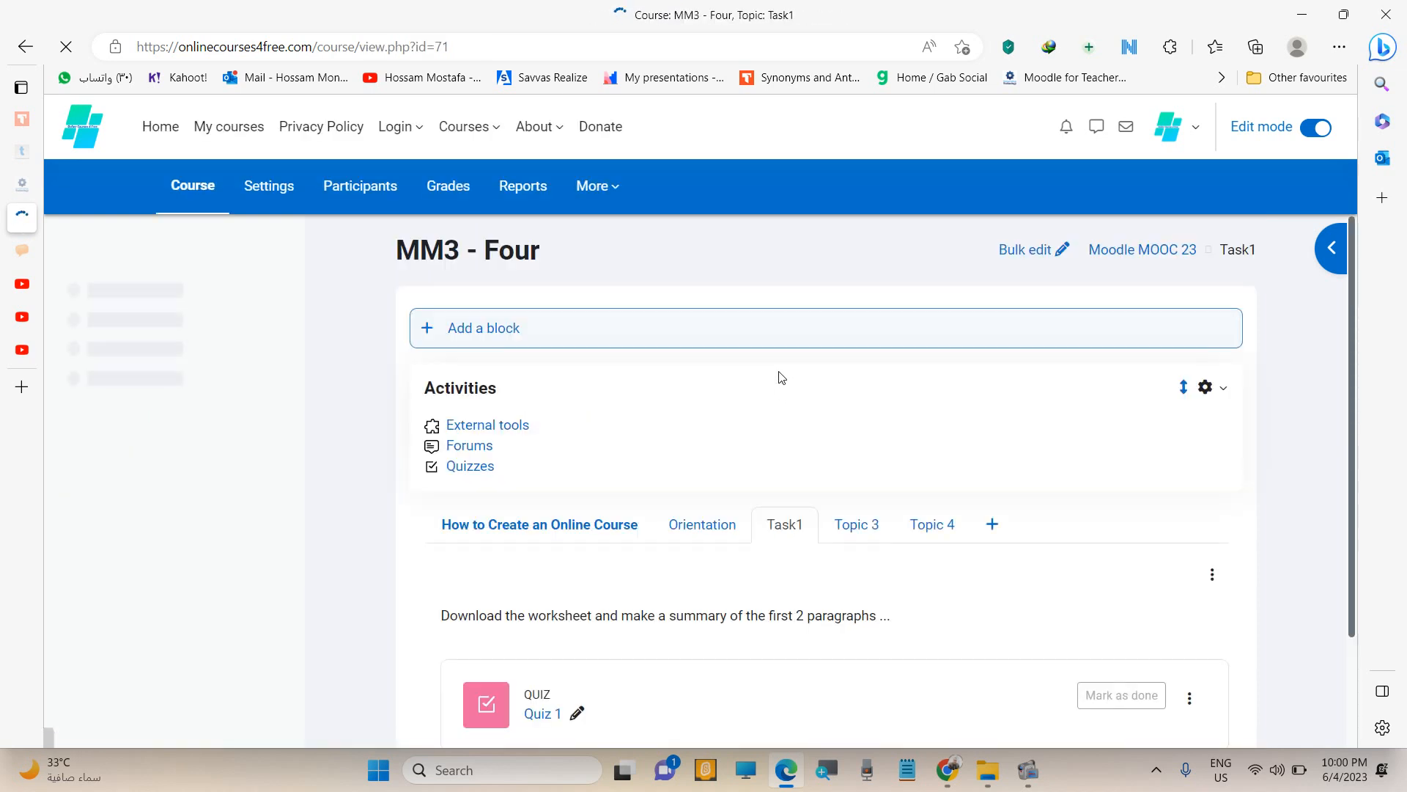
pyautogui.click(611, 197)
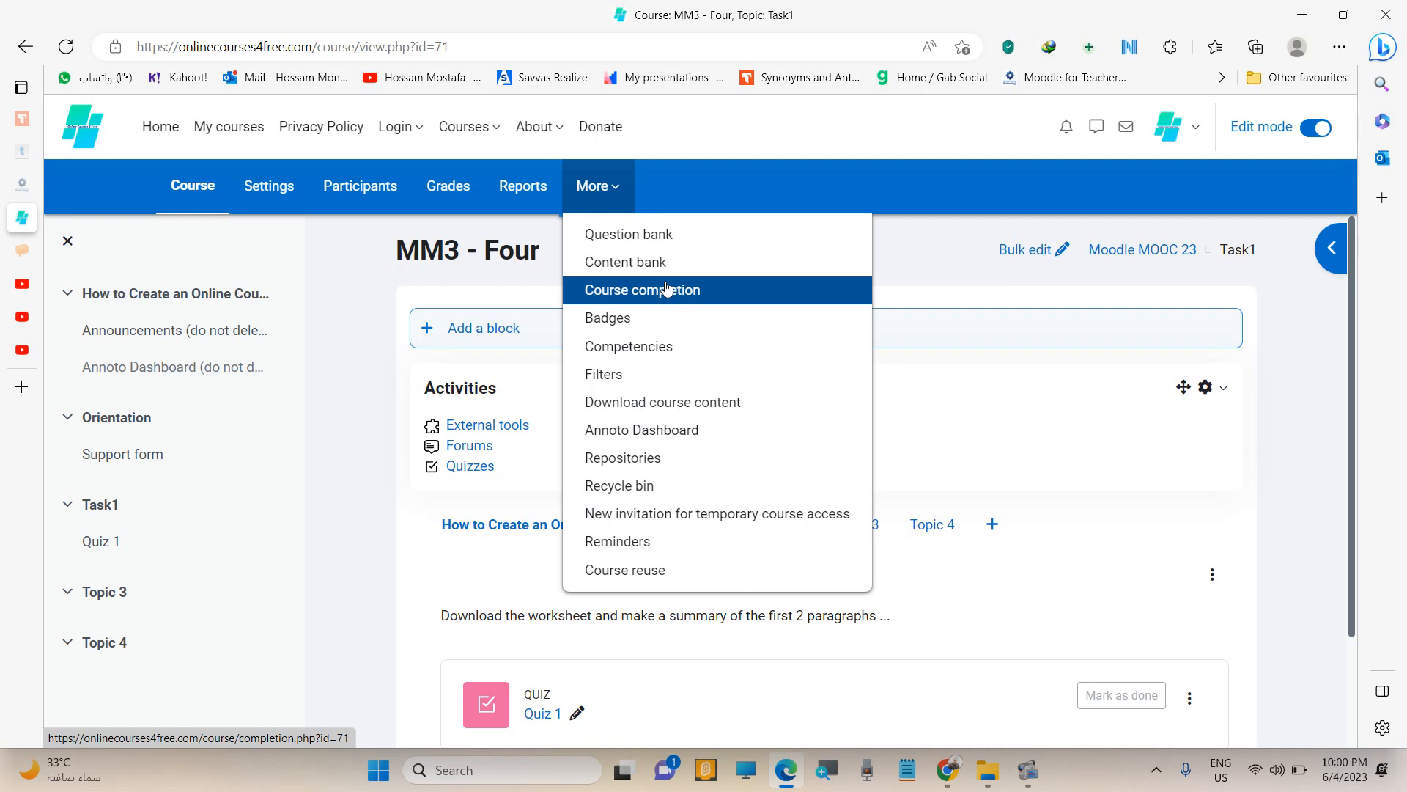
pyautogui.click(375, 386)
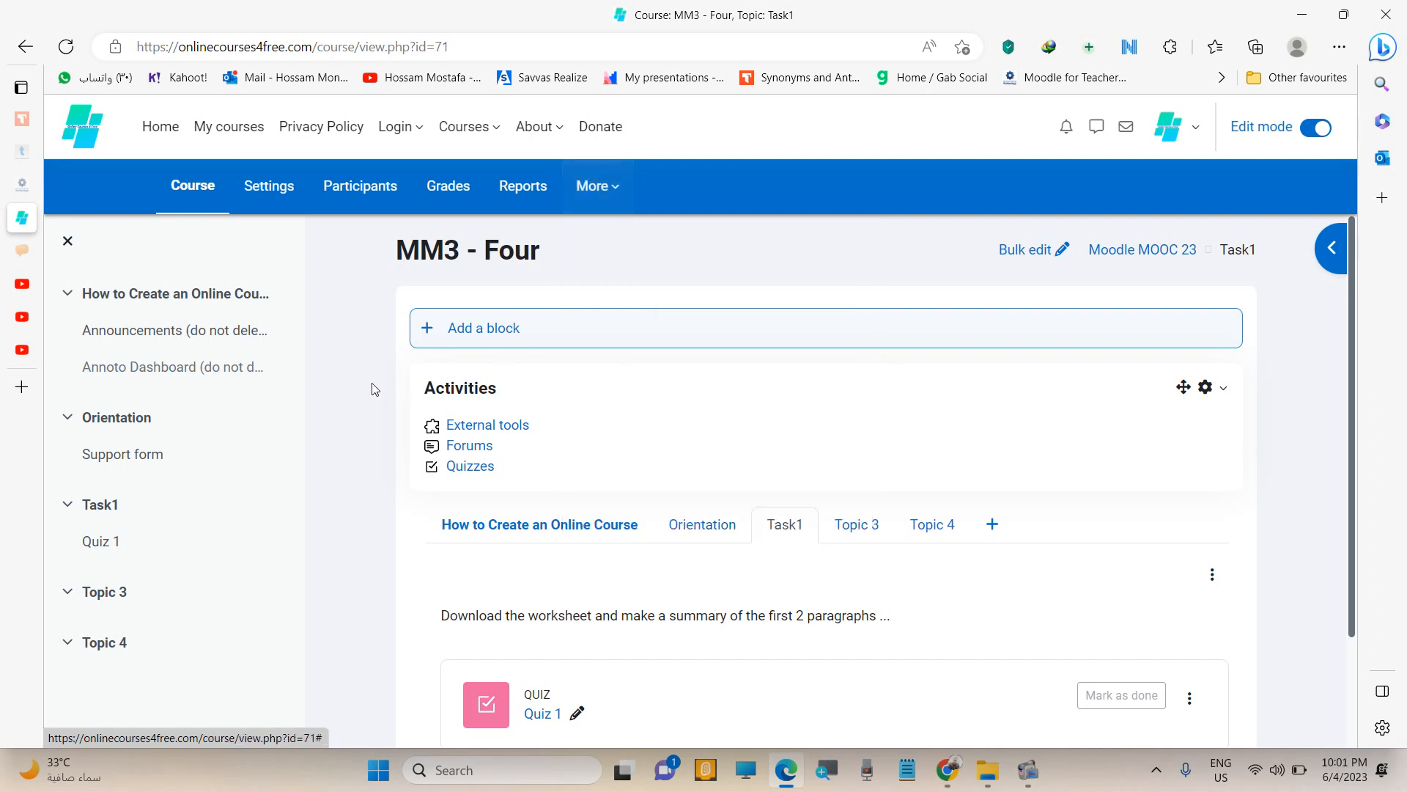
# View the Support form forum in the Orientation section, return to the course, and open the forum's settings for editing.
pyautogui.click(715, 529)
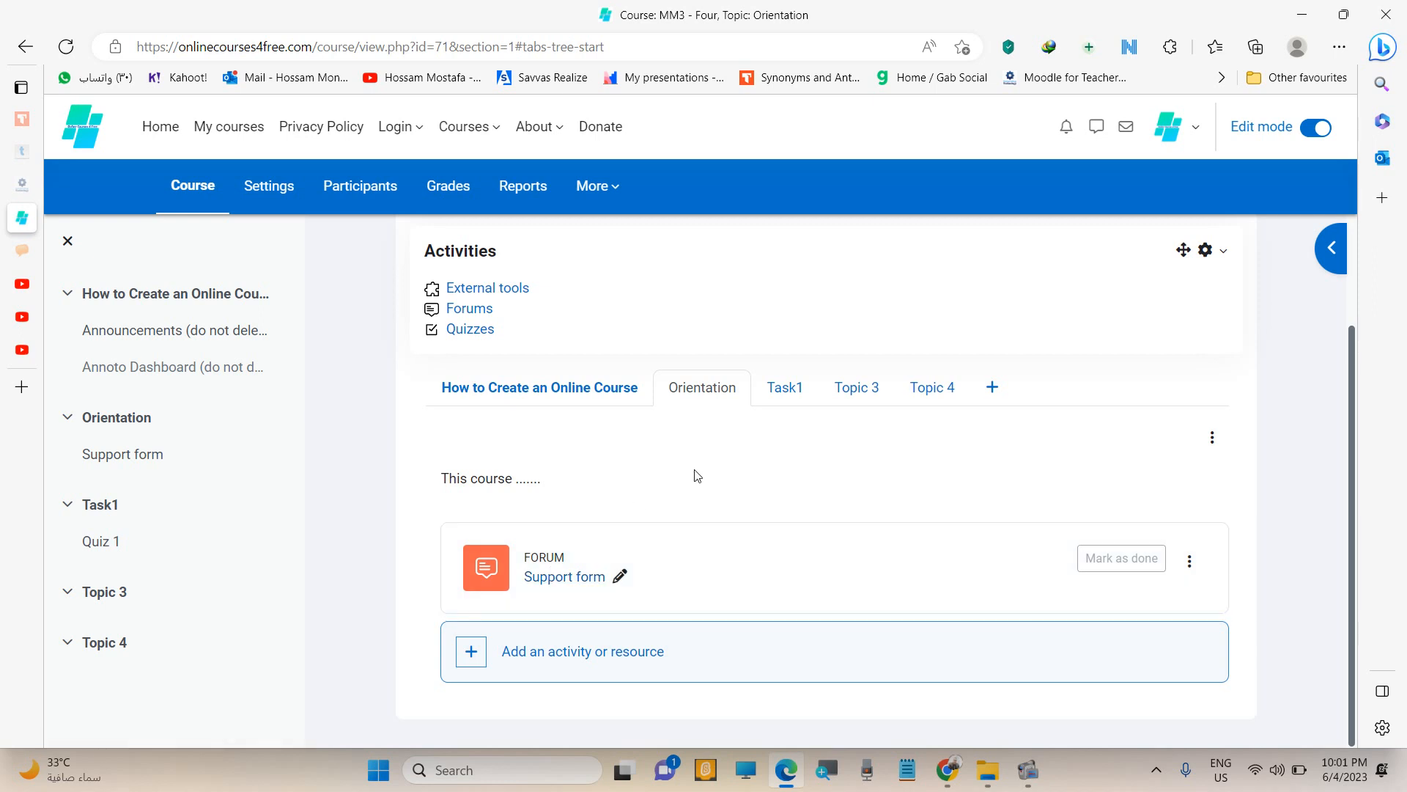
pyautogui.click(554, 570)
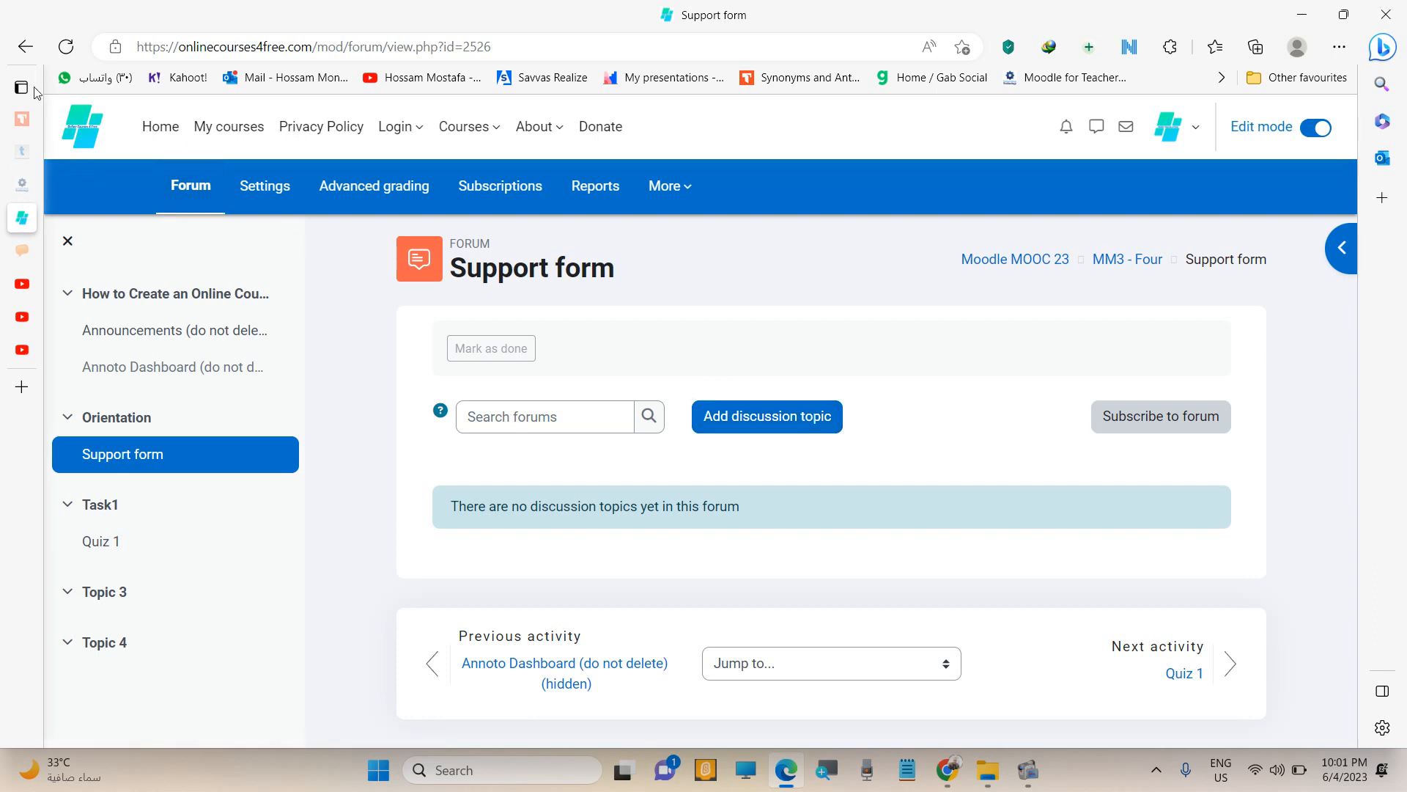
pyautogui.click(25, 46)
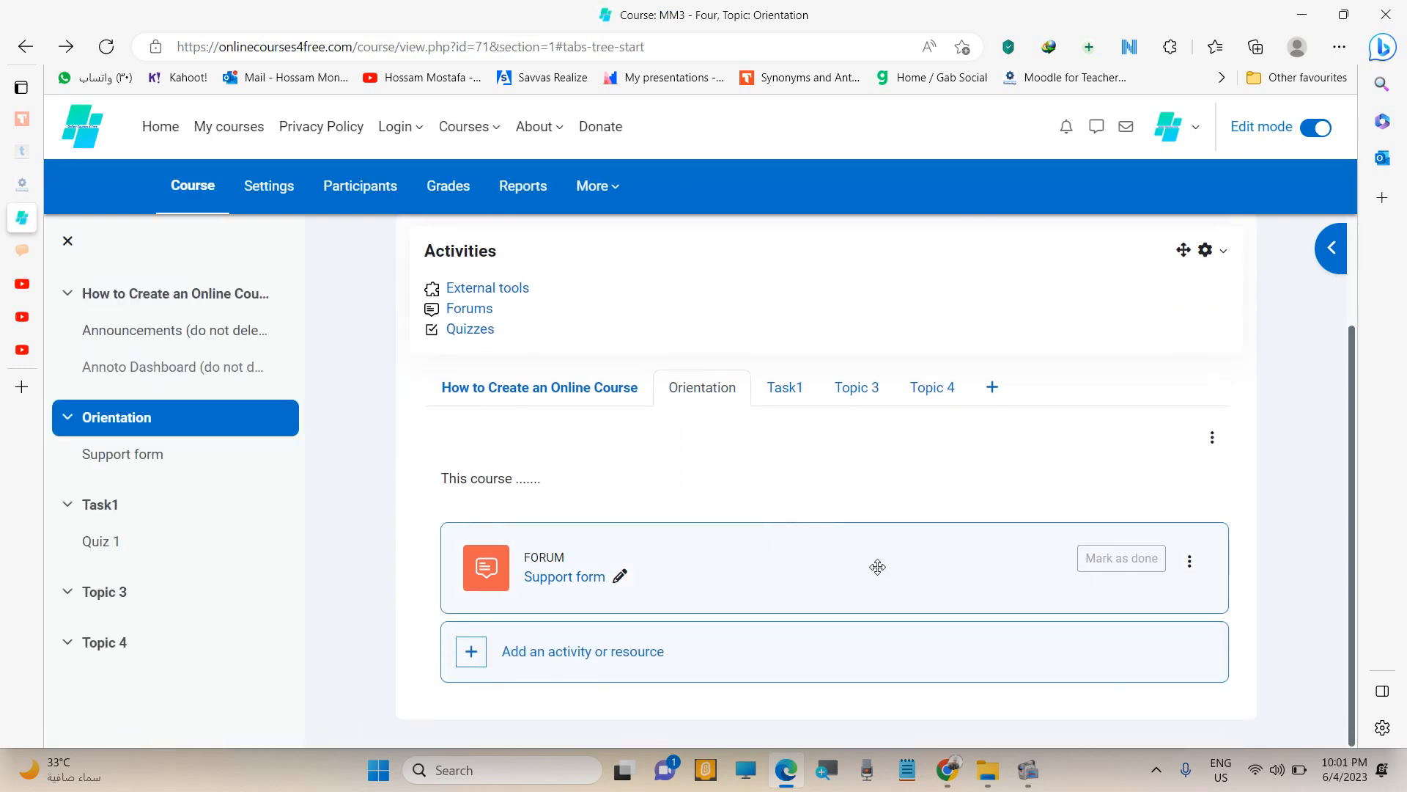
pyautogui.click(1190, 565)
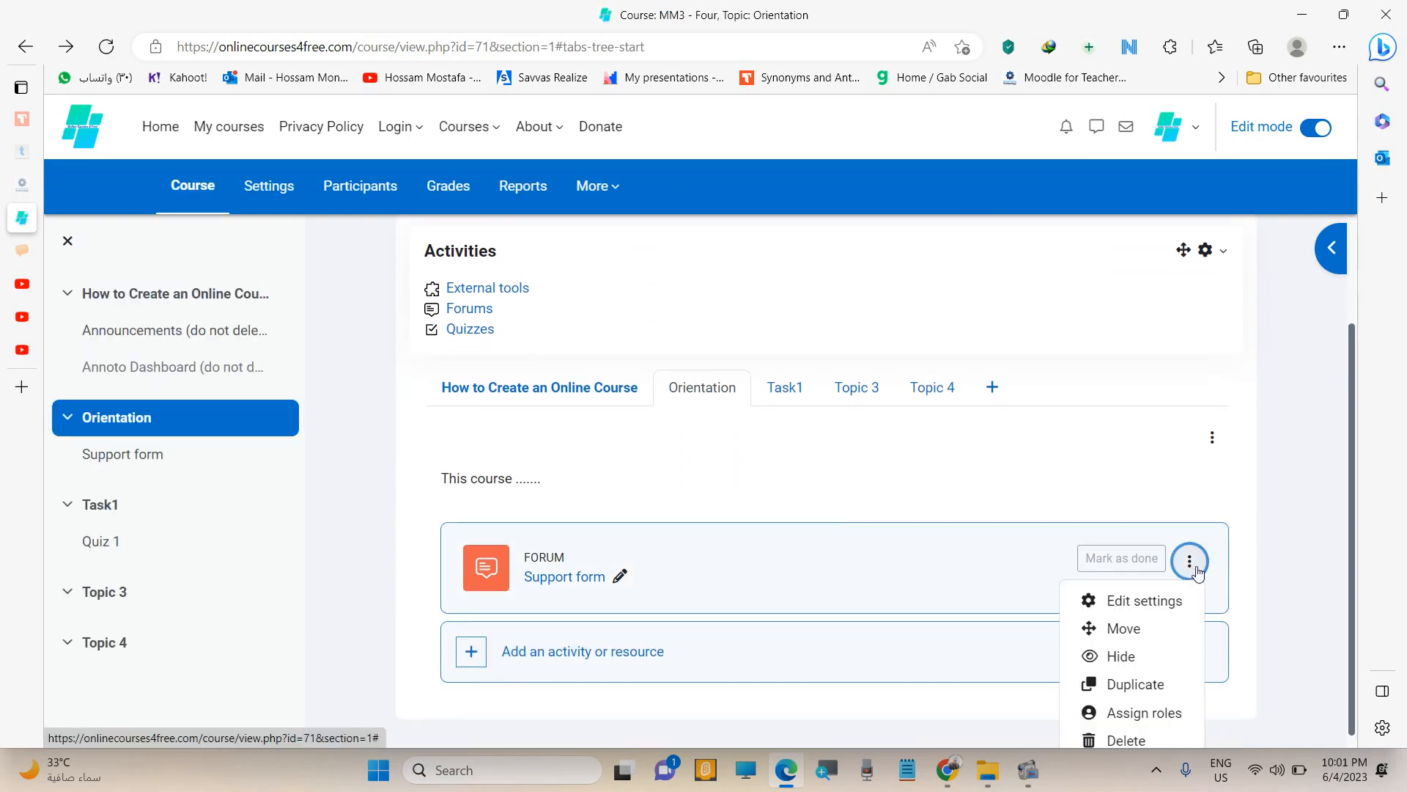
pyautogui.click(1150, 603)
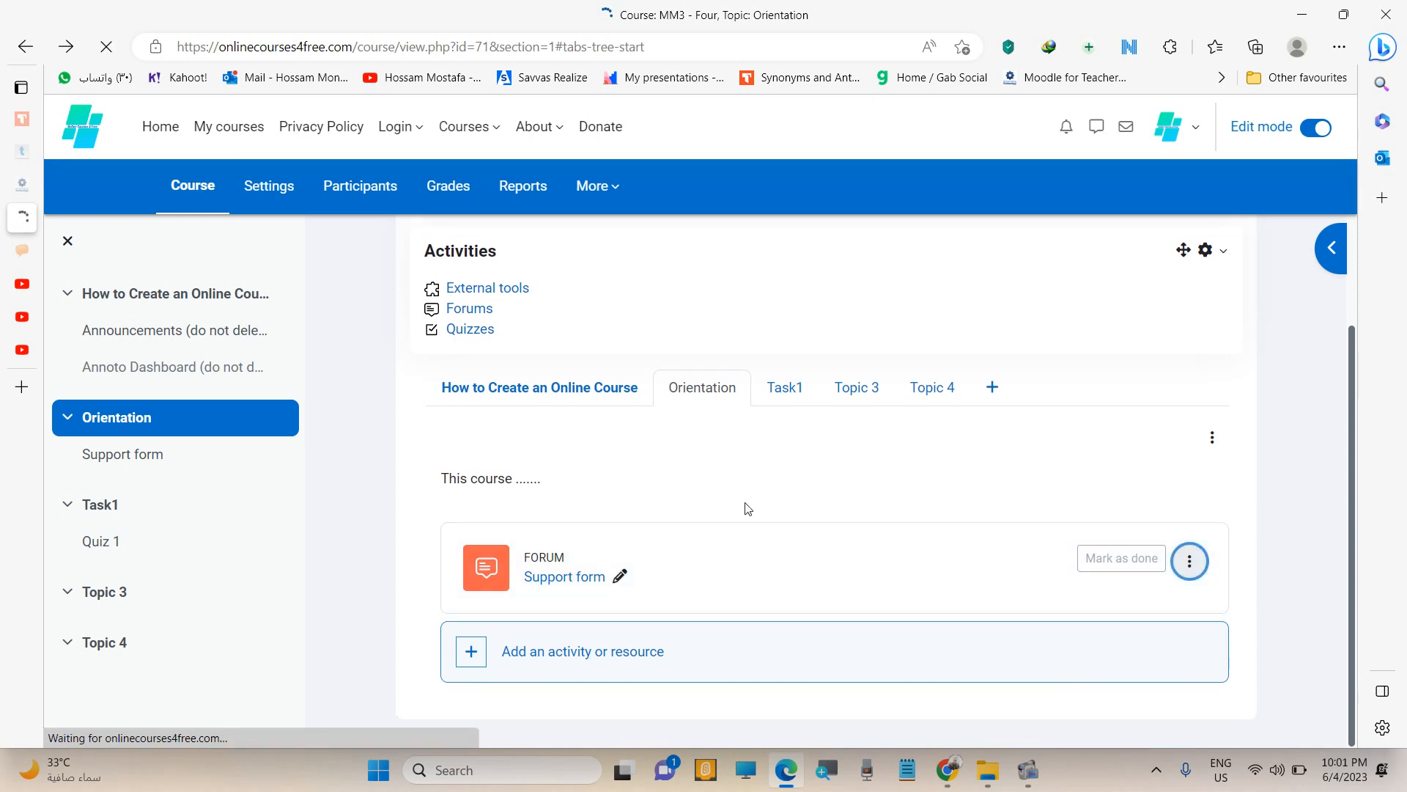
# Under Restrict access, add an Activity completion restriction to the forum with the condition "must be marked complete".
pyautogui.scroll(-10, 747, 507)
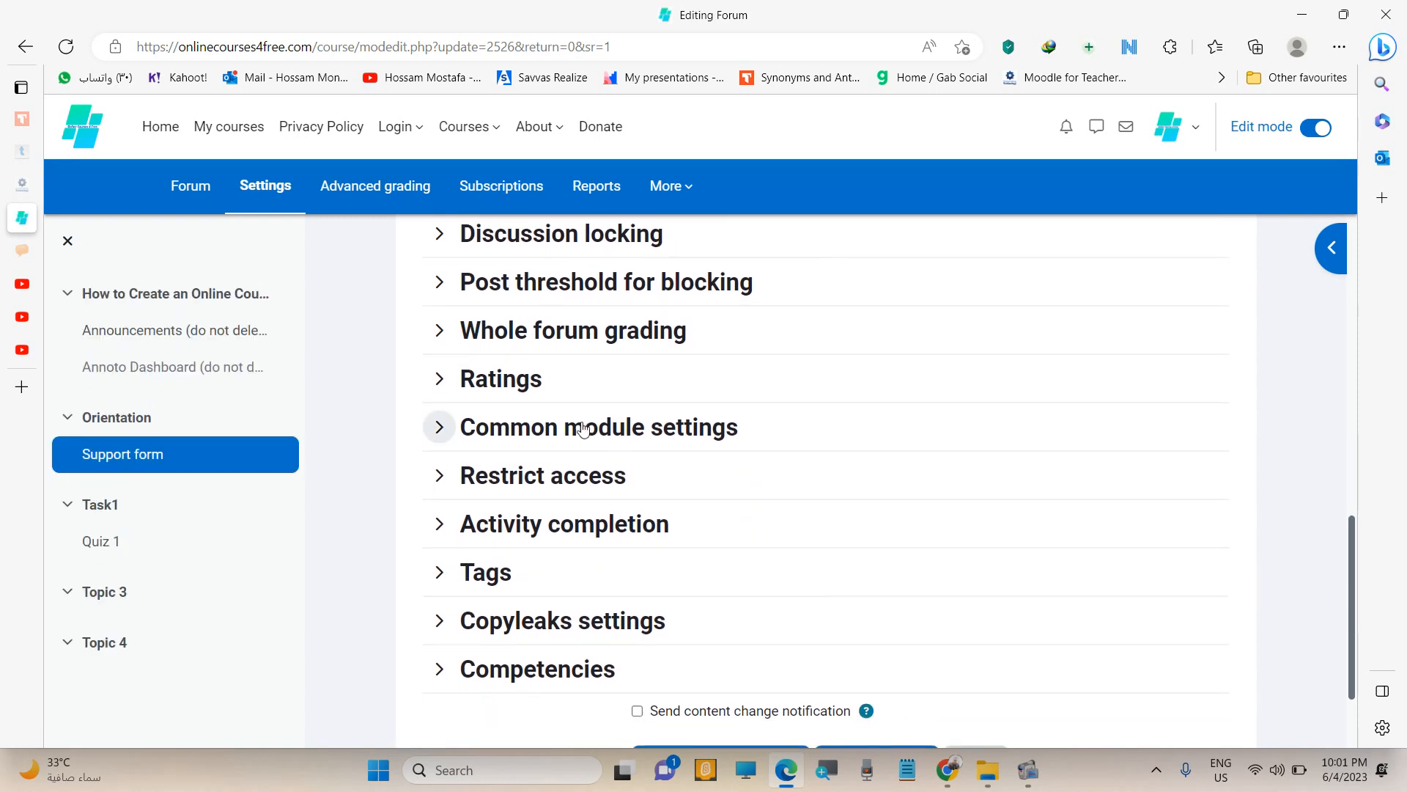
pyautogui.click(440, 476)
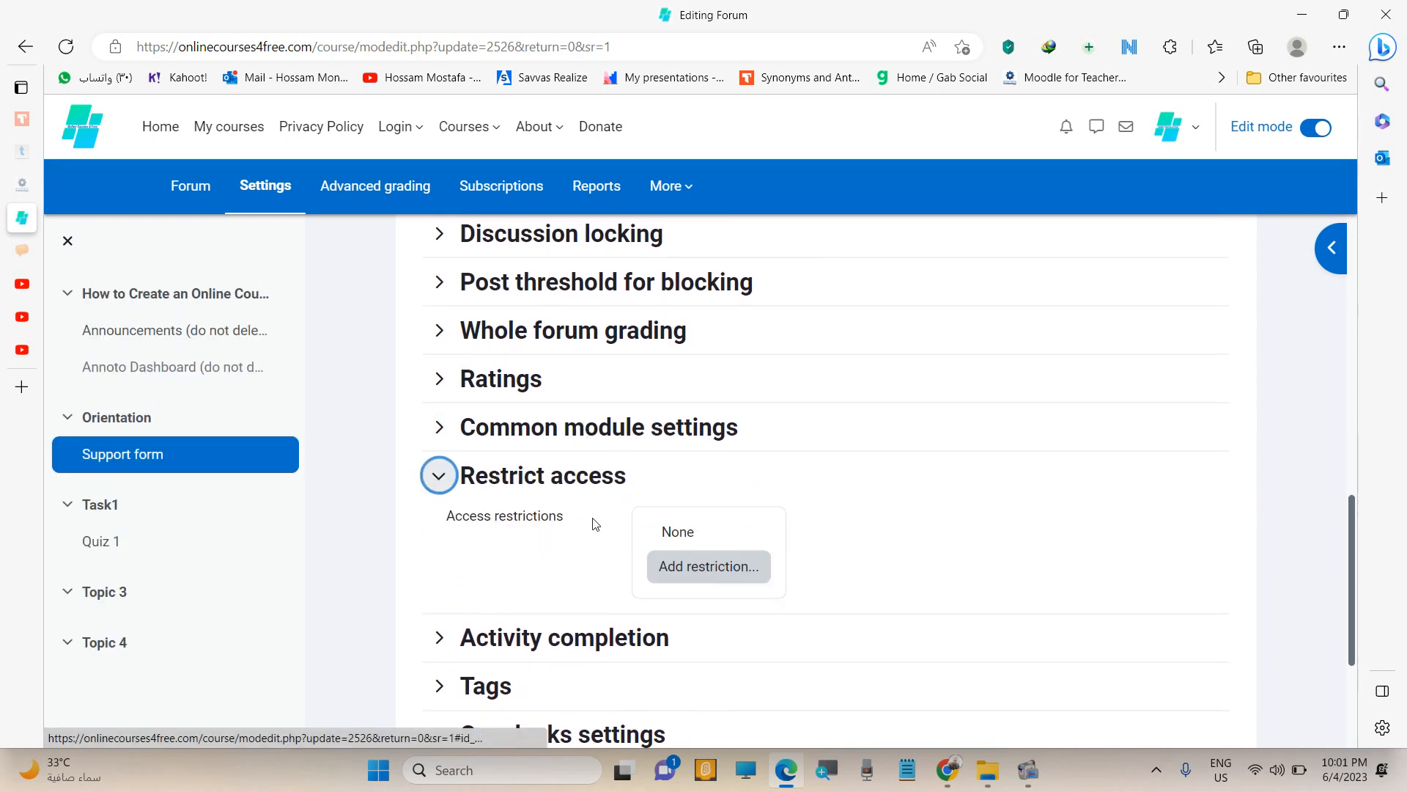
pyautogui.click(700, 573)
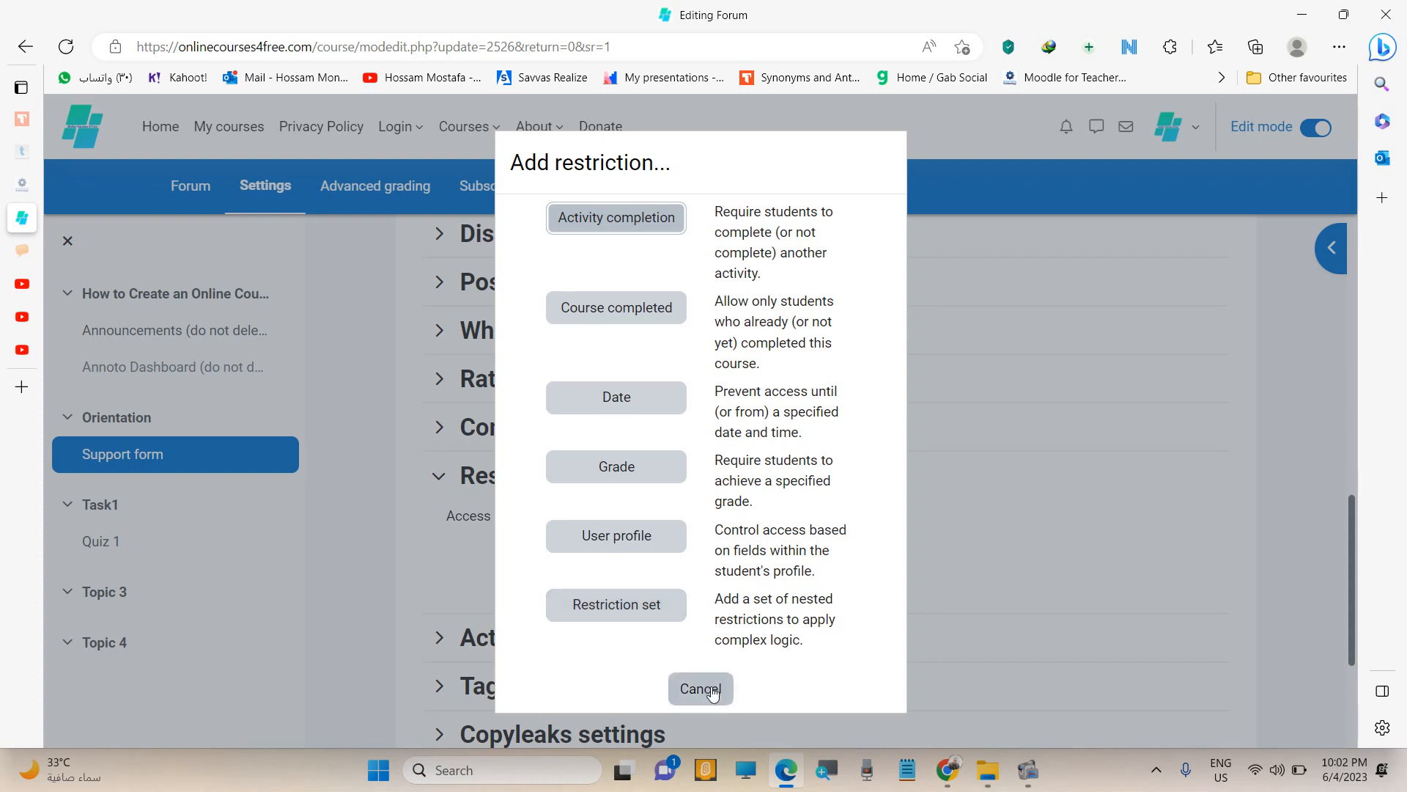
pyautogui.click(666, 228)
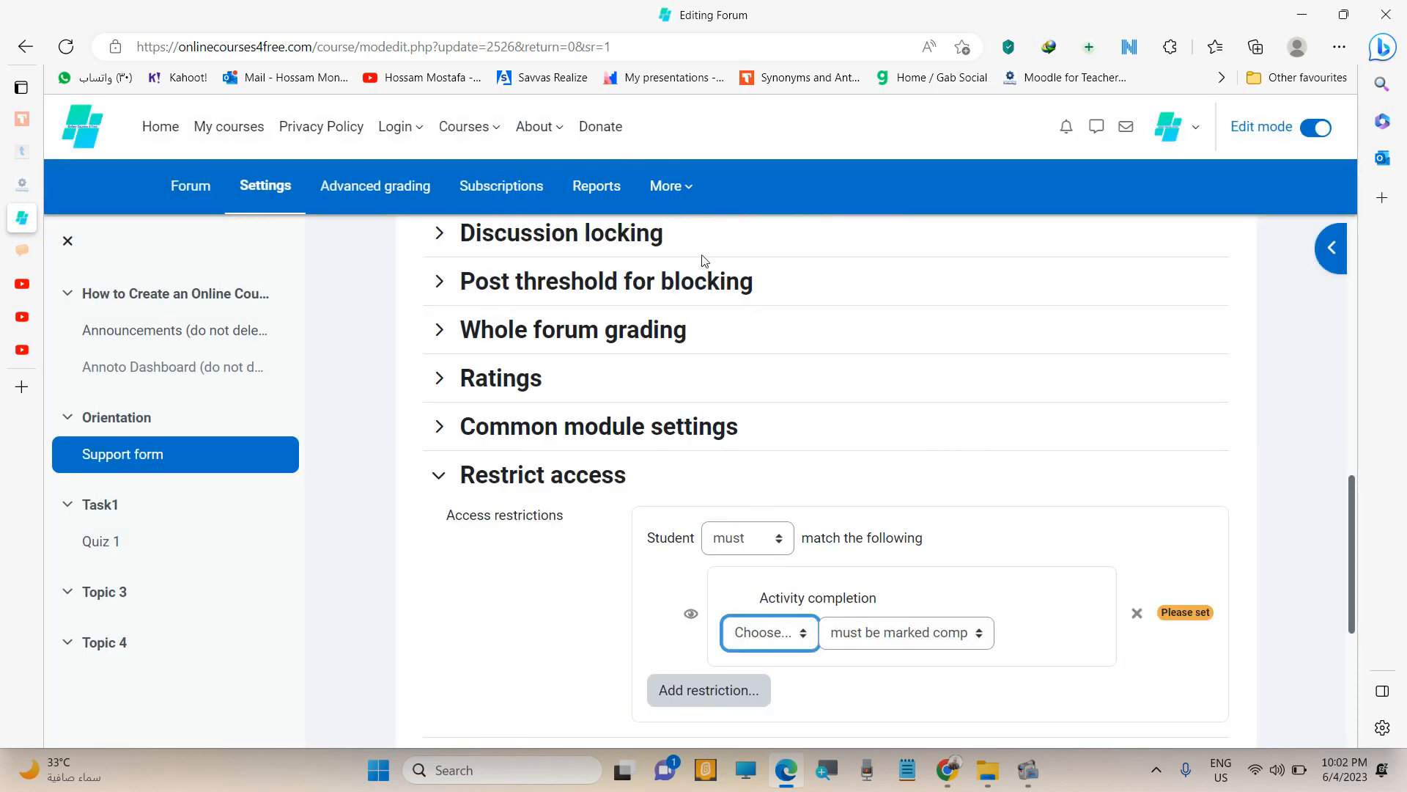
pyautogui.click(960, 640)
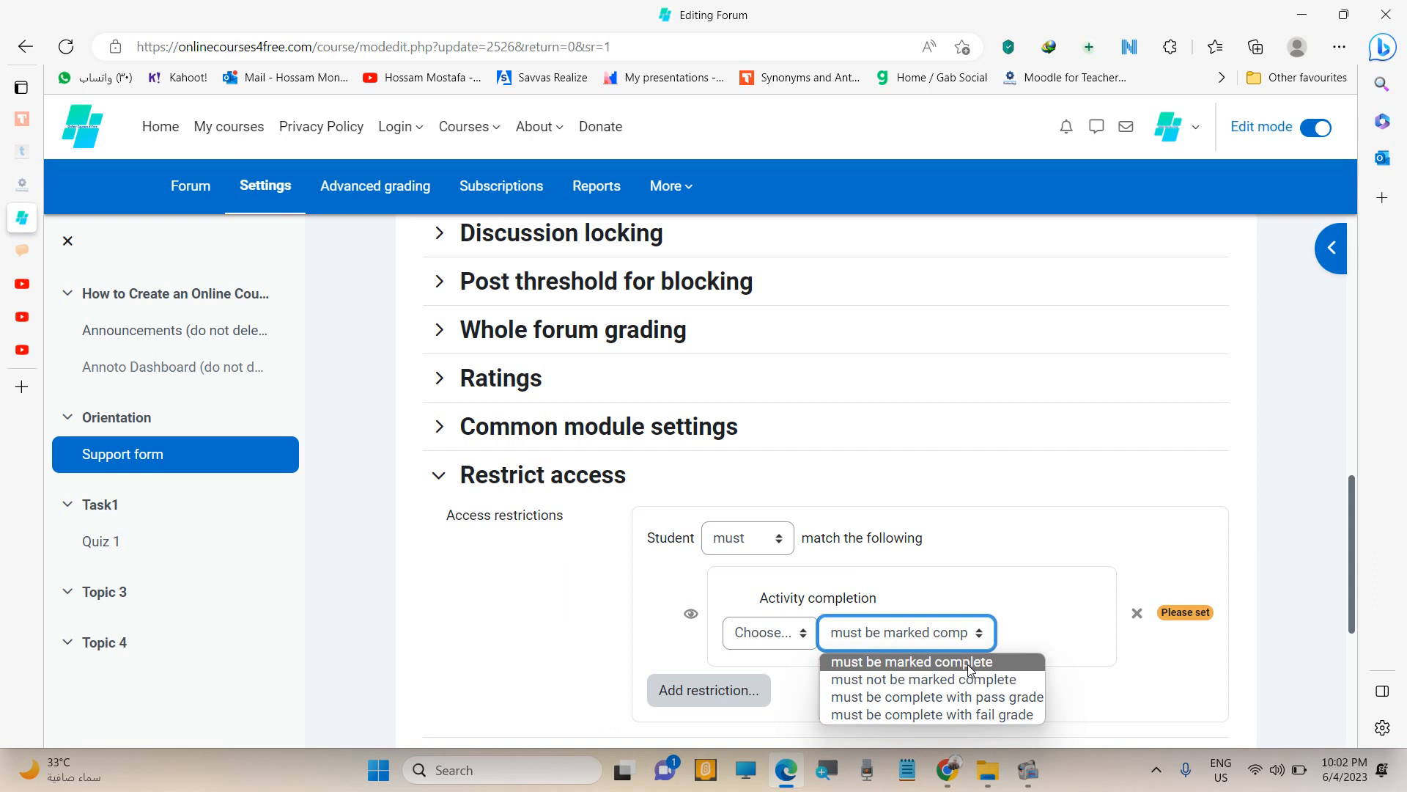
pyautogui.click(968, 664)
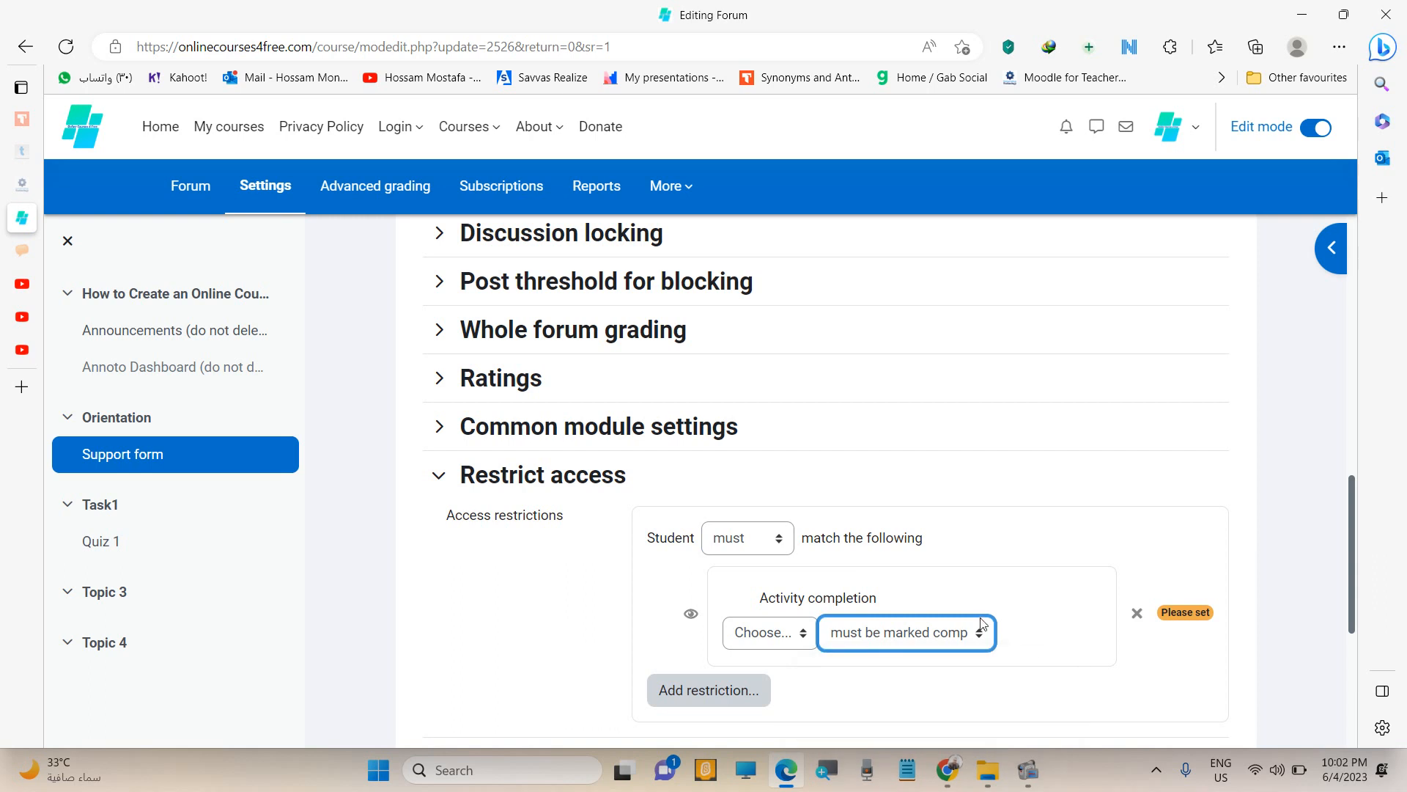
pyautogui.click(980, 629)
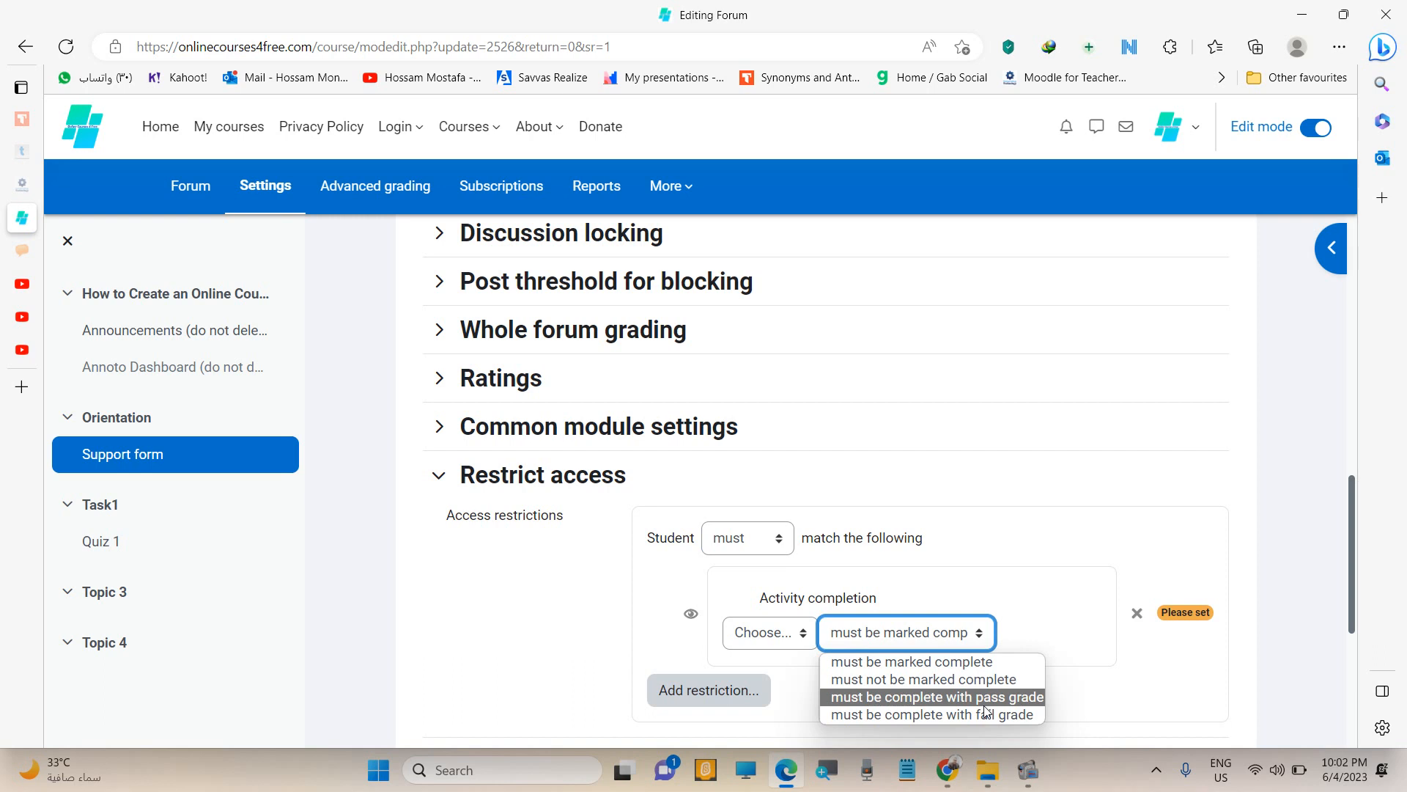
pyautogui.click(1019, 608)
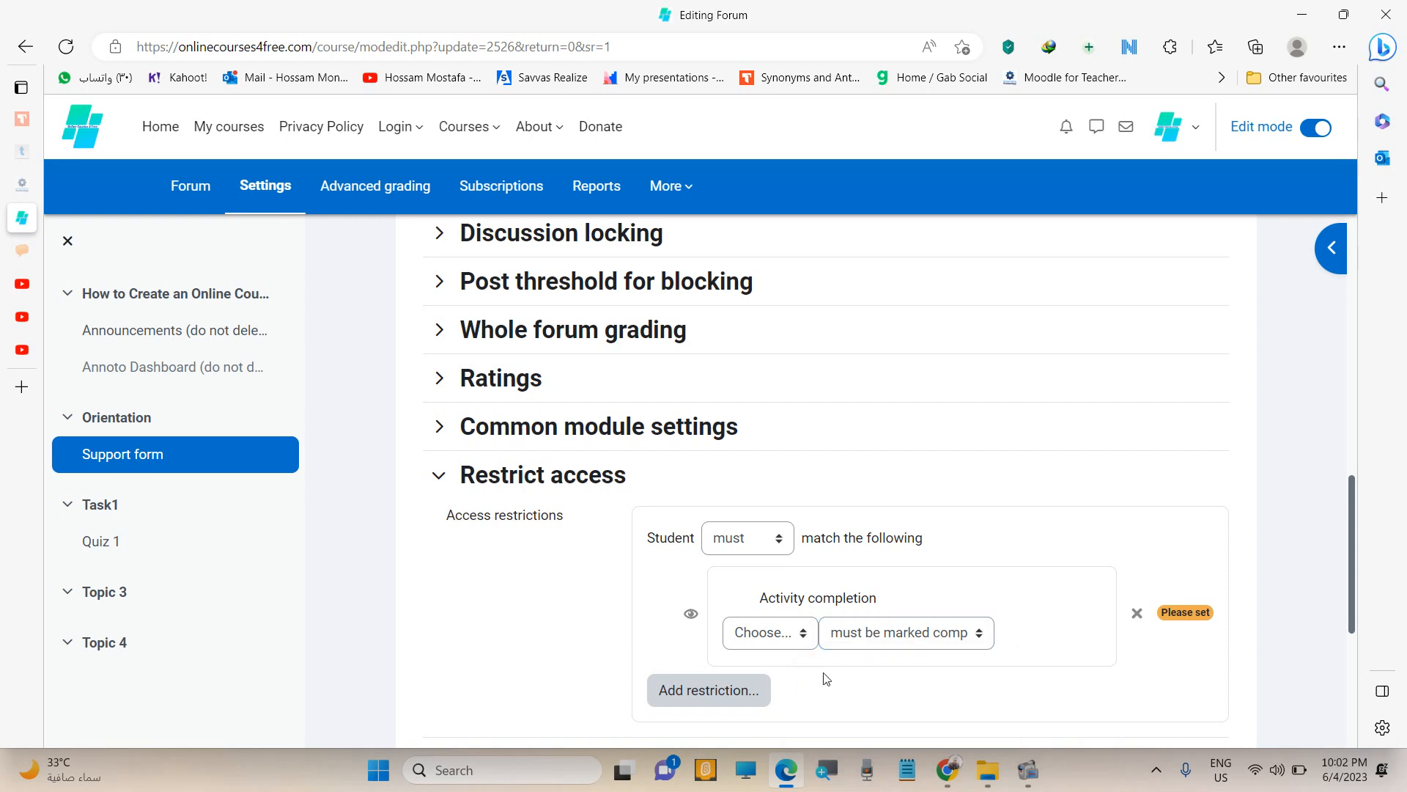
# Try to save and display the forum with the activity completion restriction.
pyautogui.scroll(-3, 821, 659)
pyautogui.scroll(-1, 840, 635)
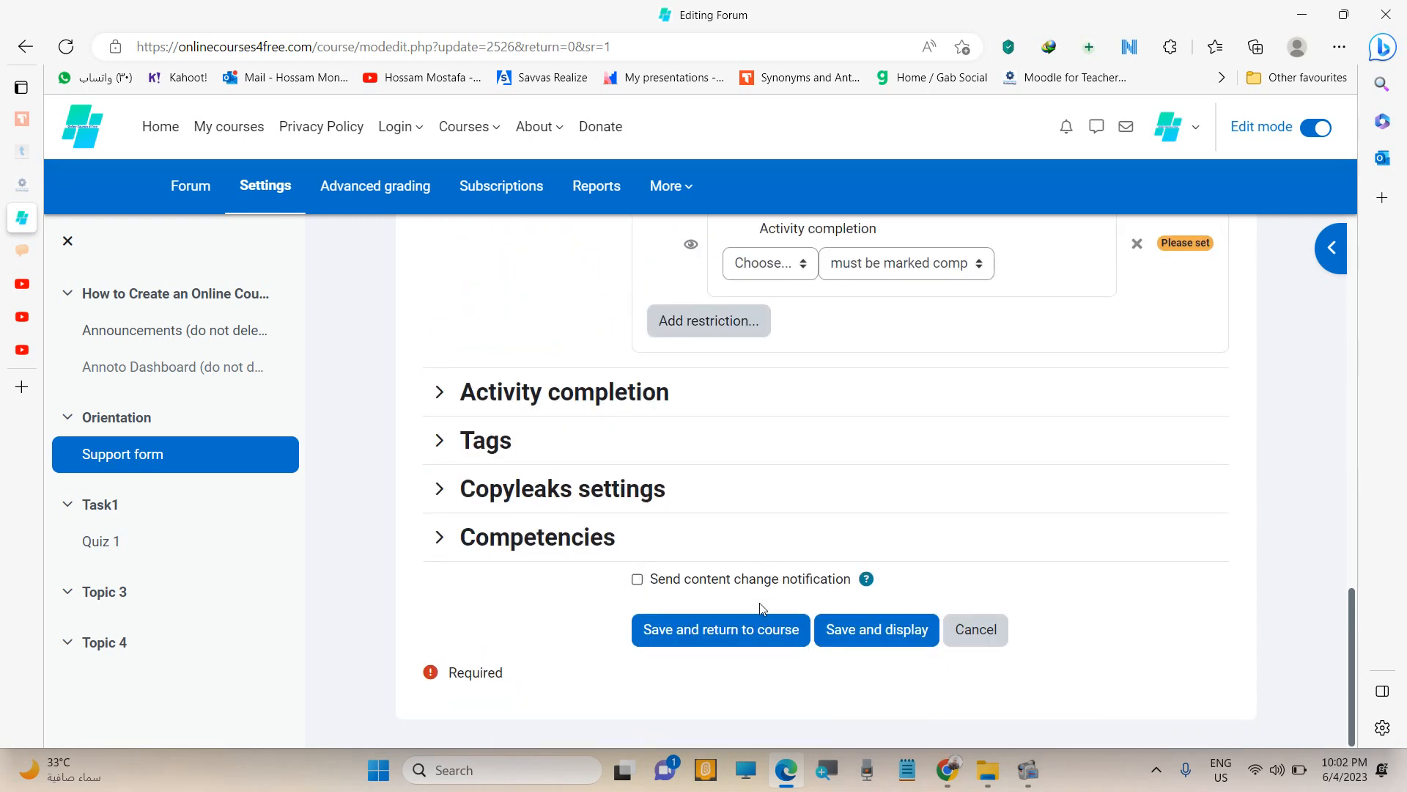
pyautogui.click(847, 632)
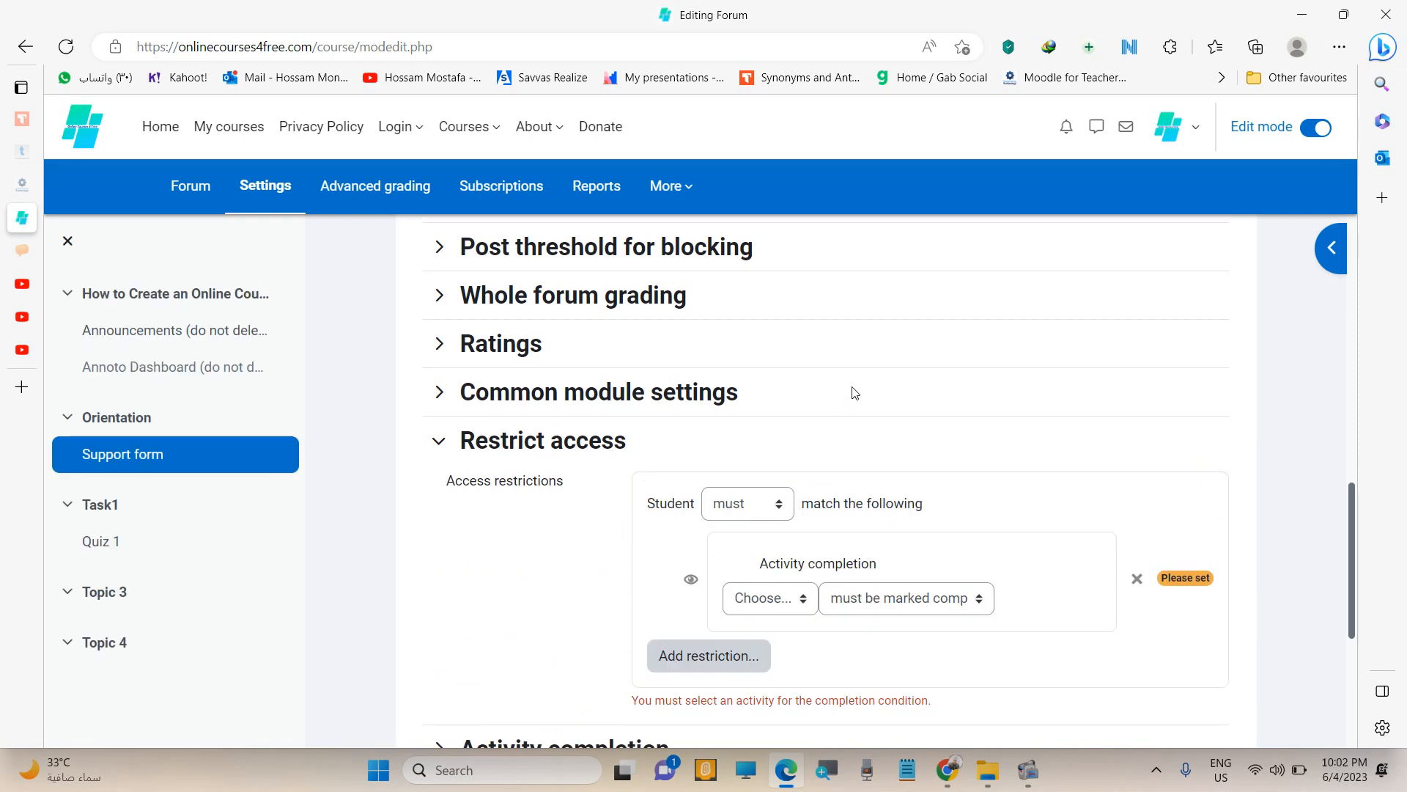
# Set the forum's completion tracking to "Show activity as complete when conditions are met".
pyautogui.scroll(-2, 854, 392)
pyautogui.scroll(-3, 843, 389)
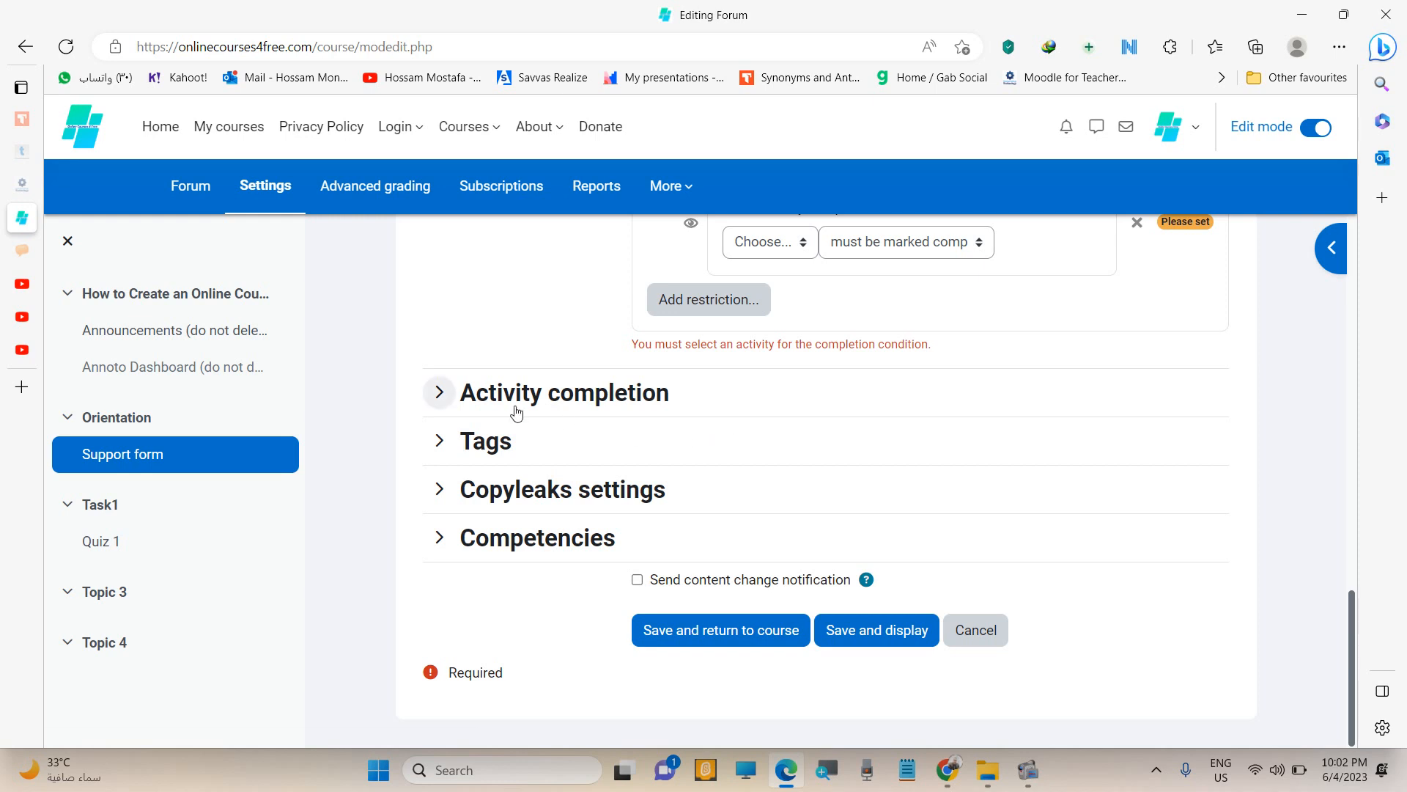
pyautogui.click(439, 393)
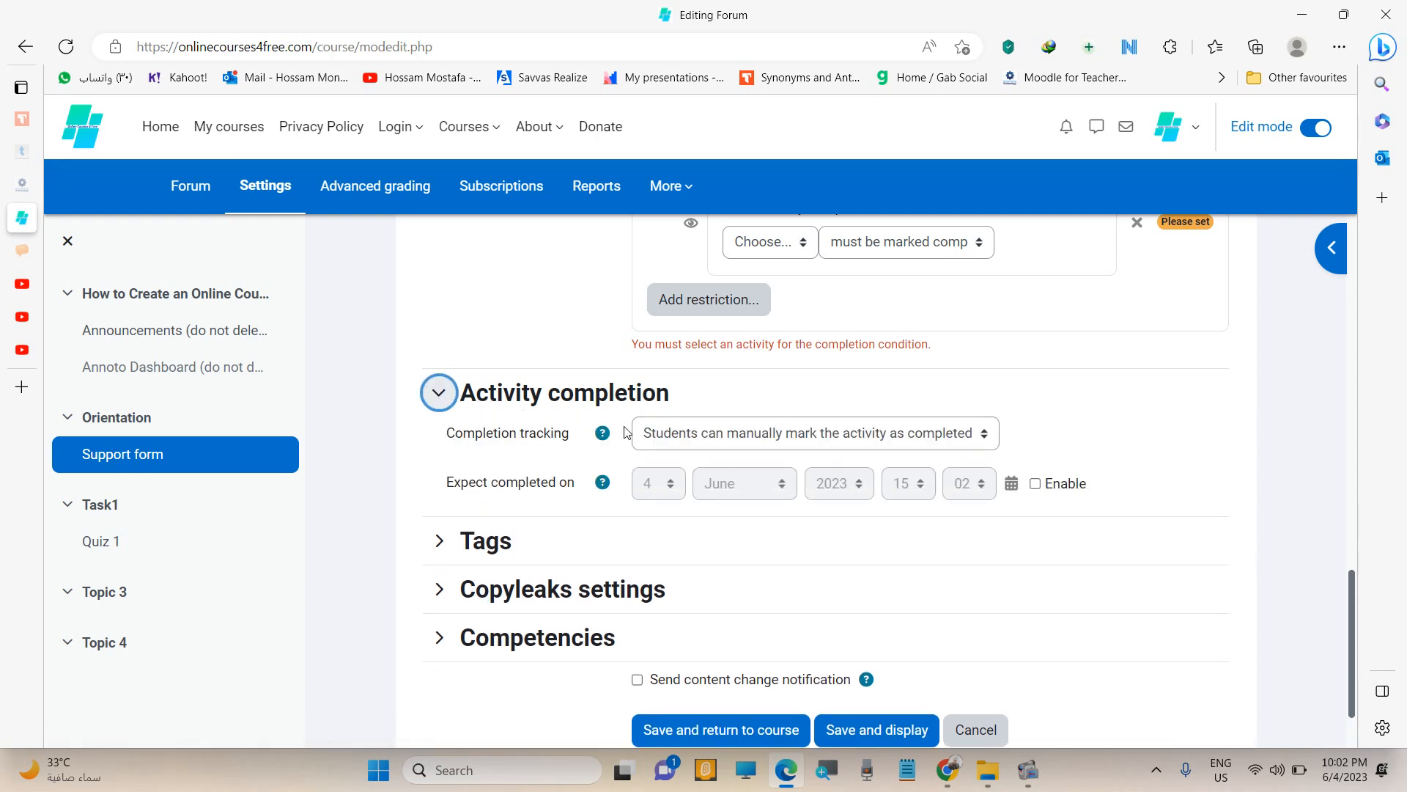
pyautogui.click(838, 438)
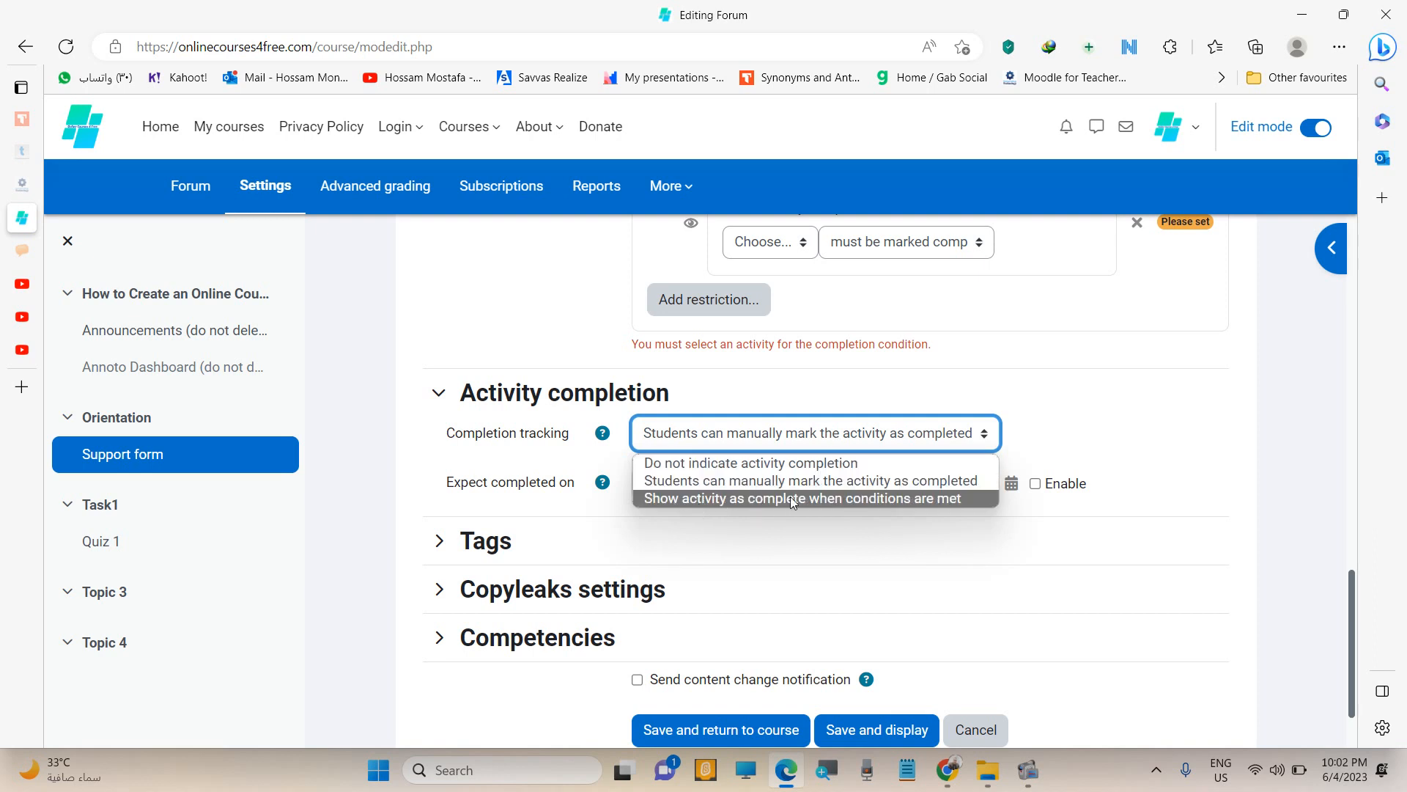
pyautogui.click(815, 497)
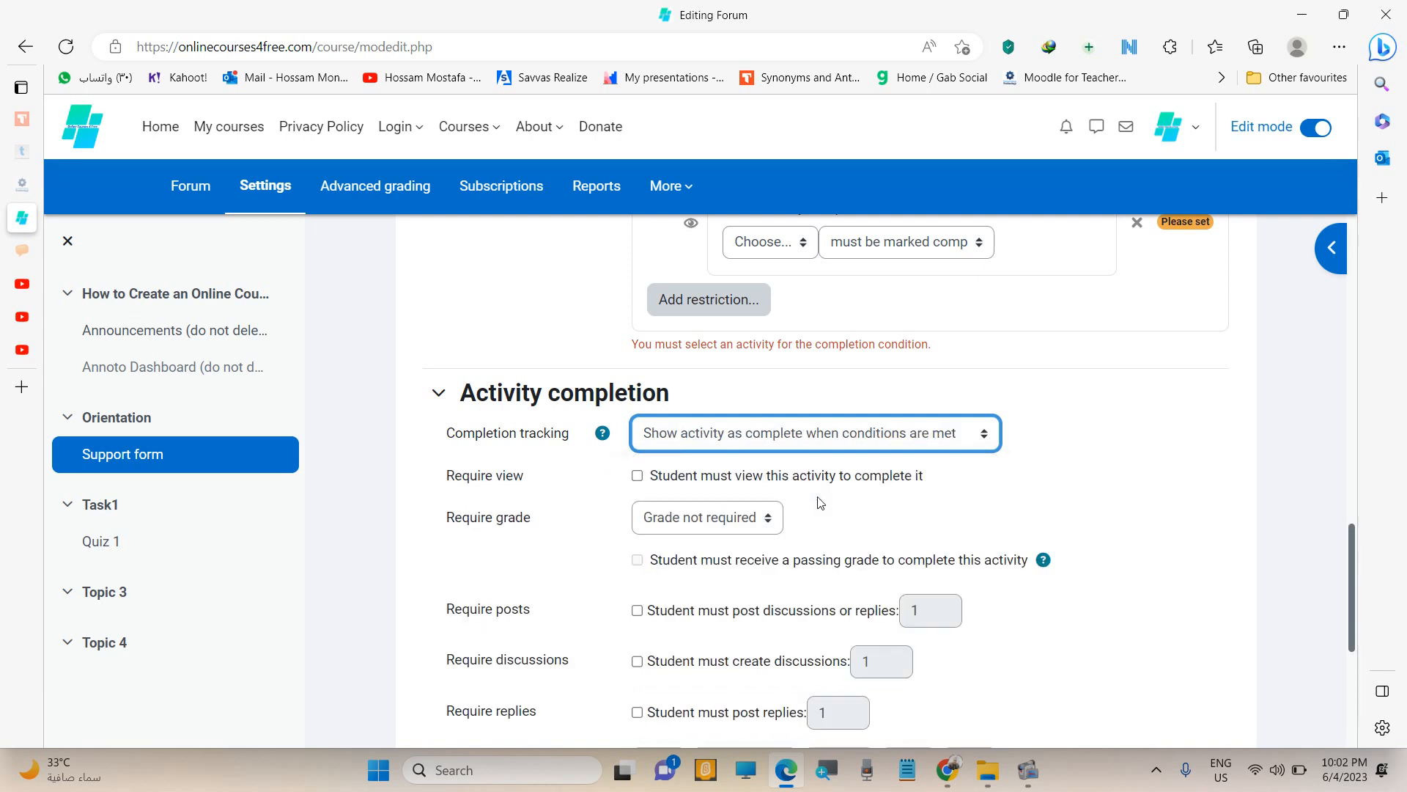
# Require students to post 1 discussion or reply to complete the forum, and submit the settings with Save and display.
pyautogui.scroll(-3, 1132, 499)
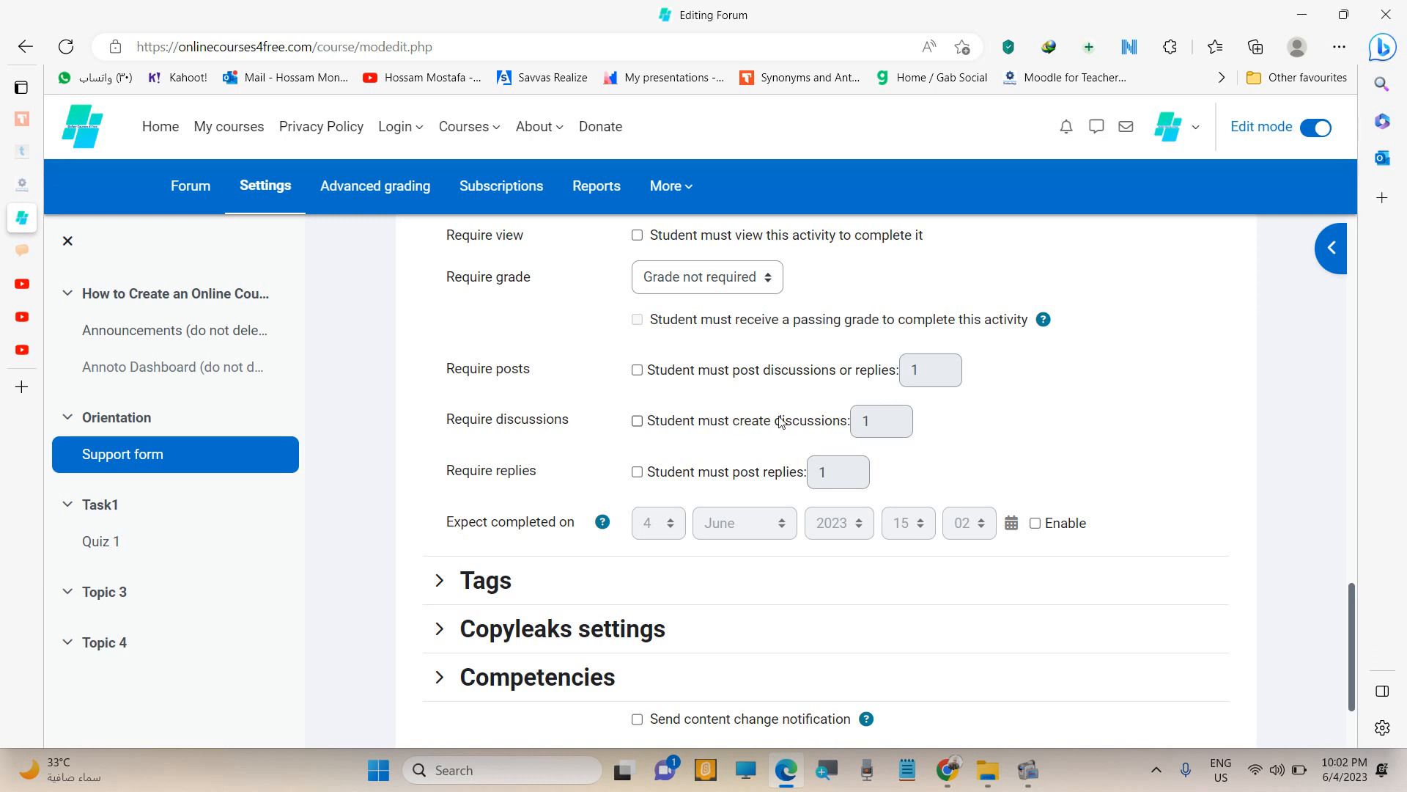
pyautogui.scroll(2, 937, 367)
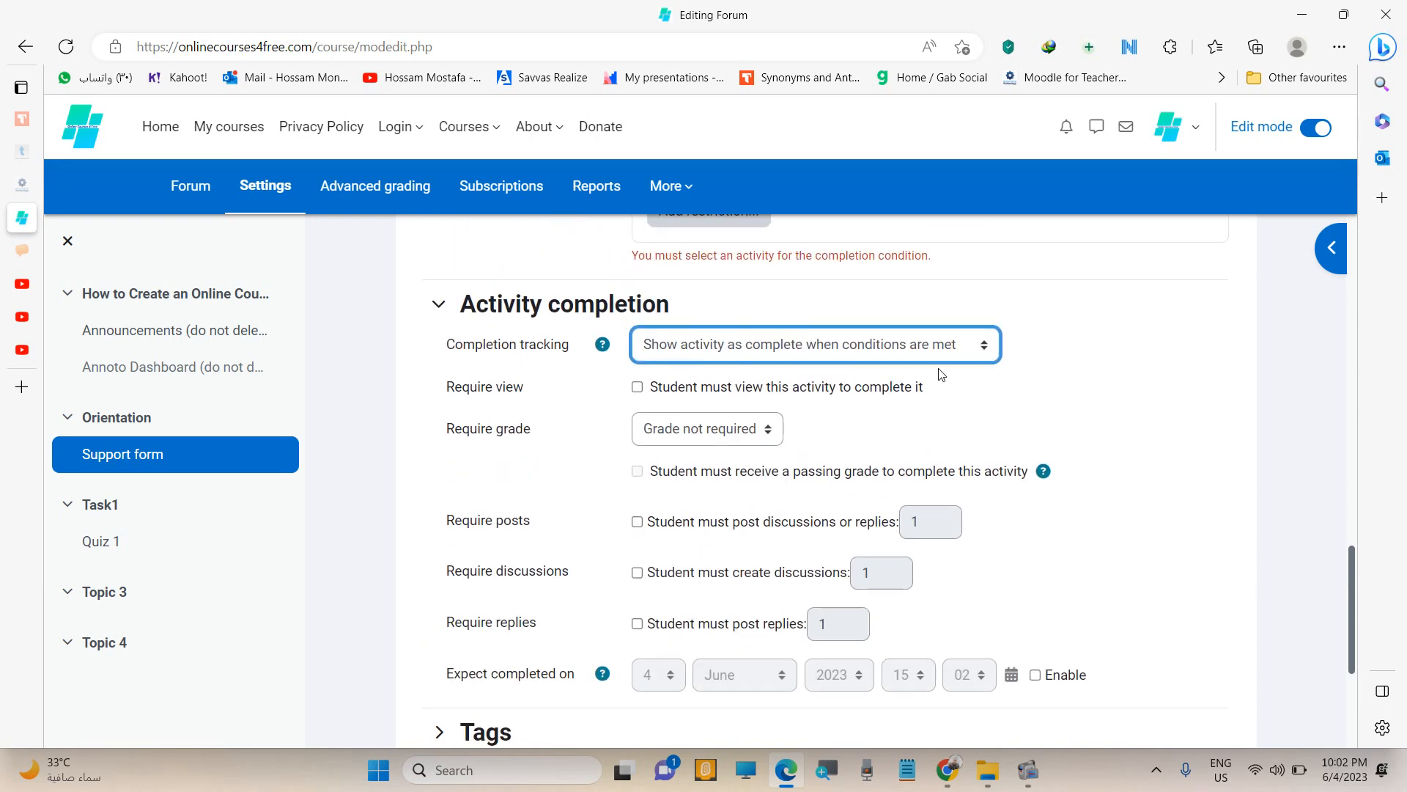
pyautogui.click(651, 534)
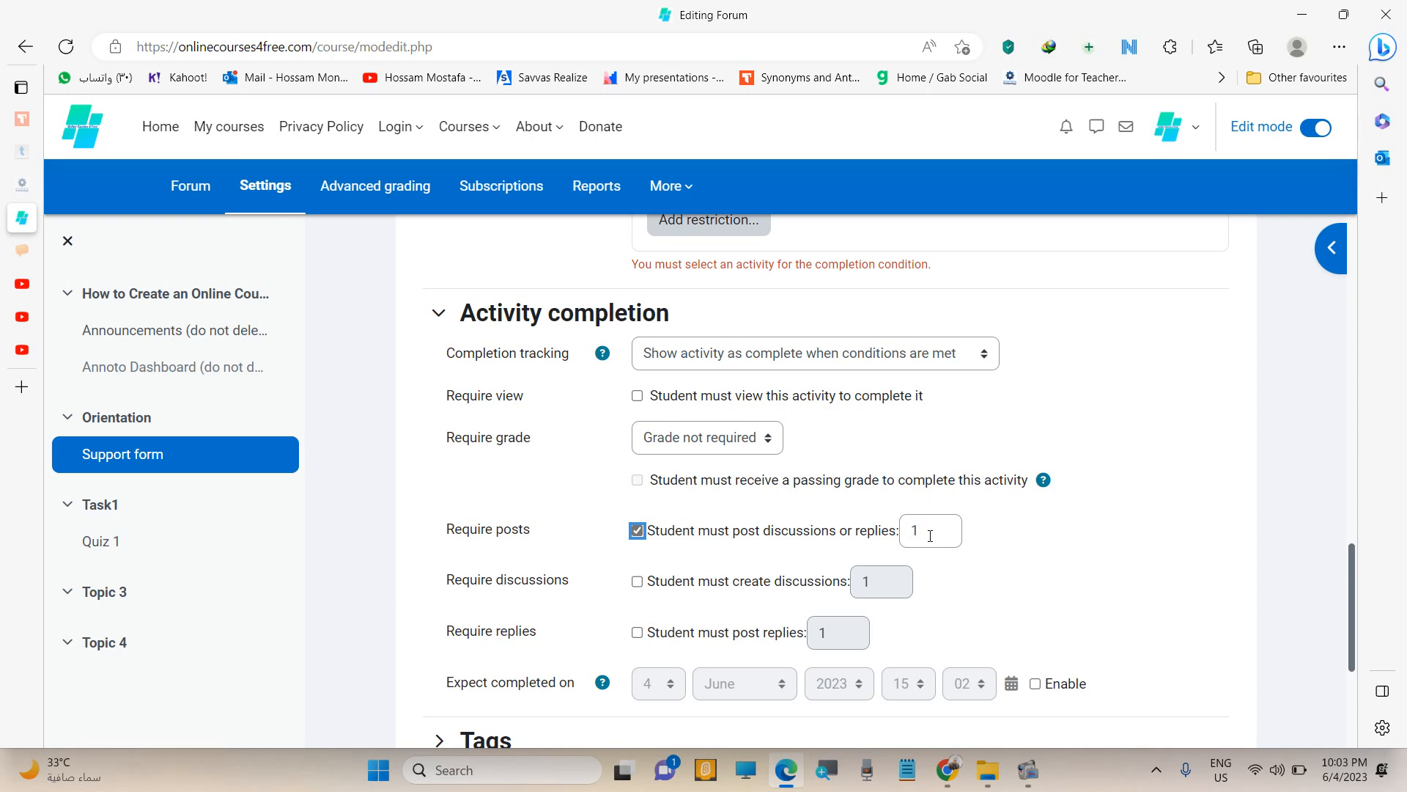
pyautogui.scroll(-4, 888, 658)
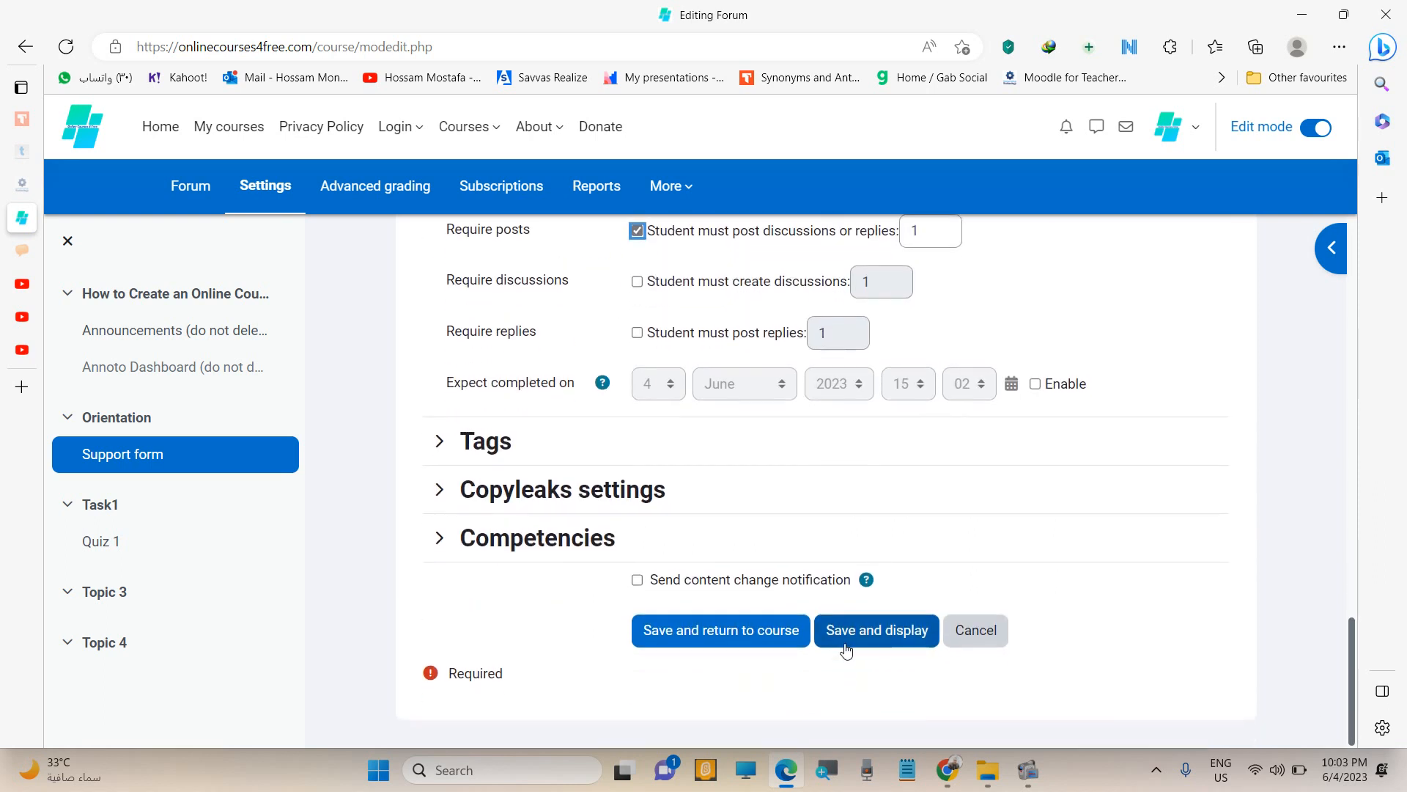
pyautogui.click(865, 636)
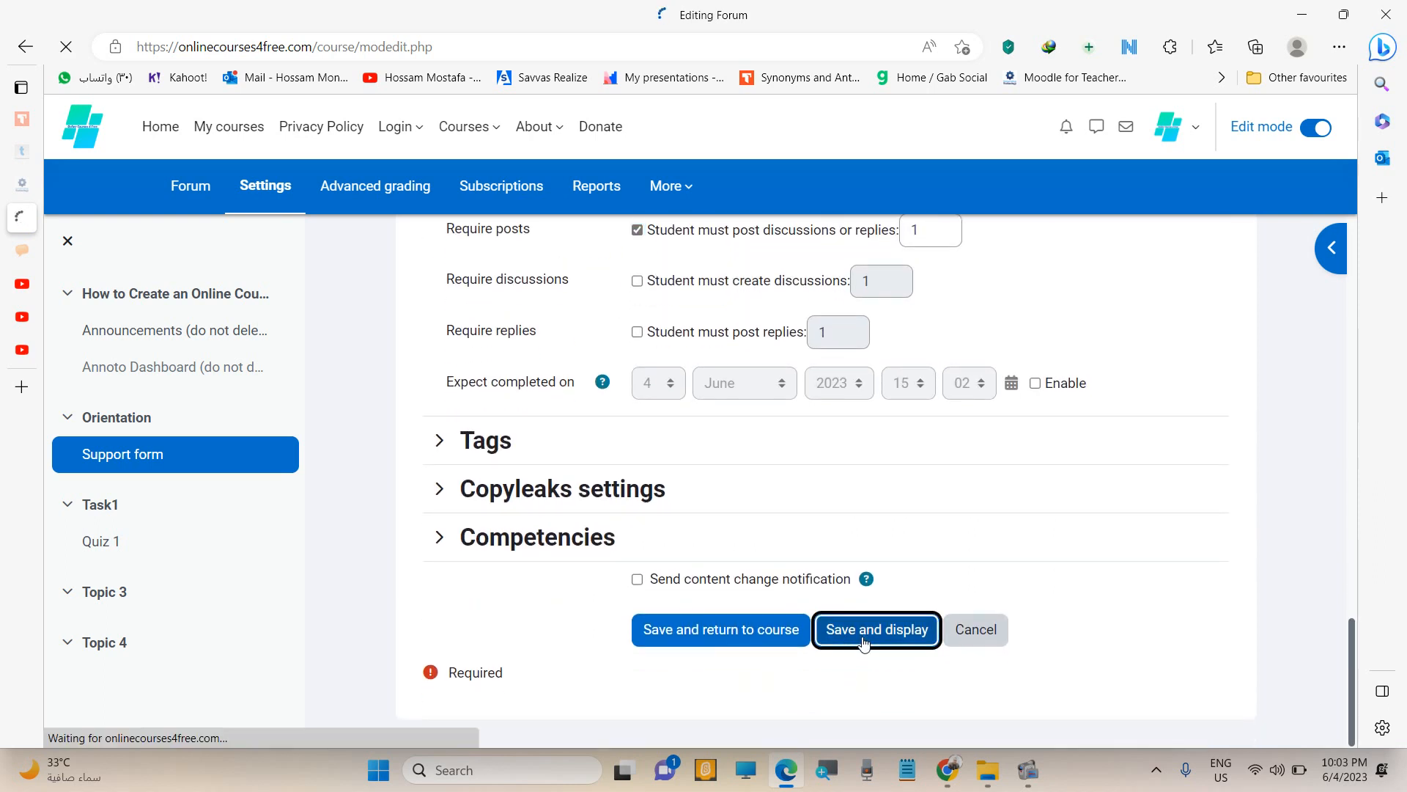